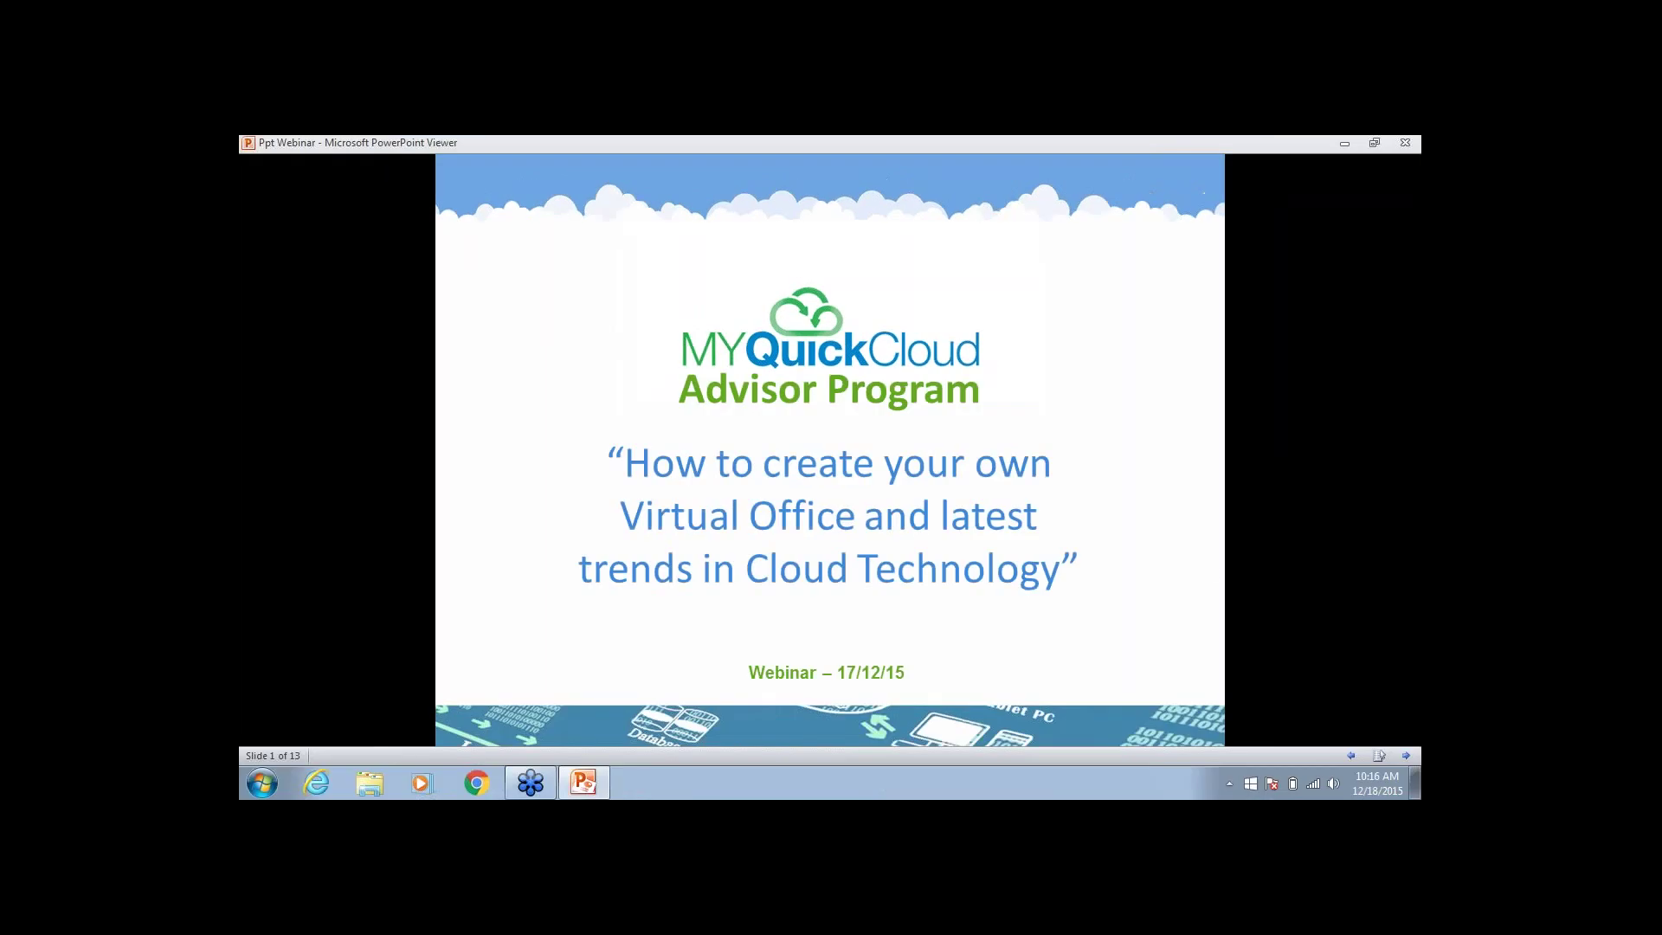
# Minimize PowerPoint Viewer, launch the MyQuickCloud desktop shortcut and log in with the account password
pyautogui.click(1342, 144)
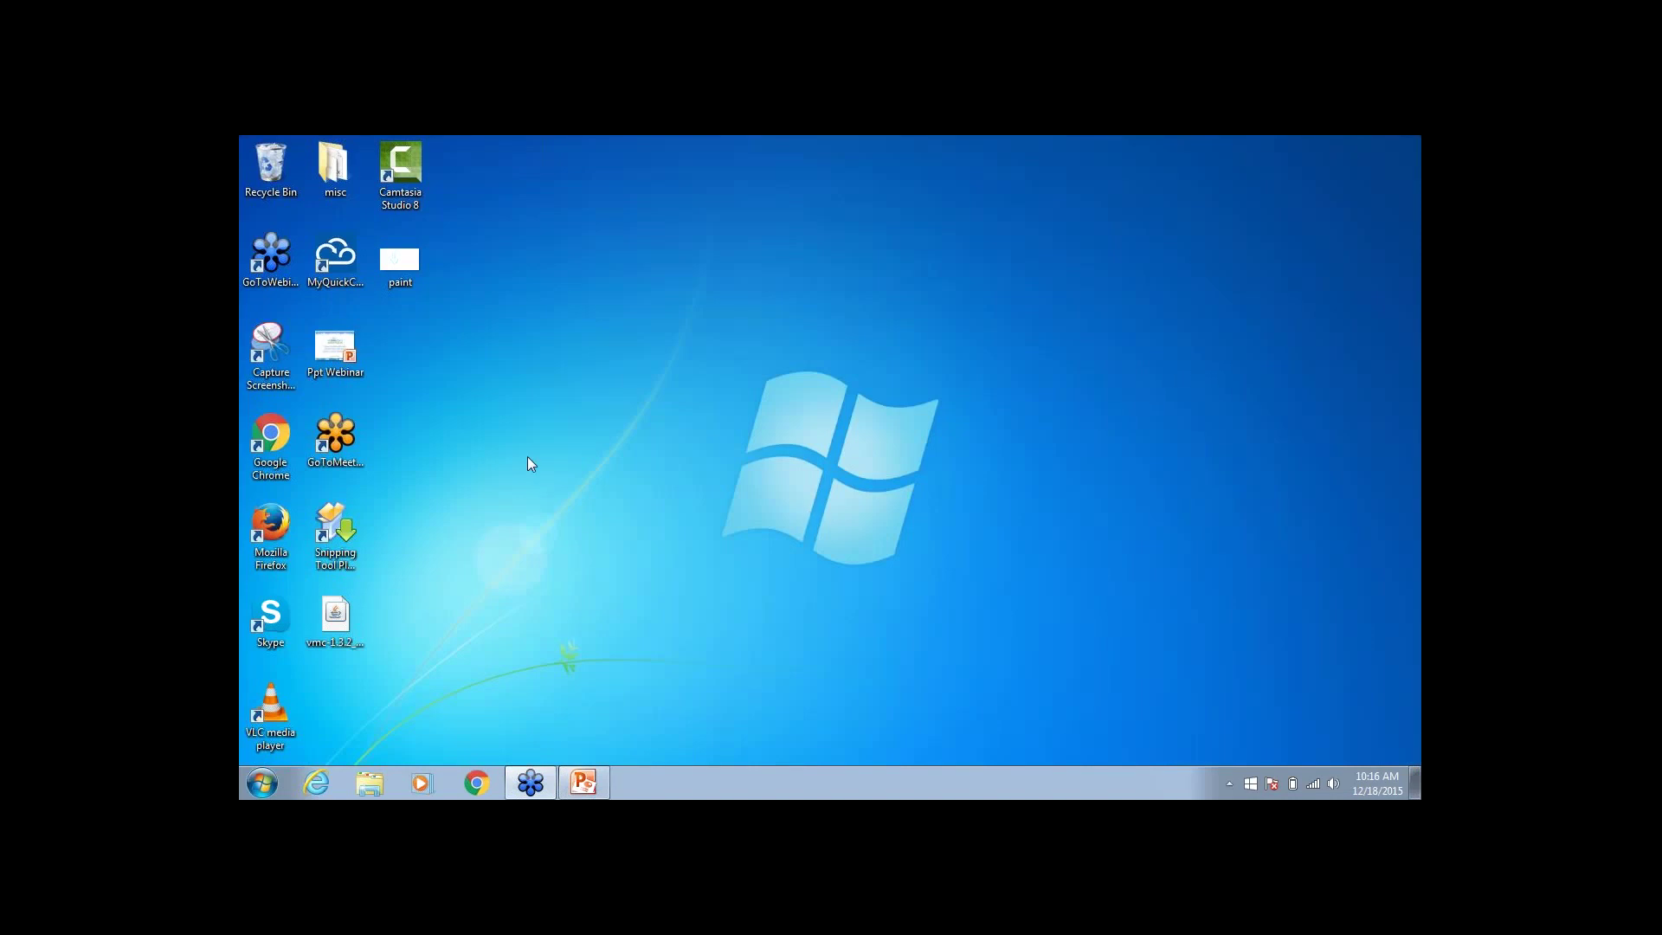
pyautogui.click(339, 267)
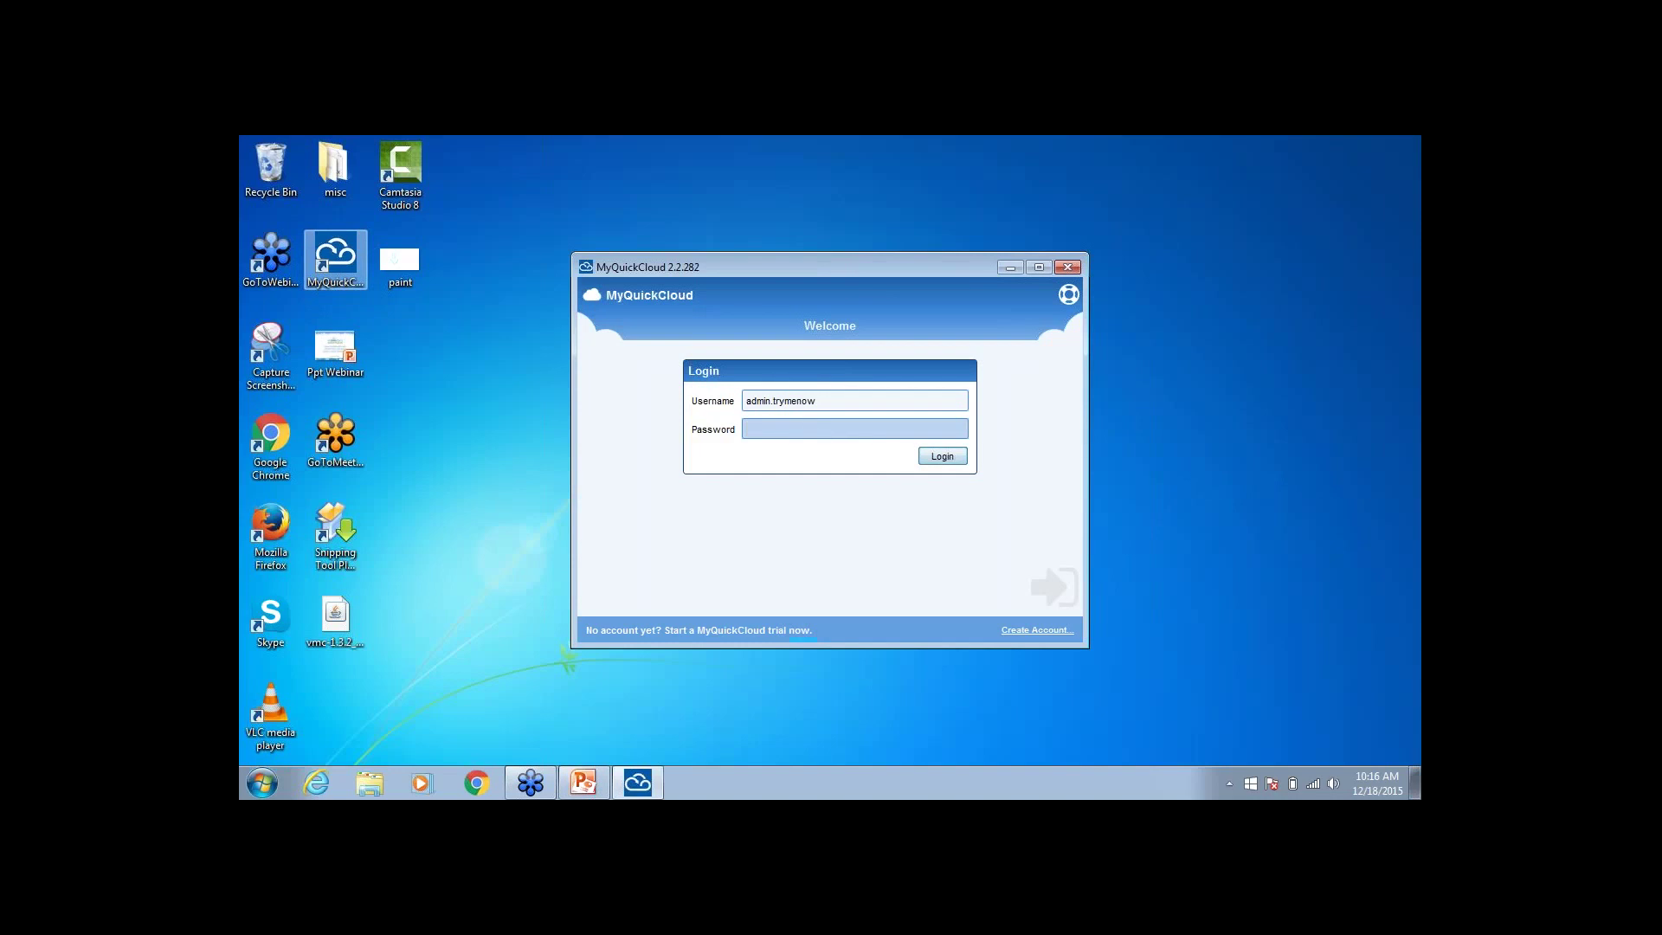
pyautogui.click(772, 430)
pyautogui.write('********')
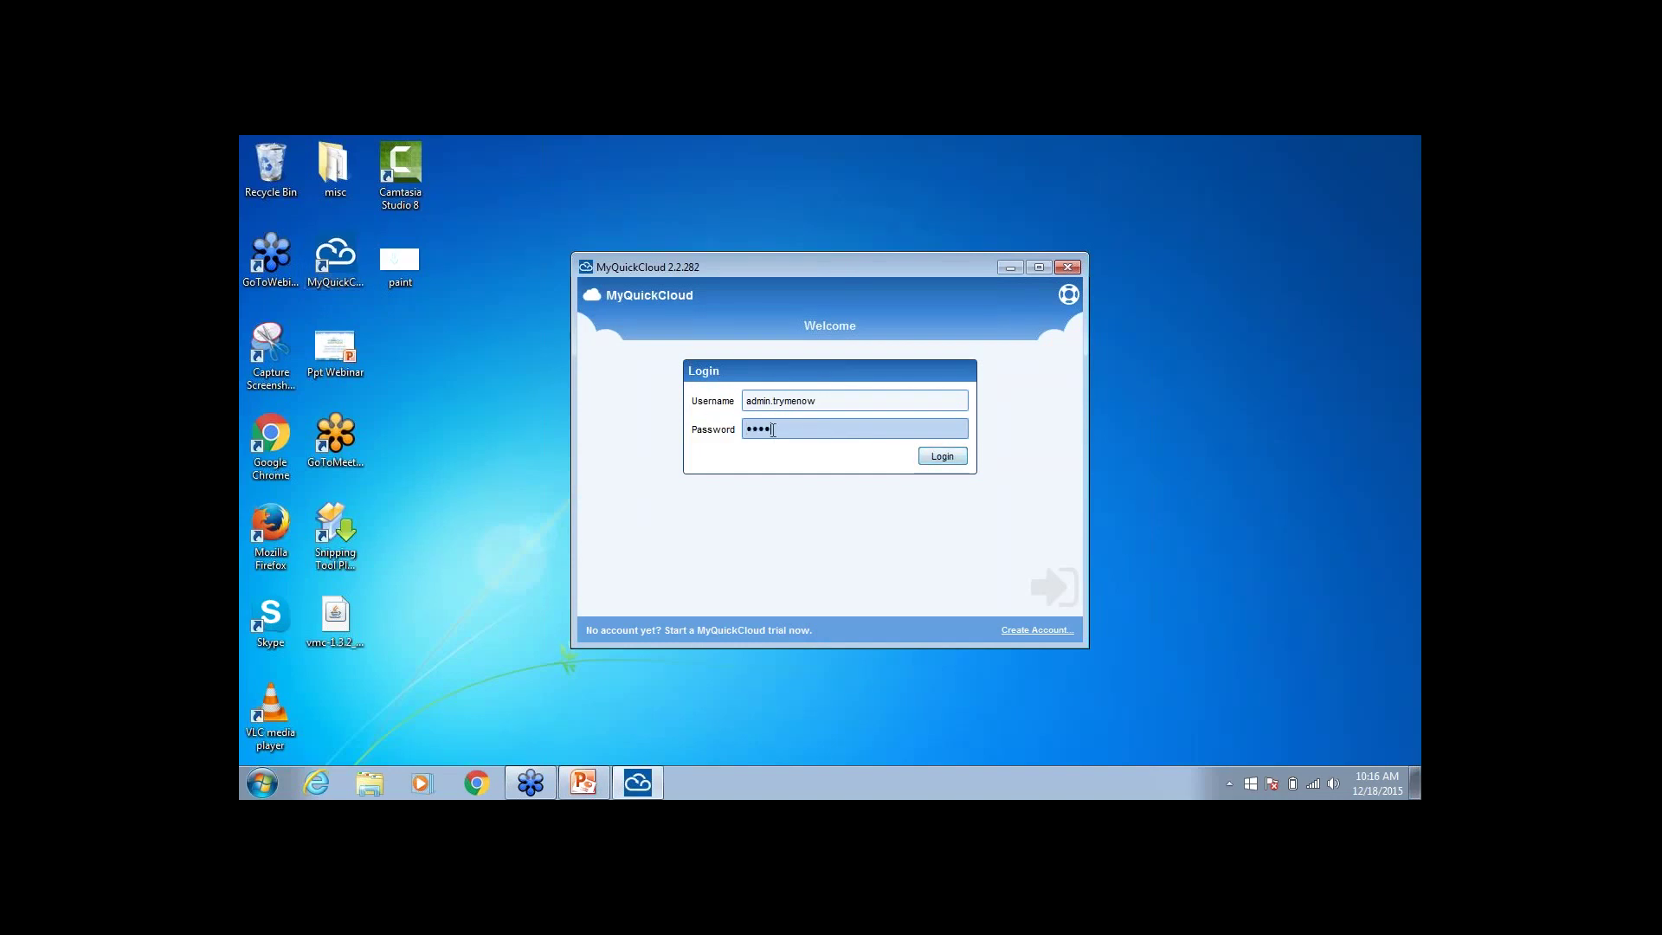
pyautogui.write('****')
pyautogui.click(944, 458)
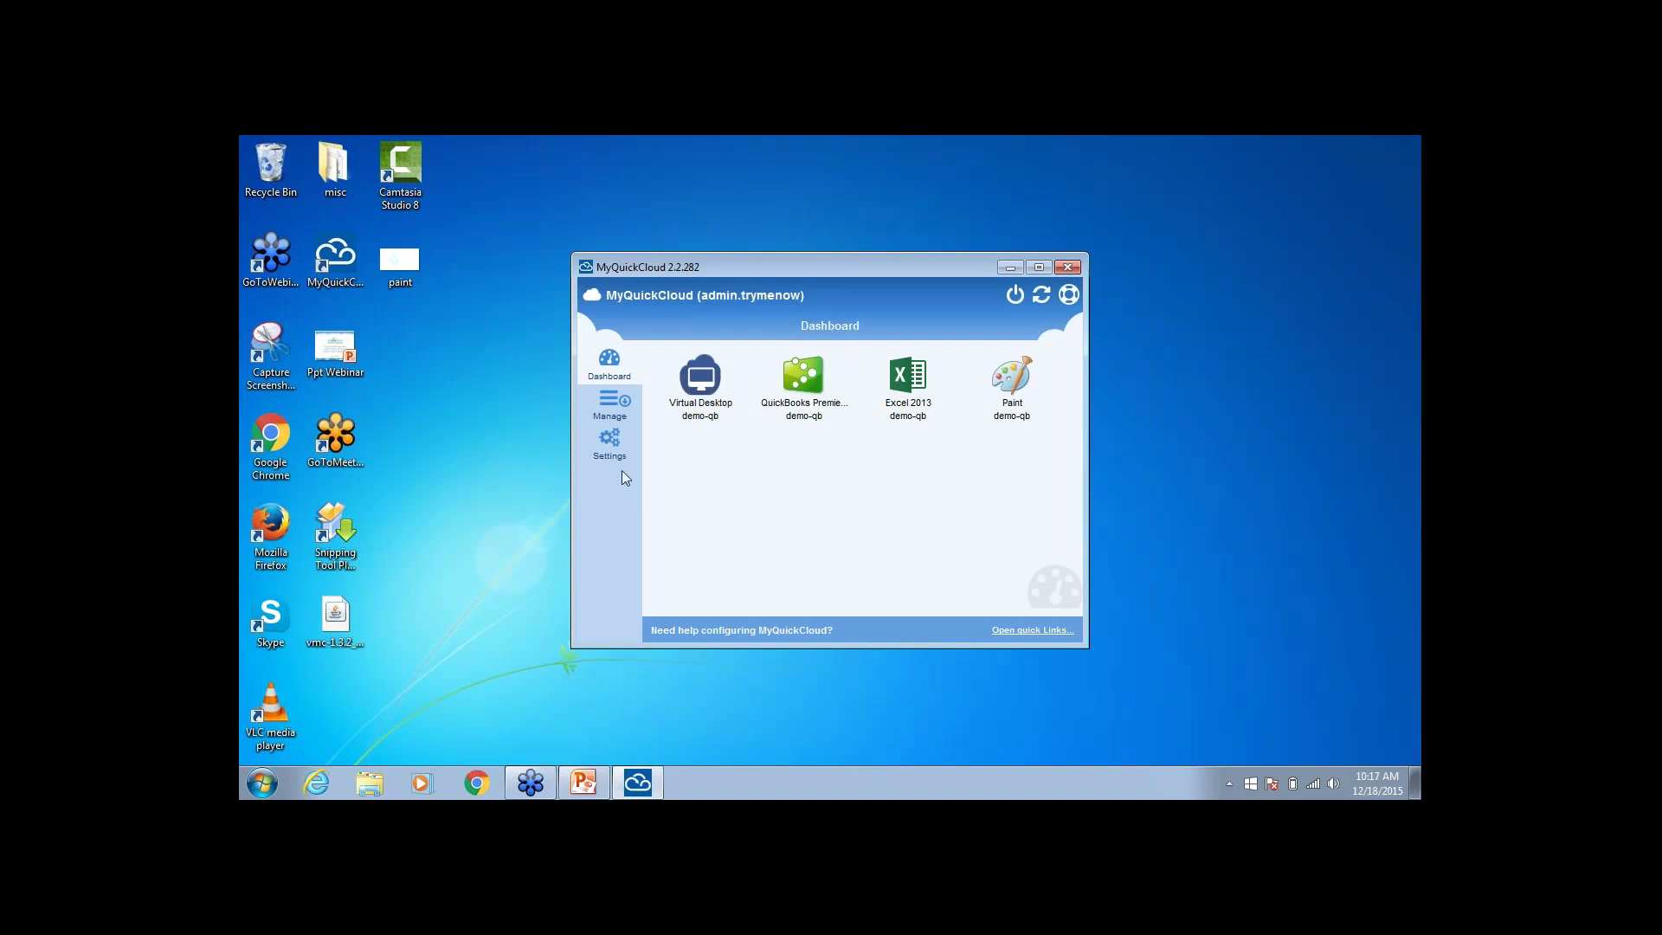
# Show Manage > Users with the single Admin account, then cancel a new-user form
pyautogui.click(615, 404)
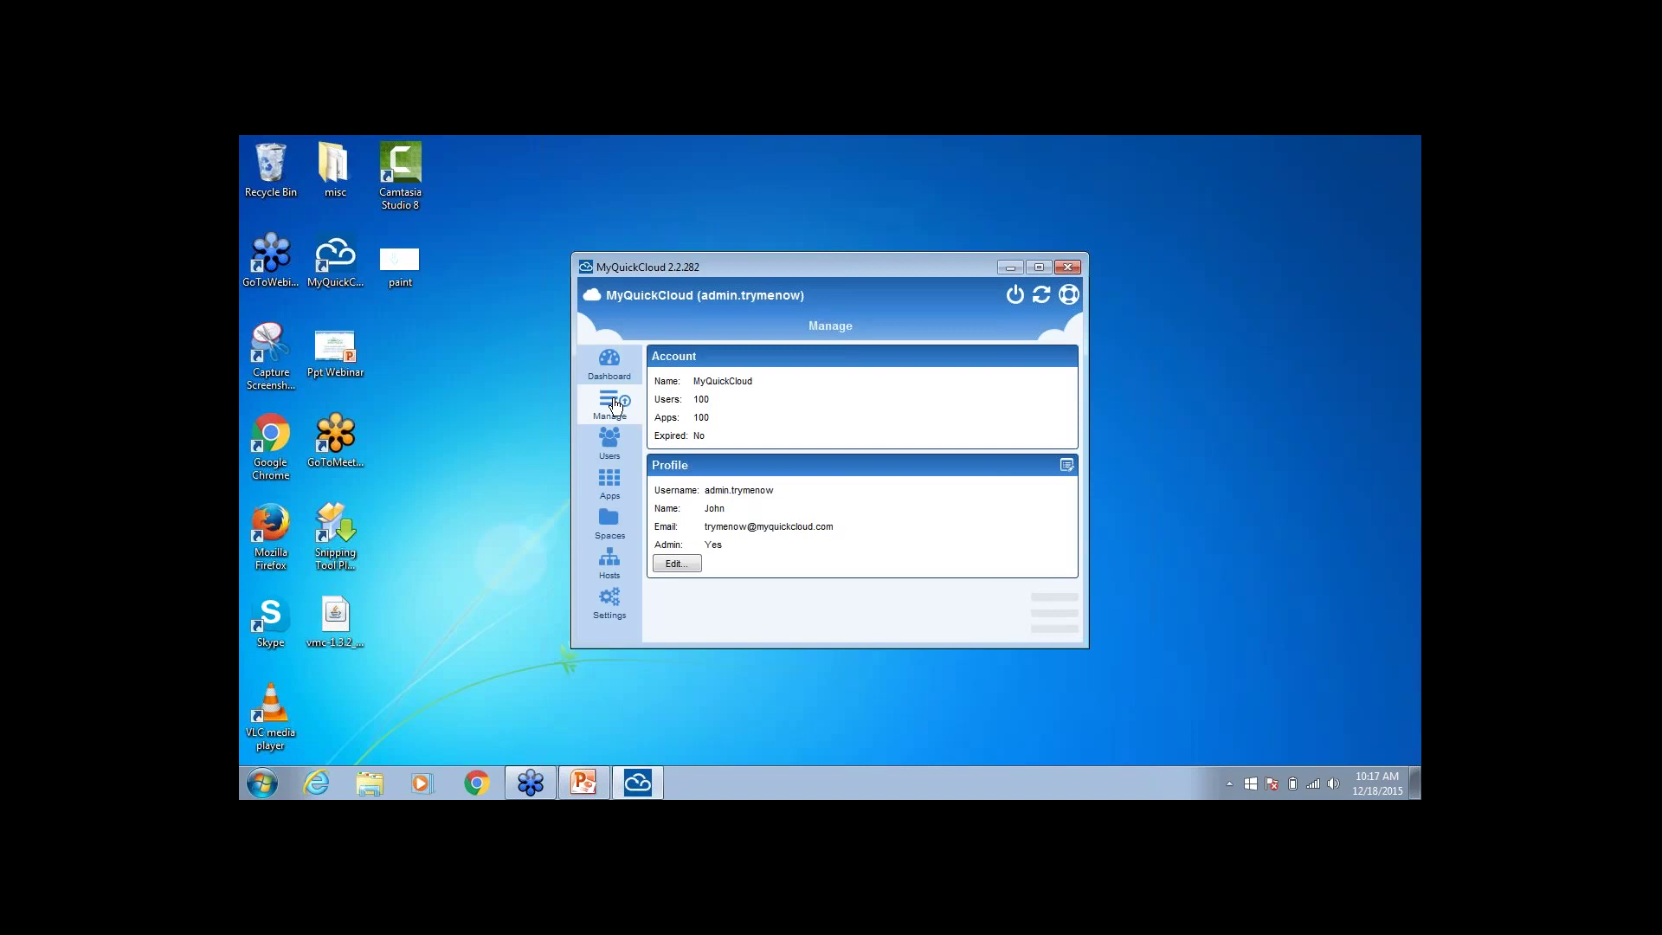
pyautogui.click(611, 441)
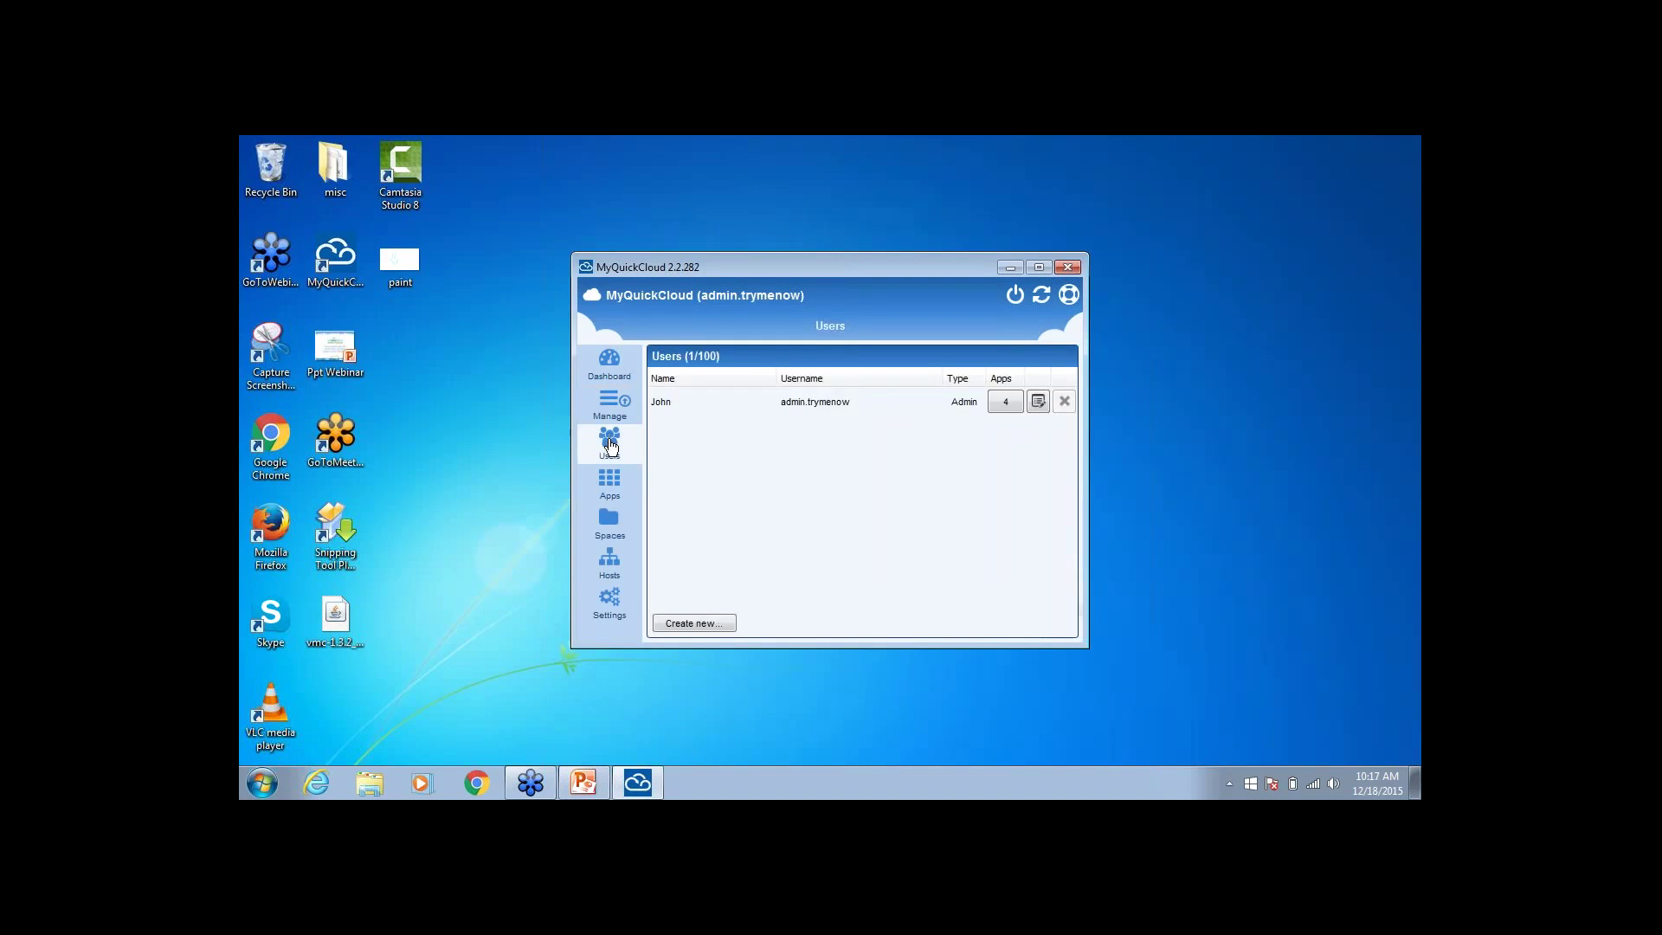
pyautogui.click(712, 623)
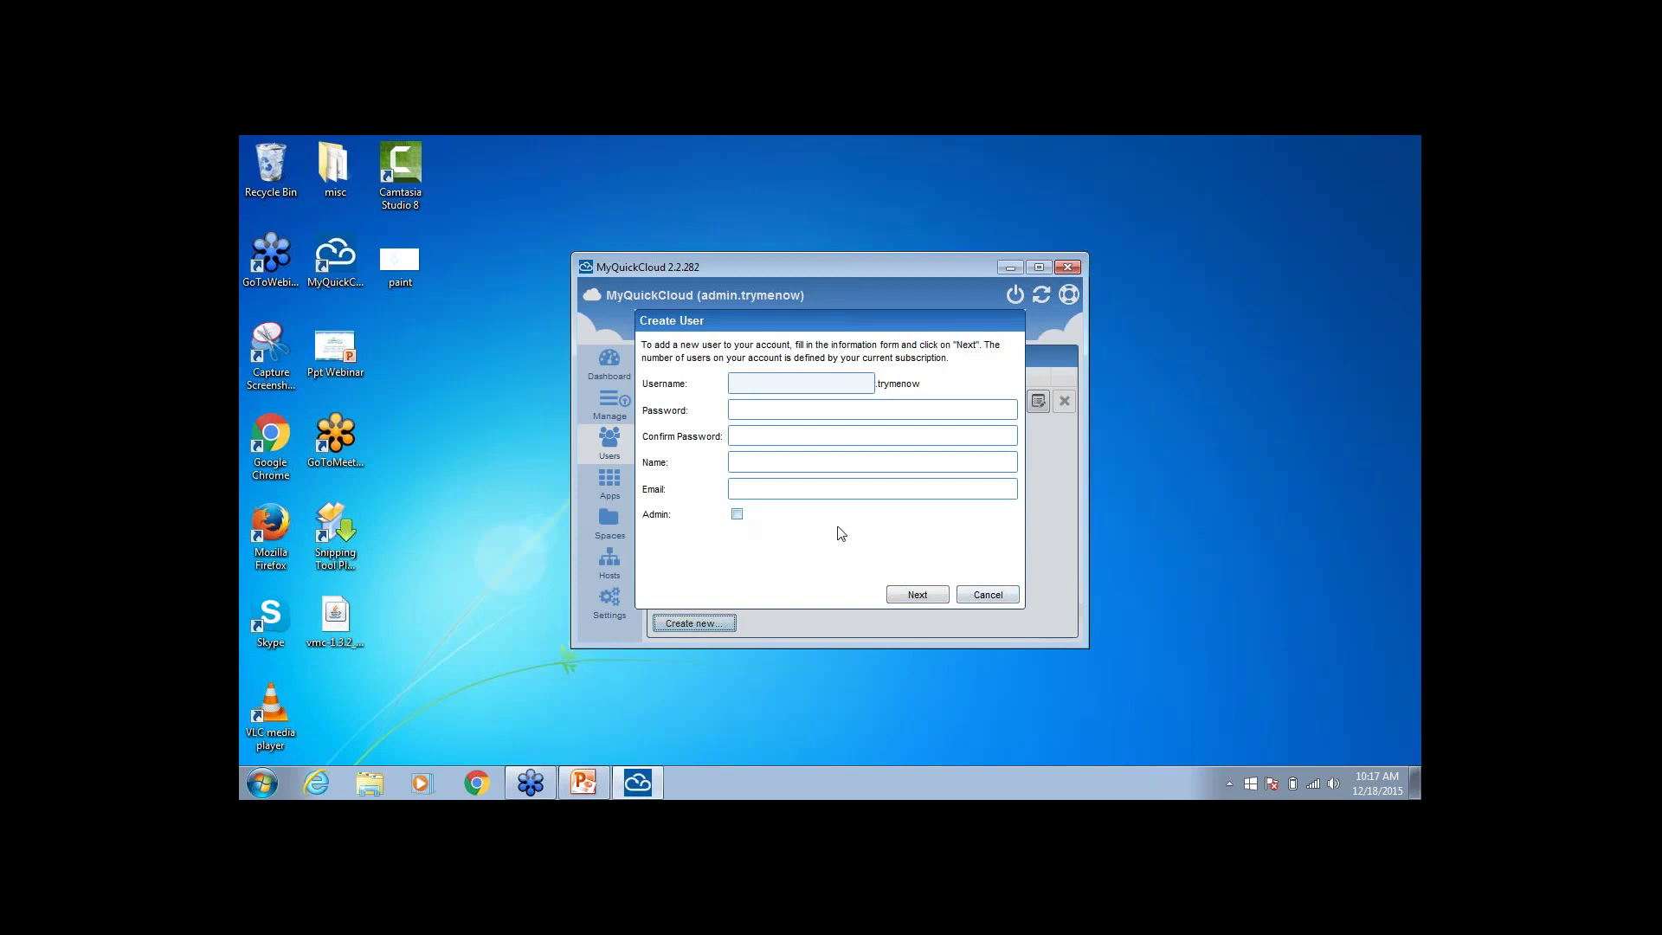
pyautogui.click(987, 595)
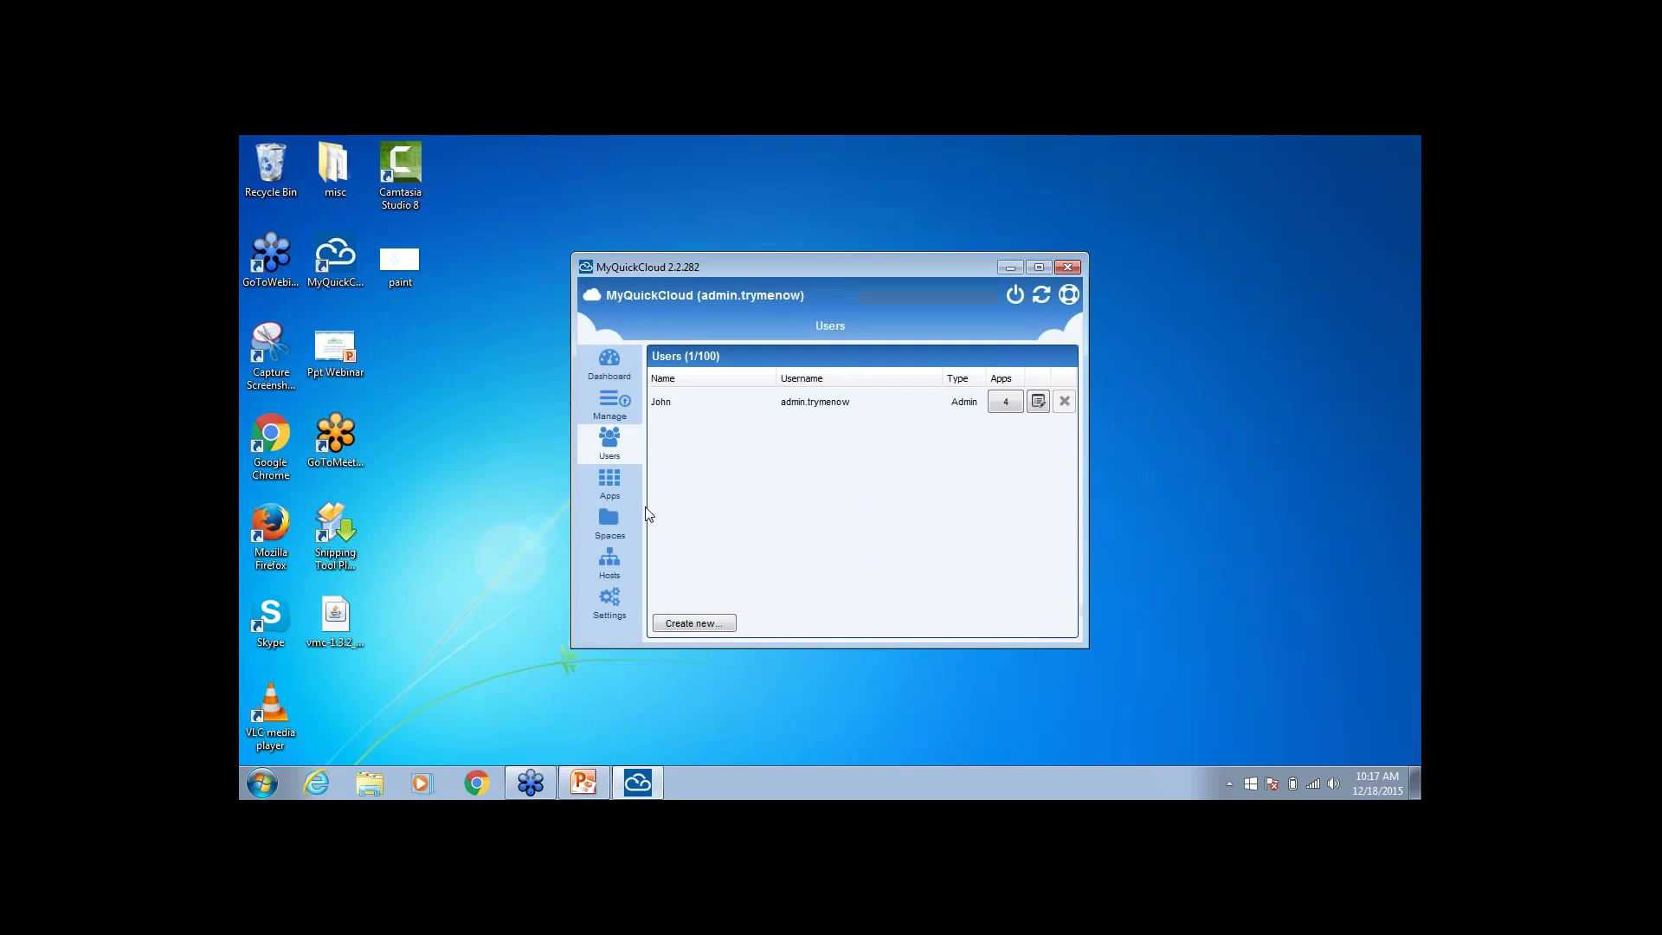
# View the 5 published apps, cancel the Publish Application dialog, and return to the Dashboard
pyautogui.click(611, 485)
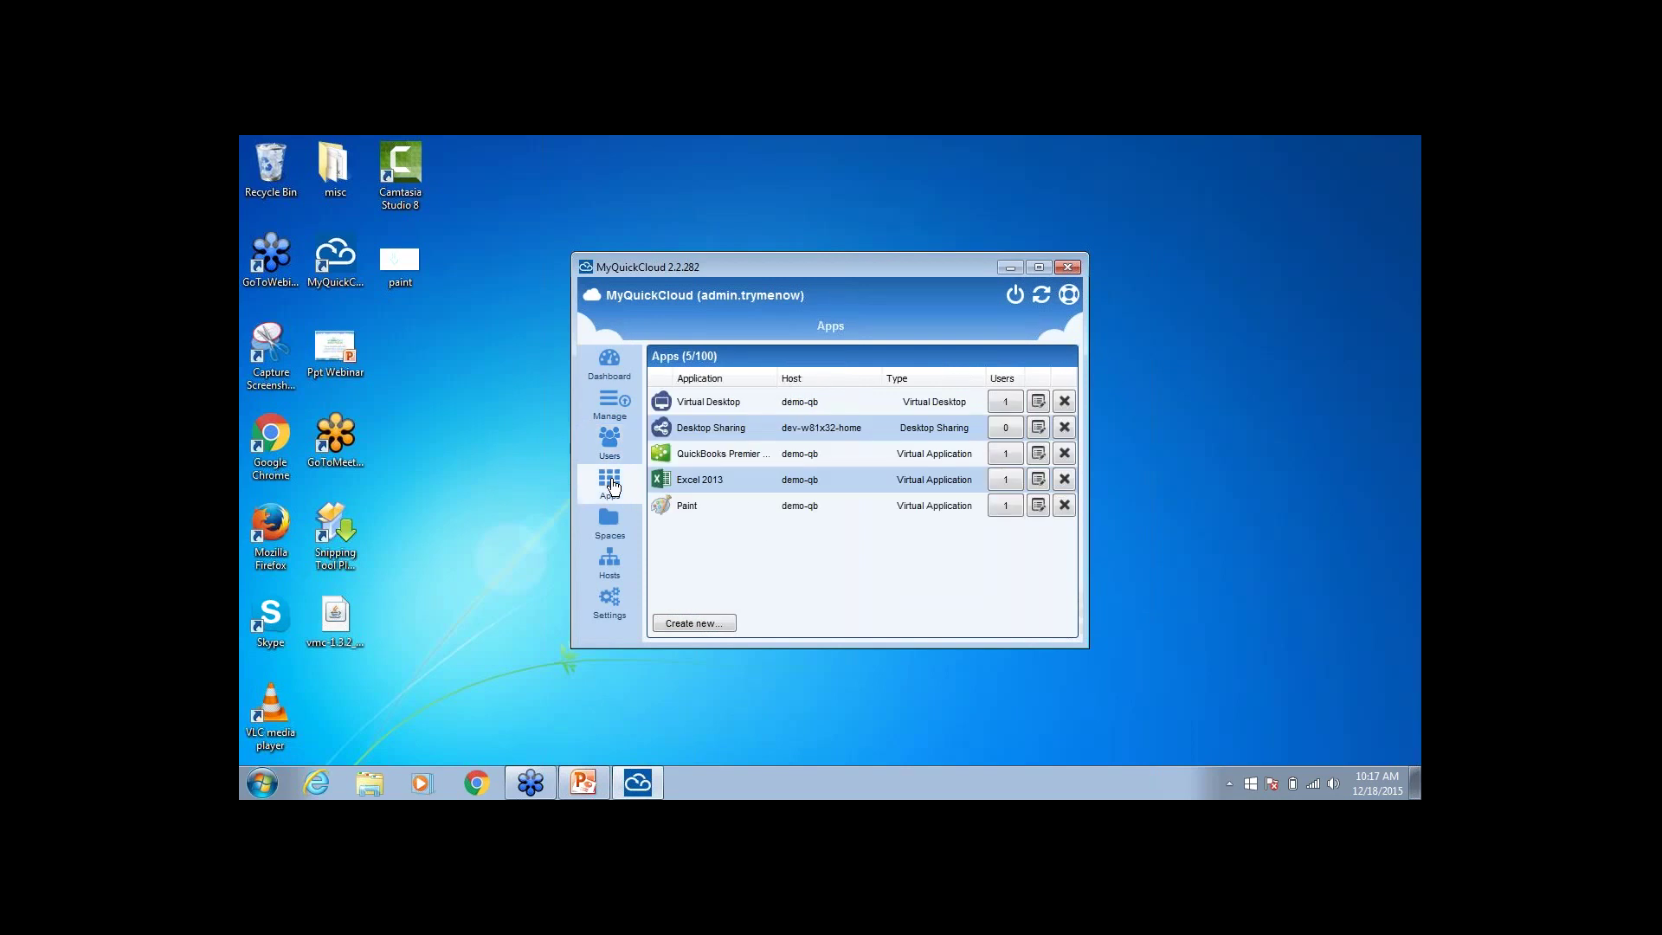
pyautogui.click(697, 623)
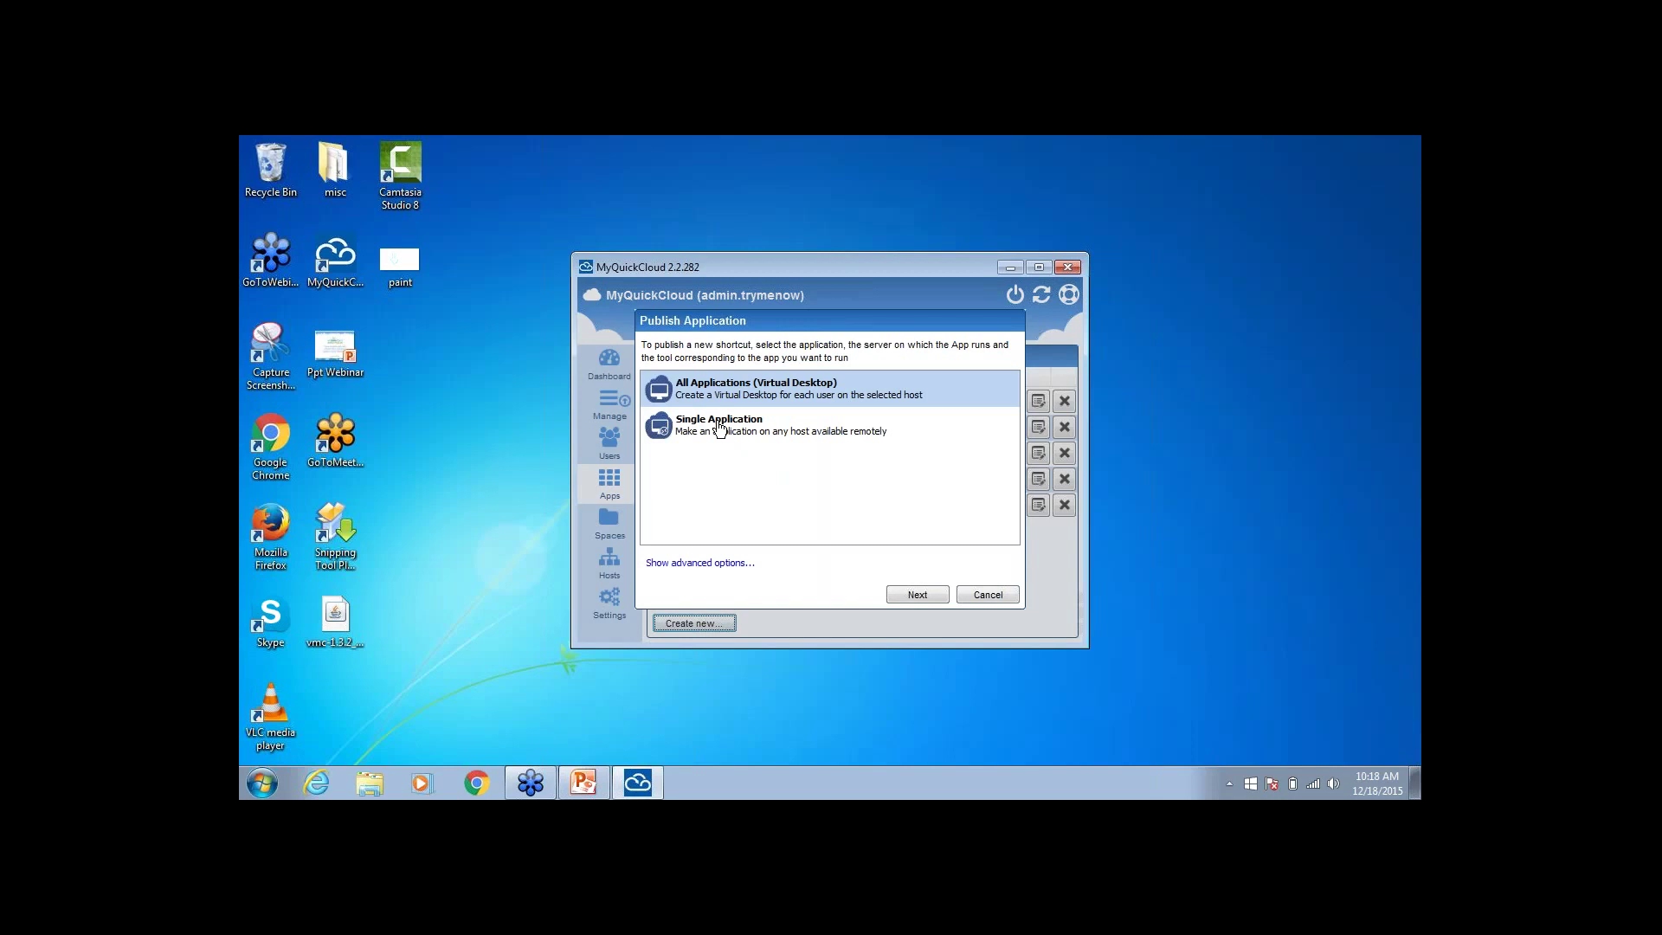
pyautogui.click(972, 594)
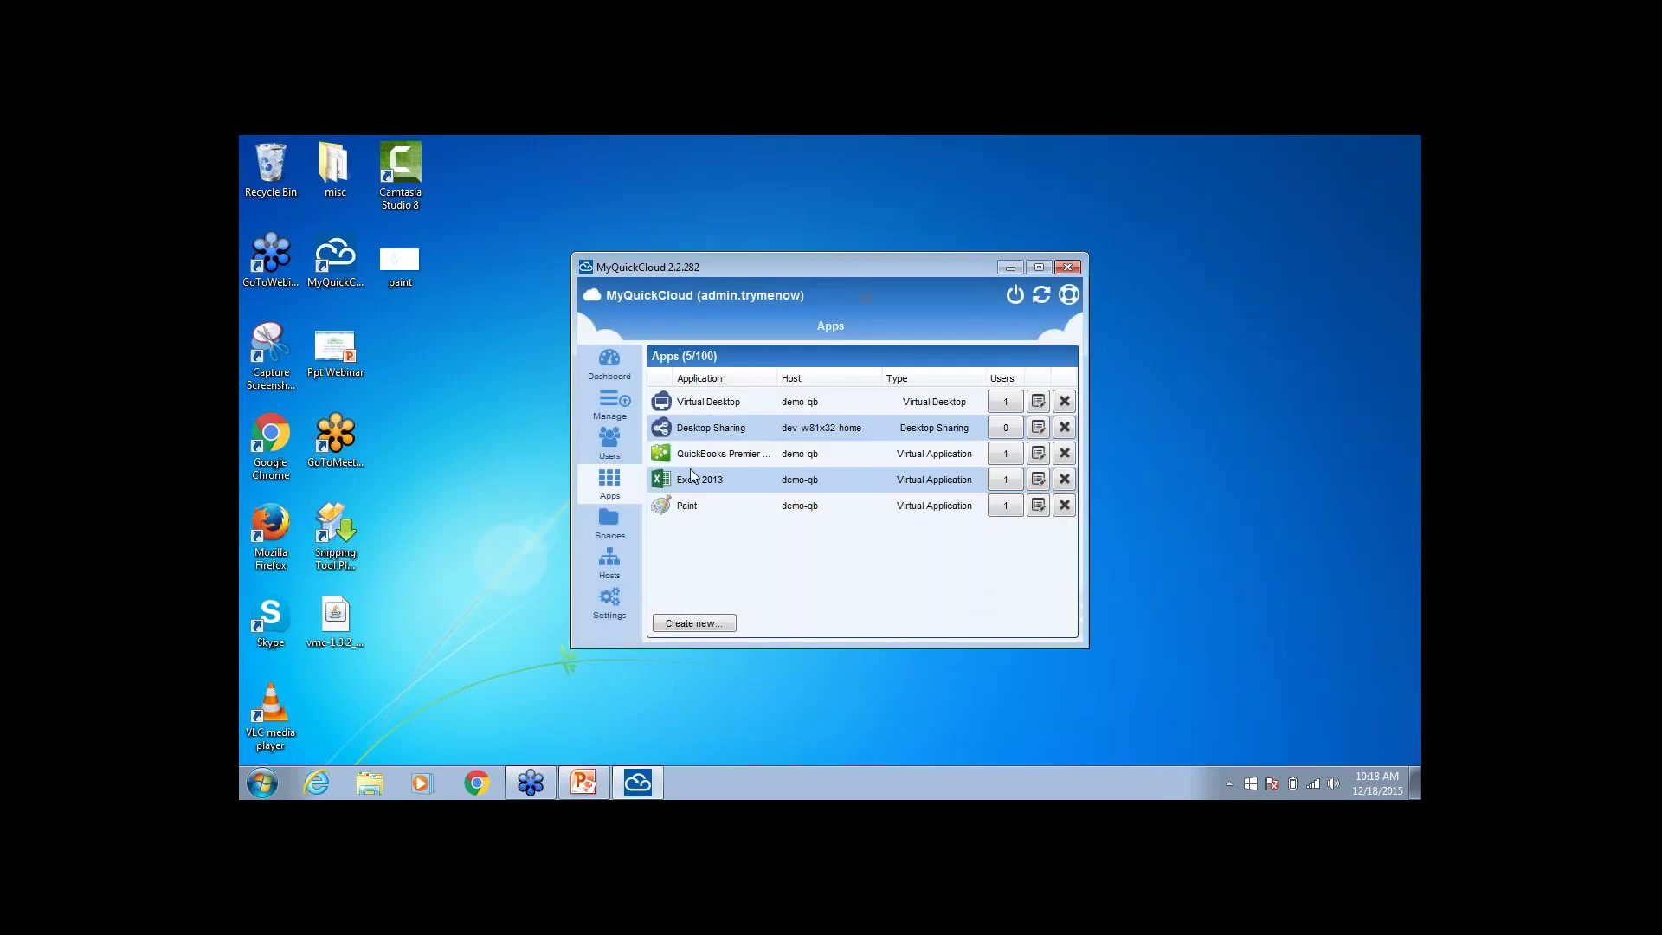
pyautogui.click(611, 367)
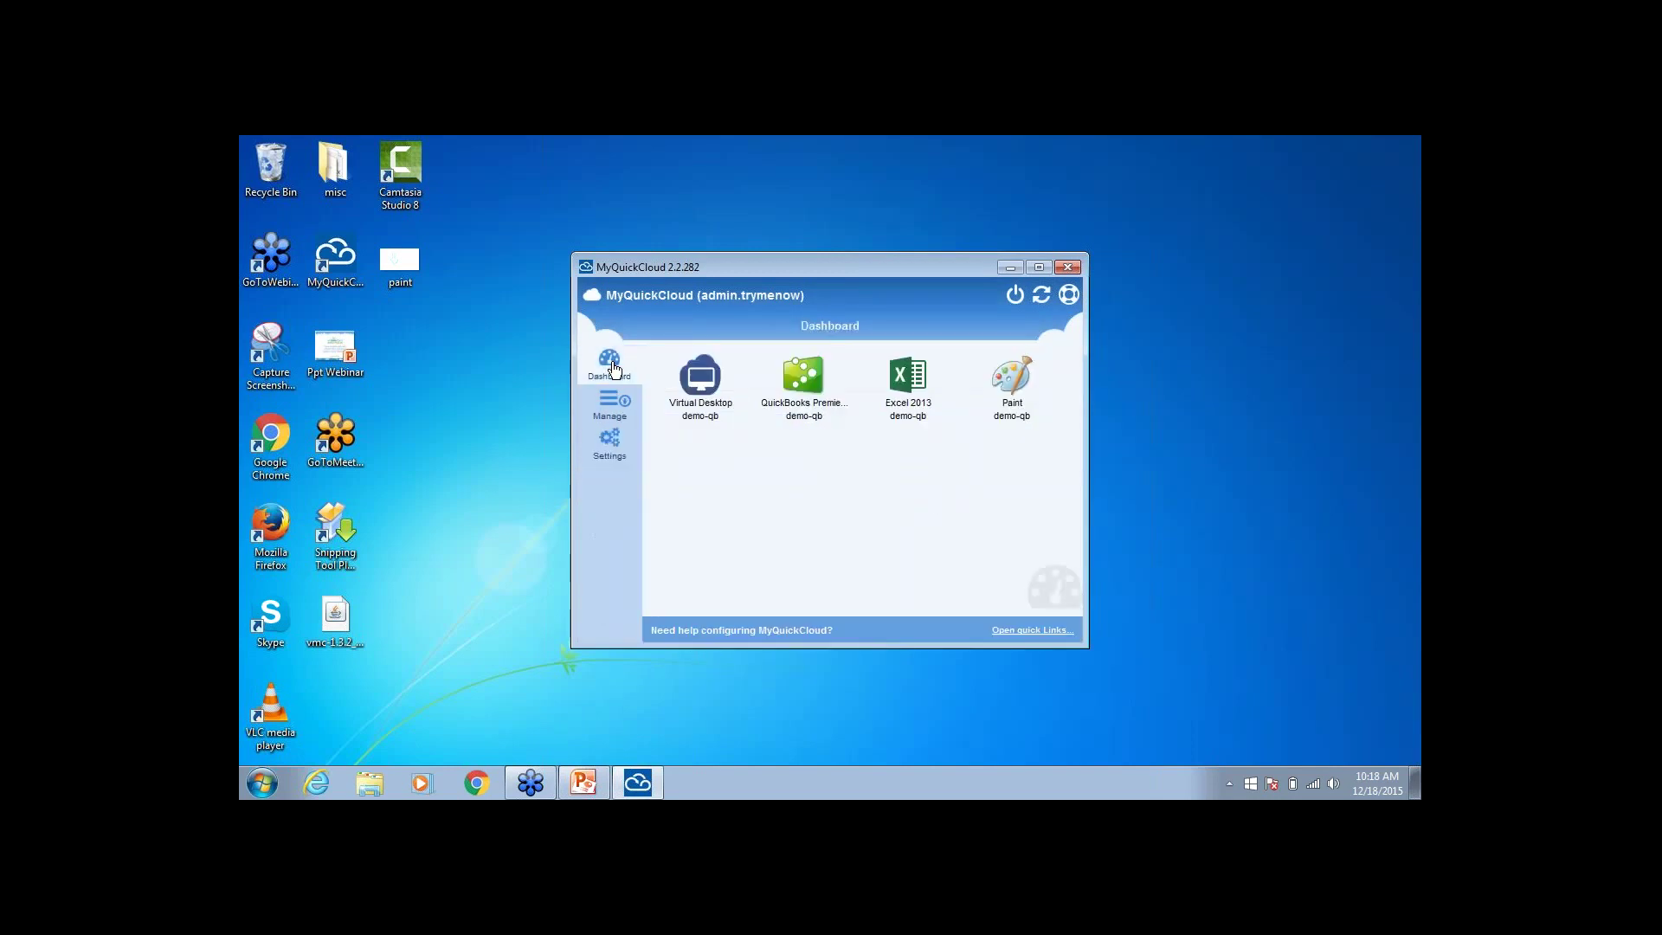
# Connect to the Virtual Desktop on demo-qb from the Dashboard
pyautogui.doubleClick(700, 377)
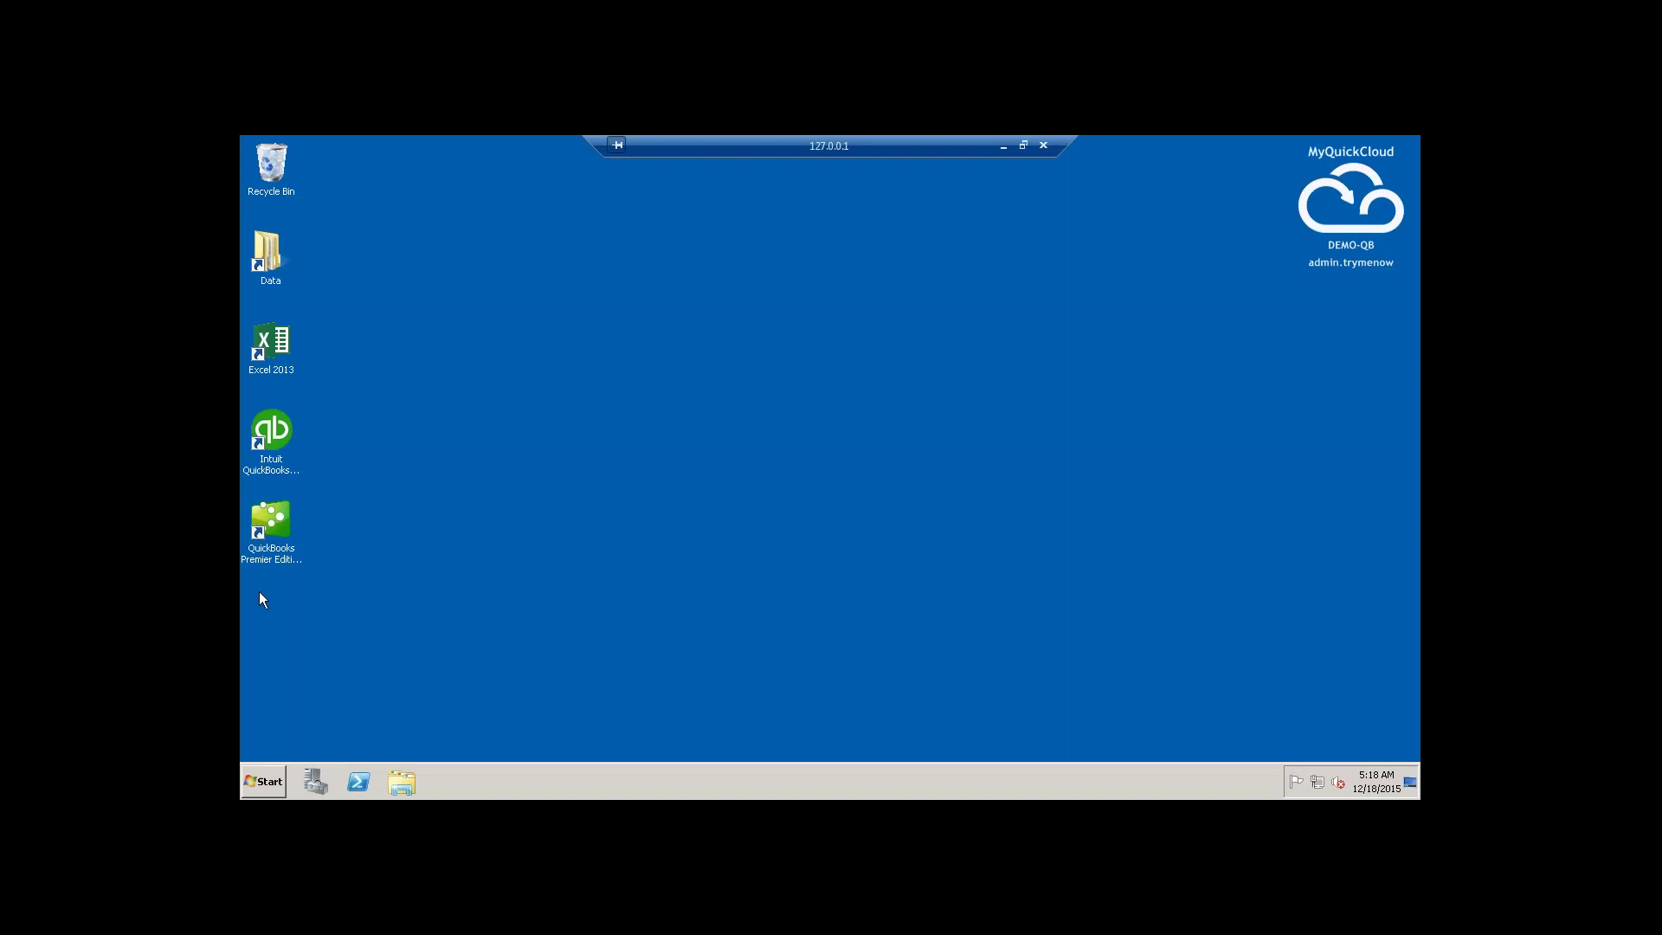
# Launch QuickBooks Premier 2014, postponing its update and declining the browser security-level change
pyautogui.click(279, 528)
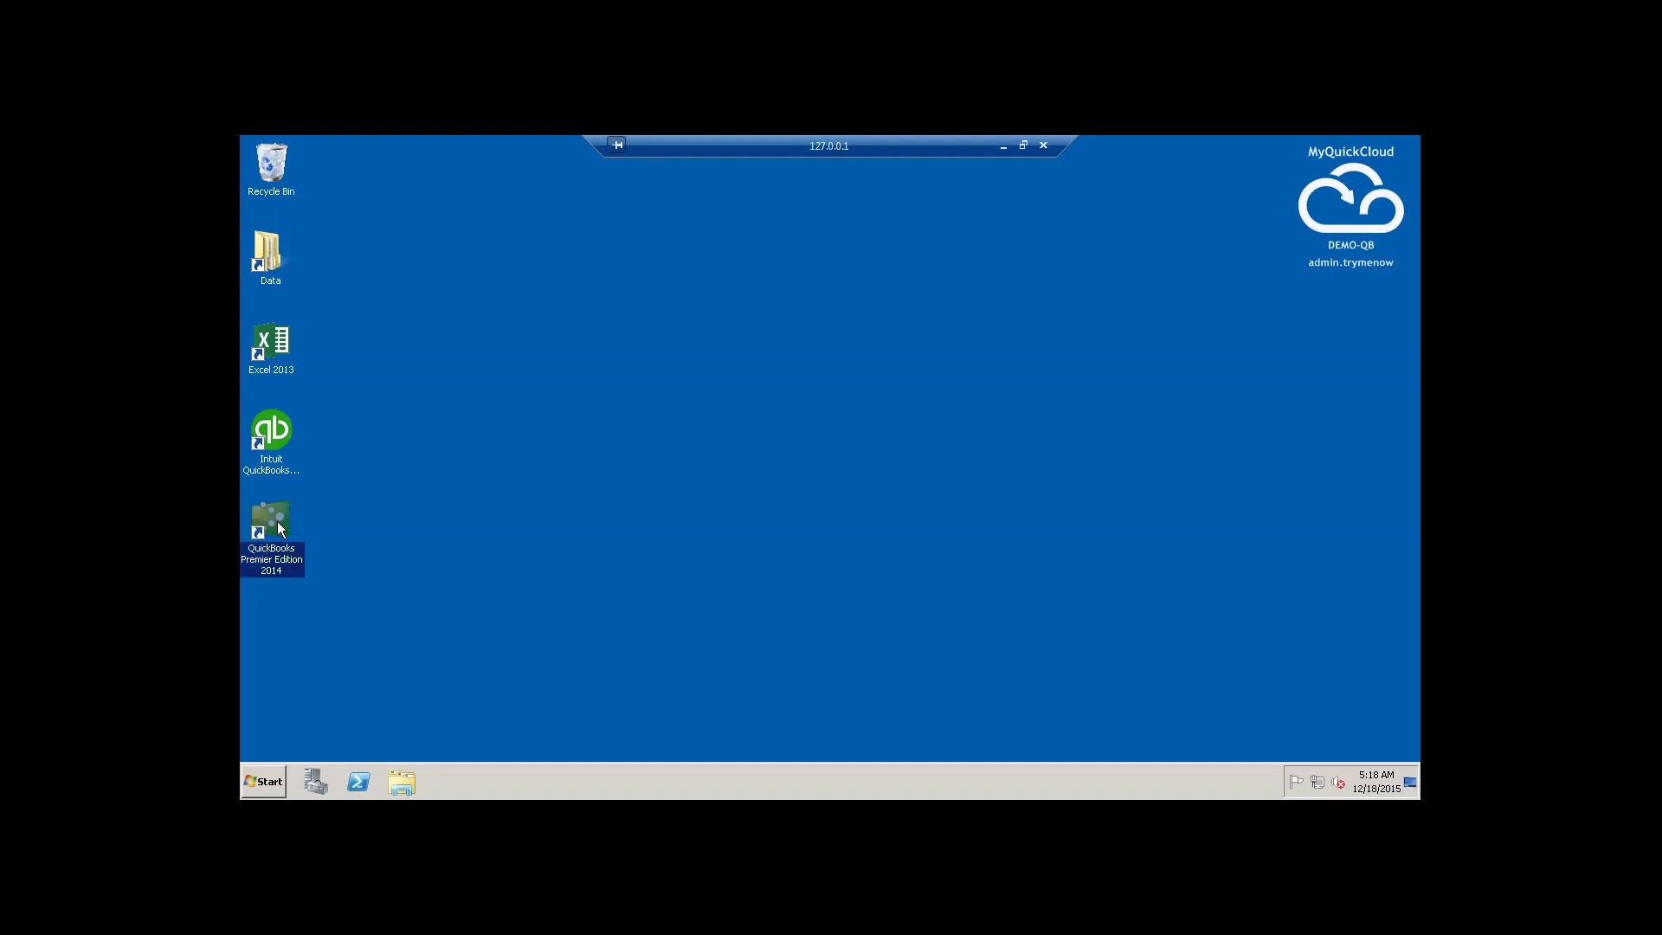
pyautogui.doubleClick(277, 521)
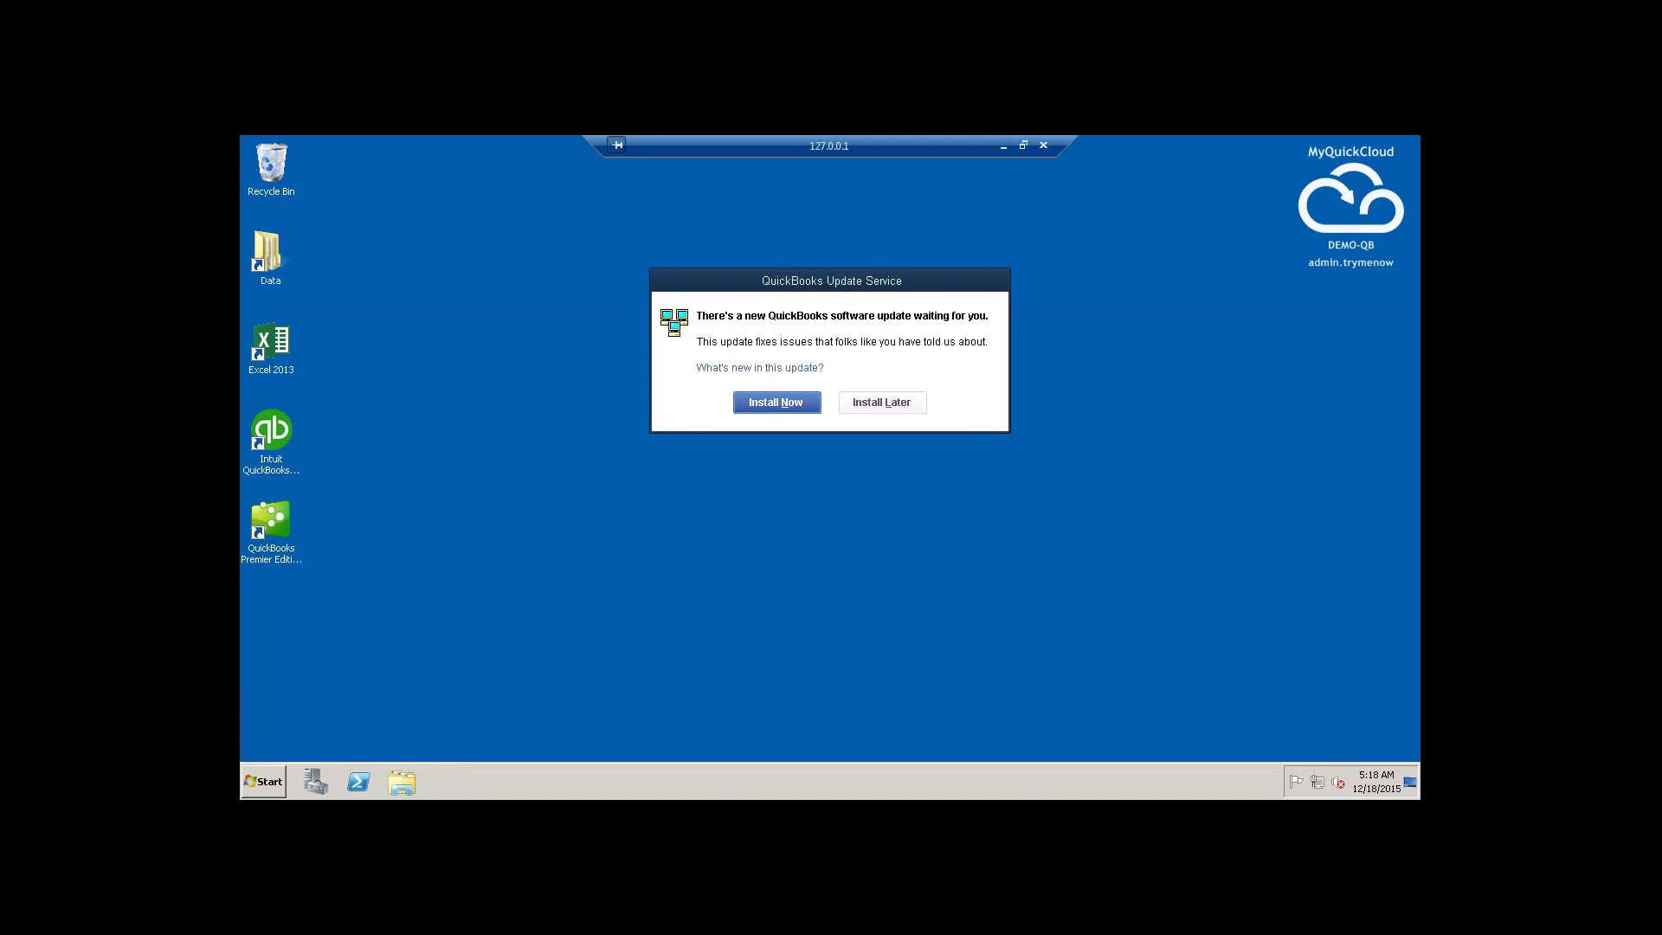
pyautogui.click(870, 407)
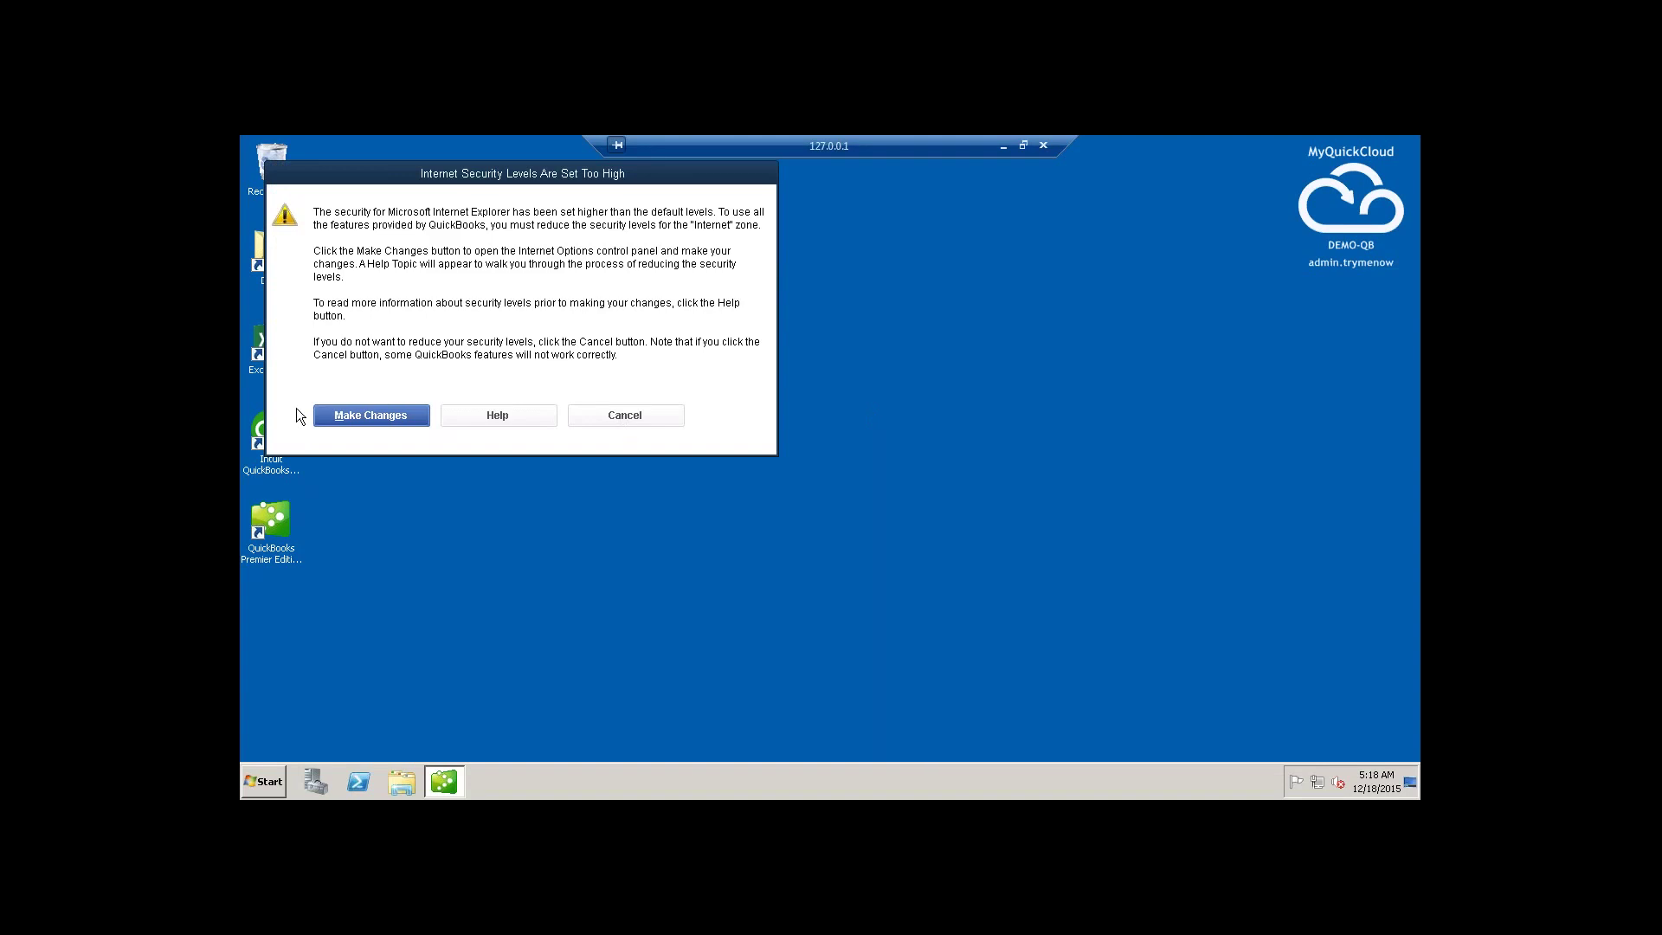
pyautogui.click(600, 416)
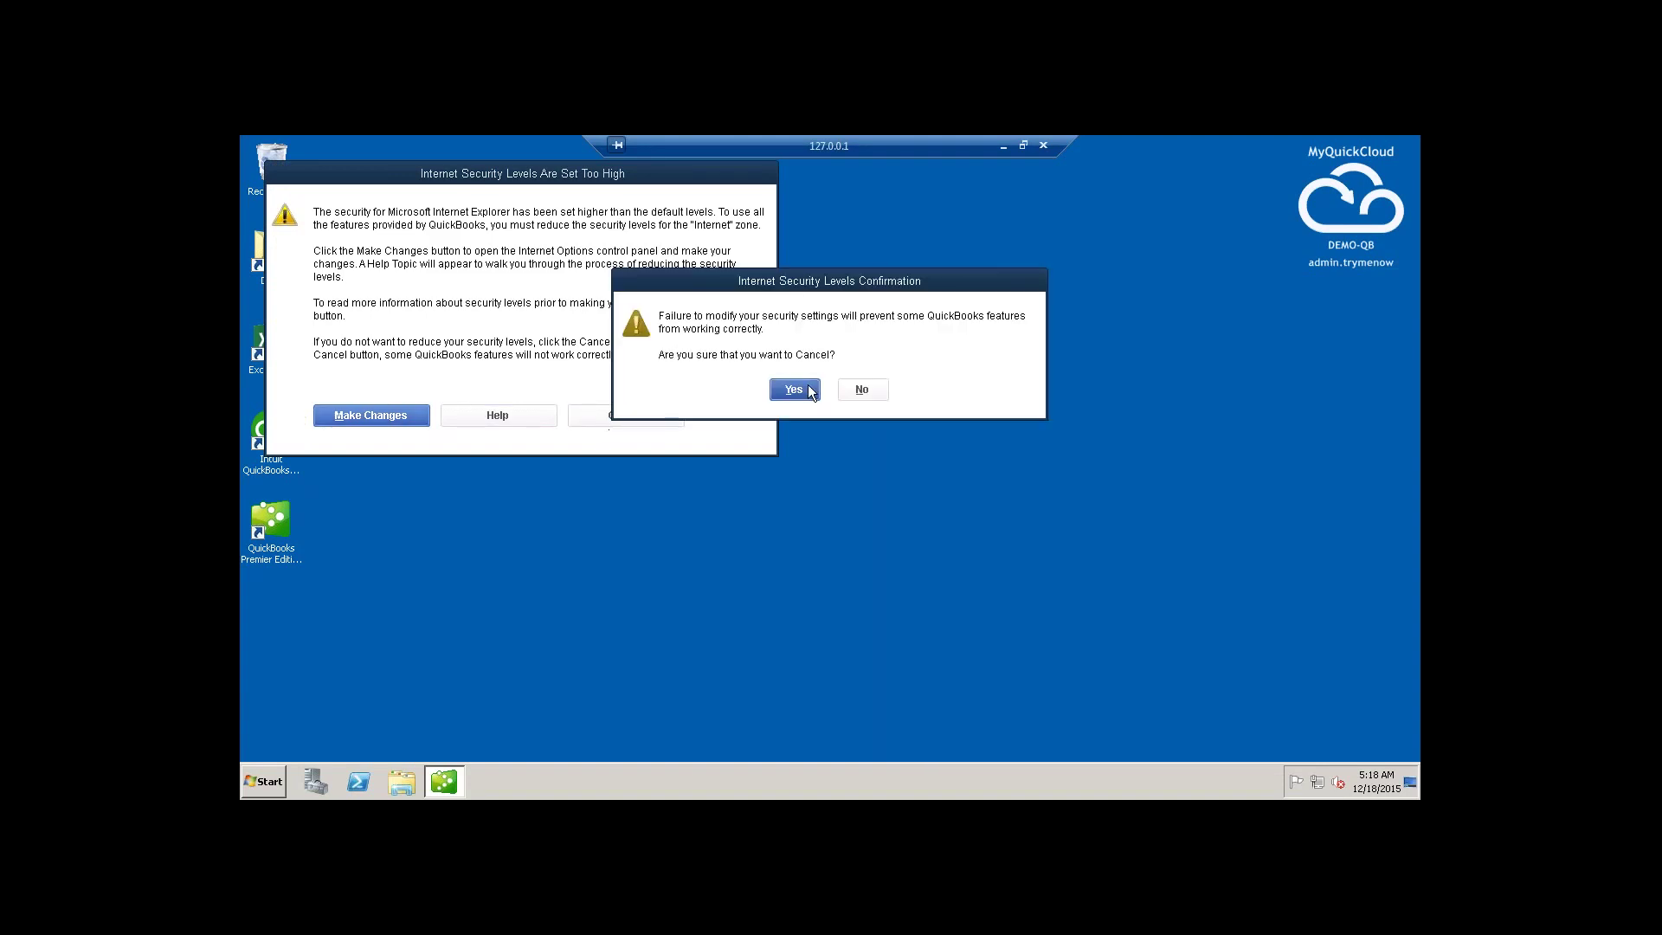
pyautogui.click(794, 390)
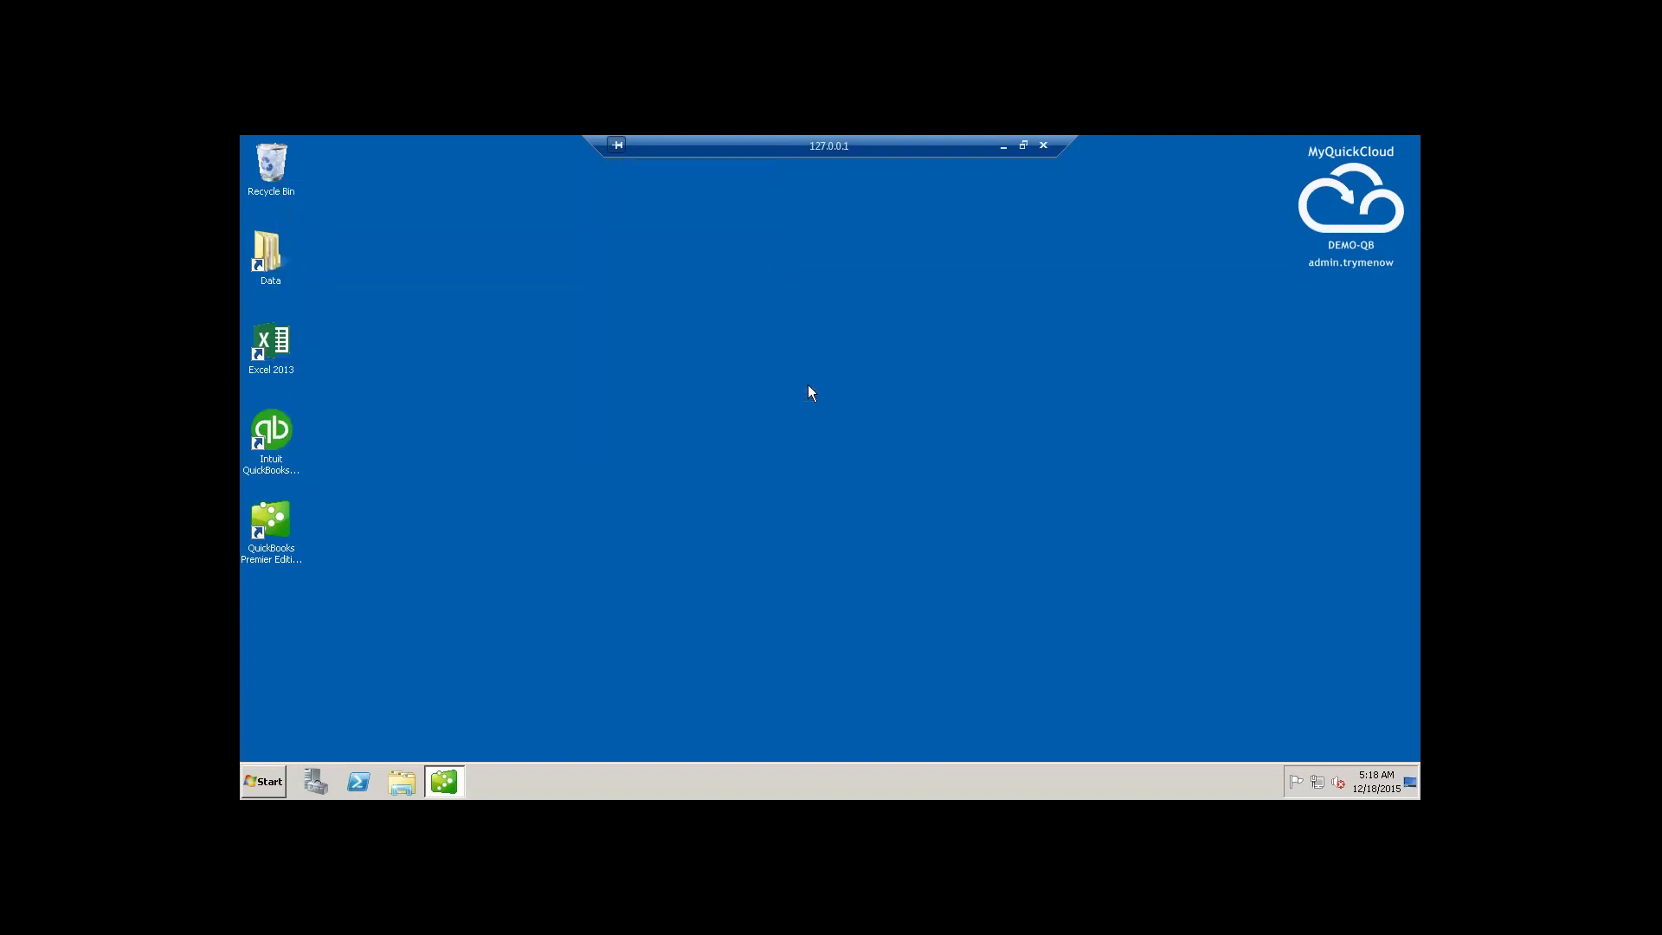
# Maximize QuickBooks, open sample_product-based business.qbw, and close the blocked-content security notice
pyautogui.click(443, 783)
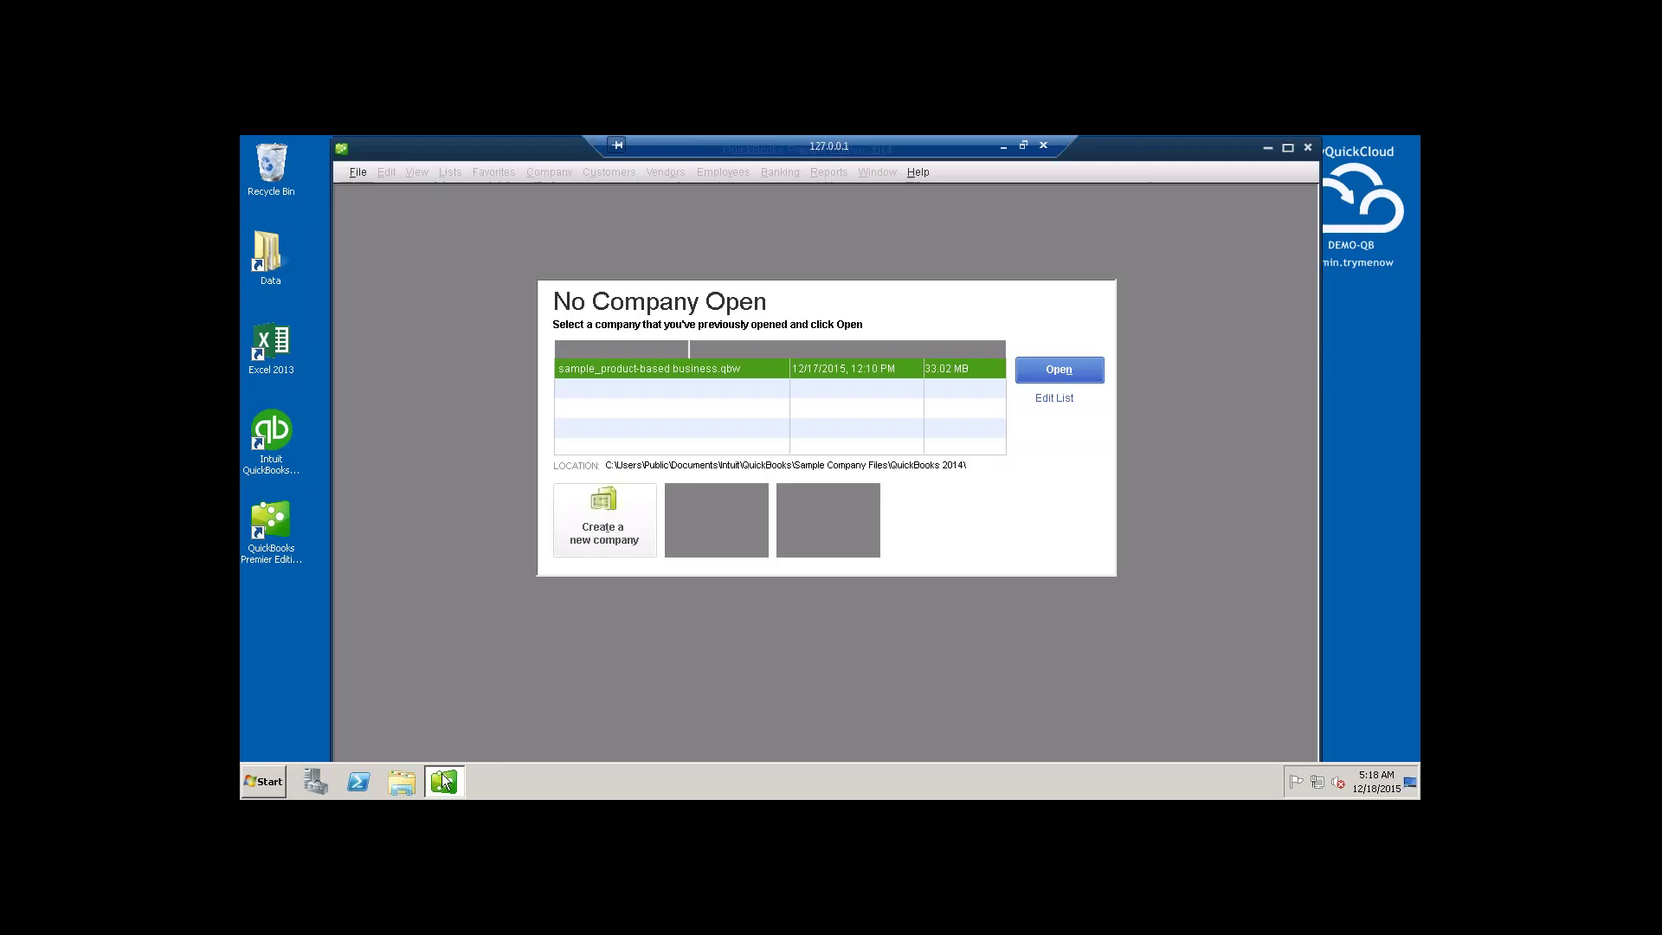
pyautogui.click(1287, 149)
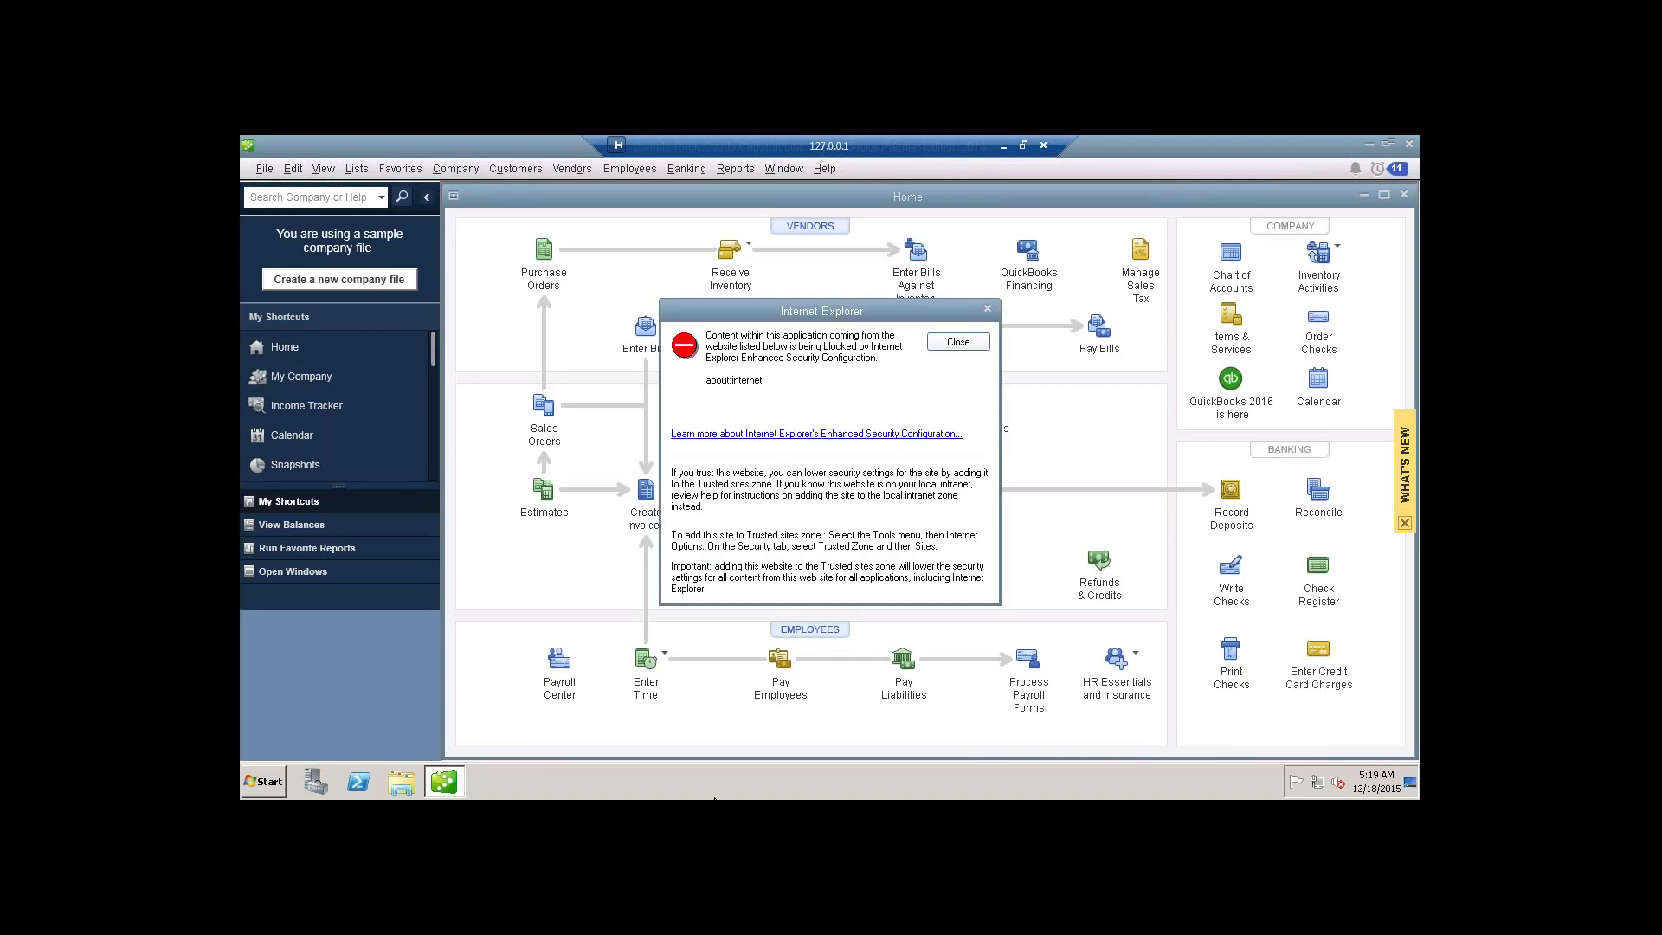
pyautogui.click(957, 343)
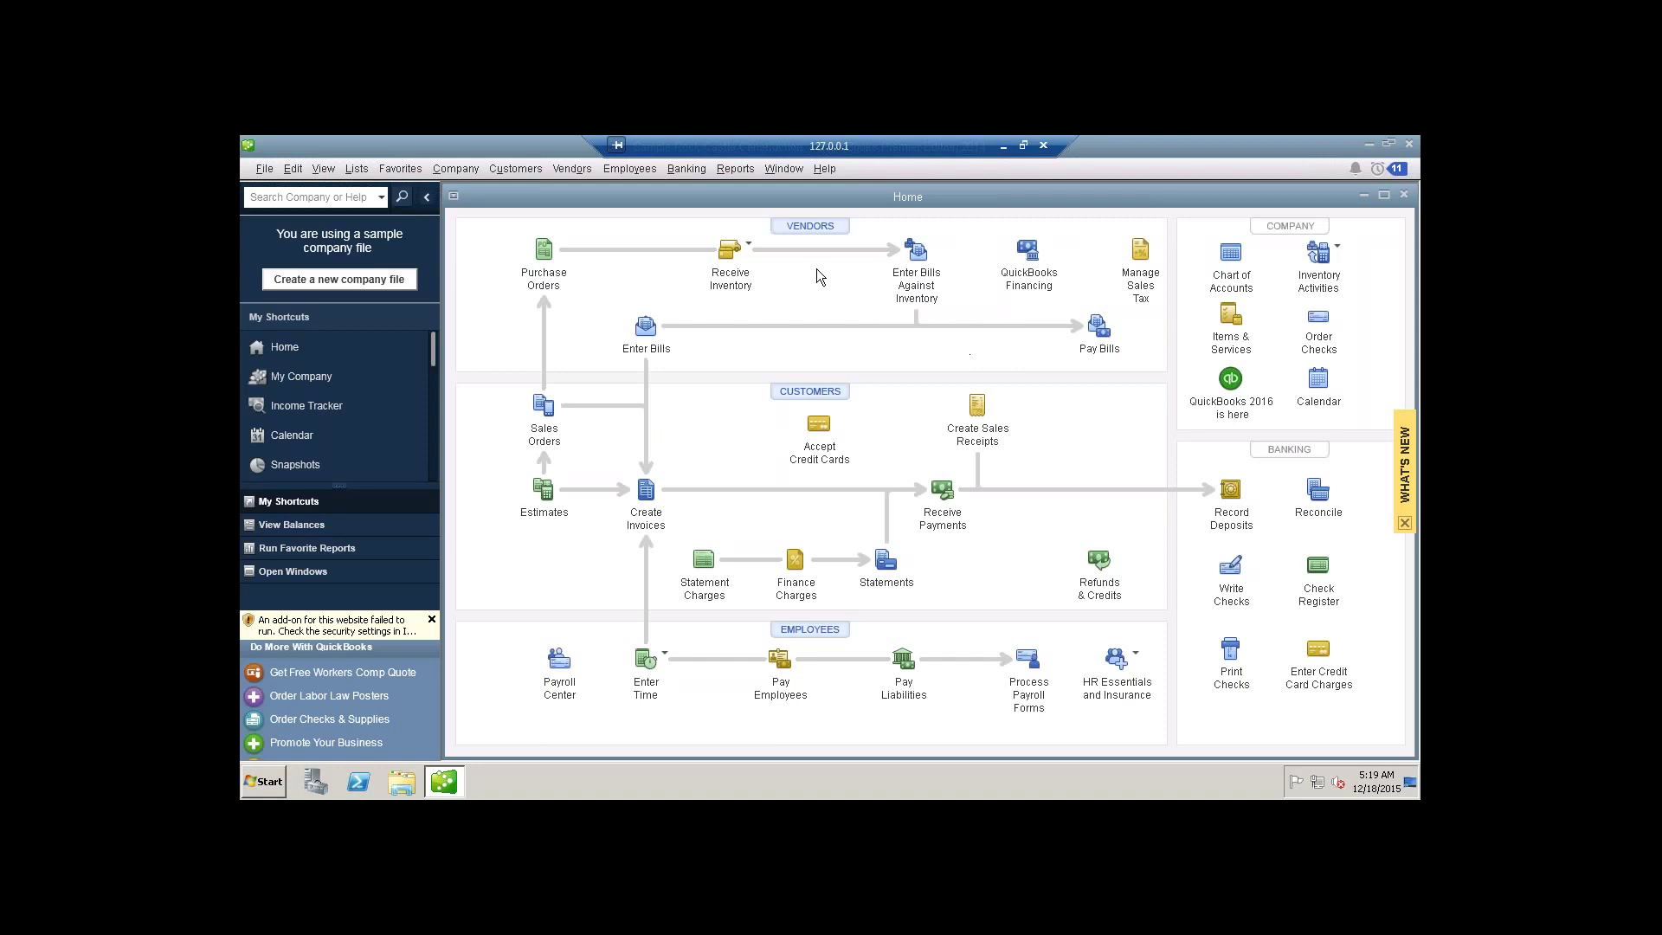
# Browse the Purchase Orders, My Company and Income Tracker pages in QuickBooks
pyautogui.click(544, 251)
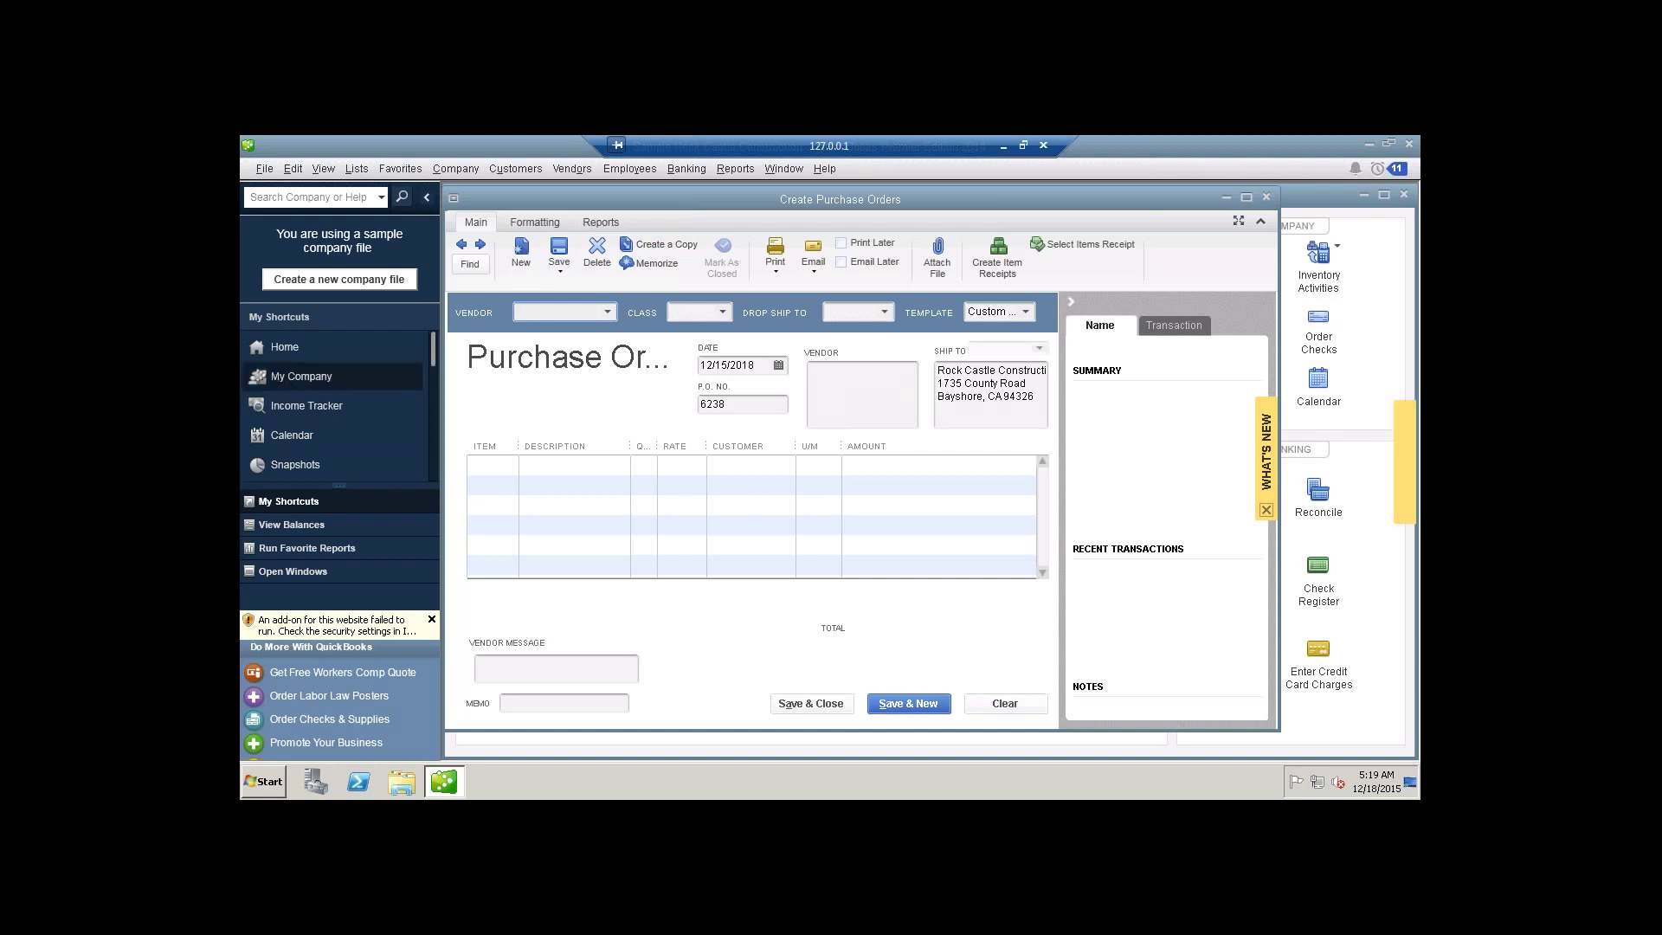
pyautogui.click(302, 375)
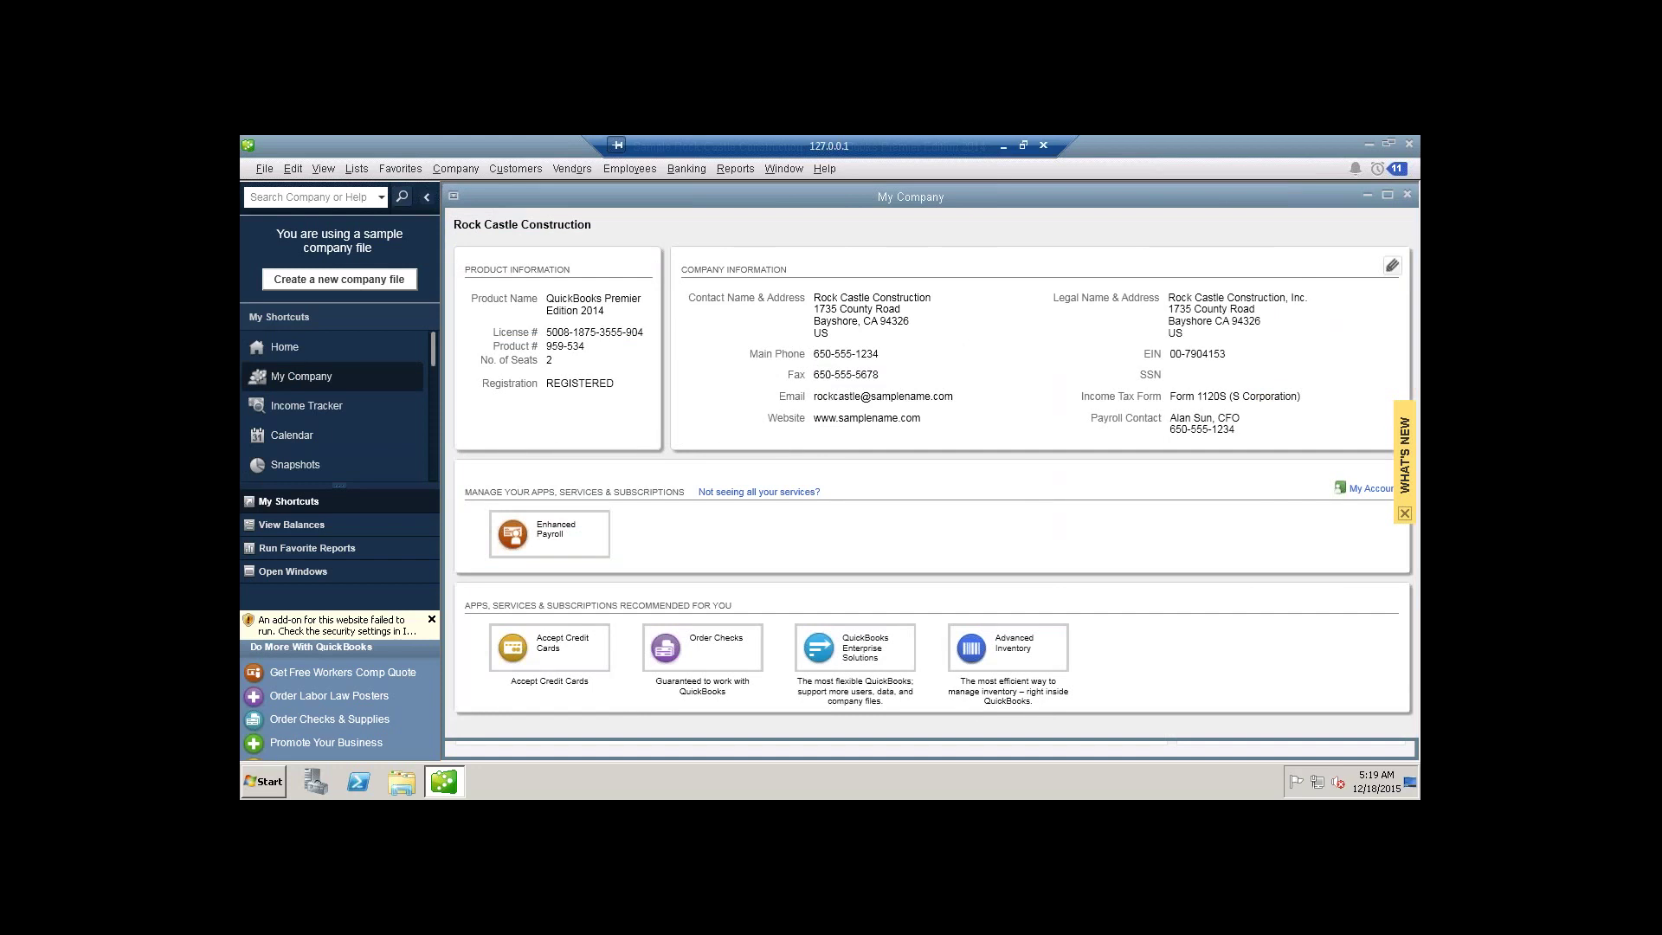
pyautogui.click(289, 404)
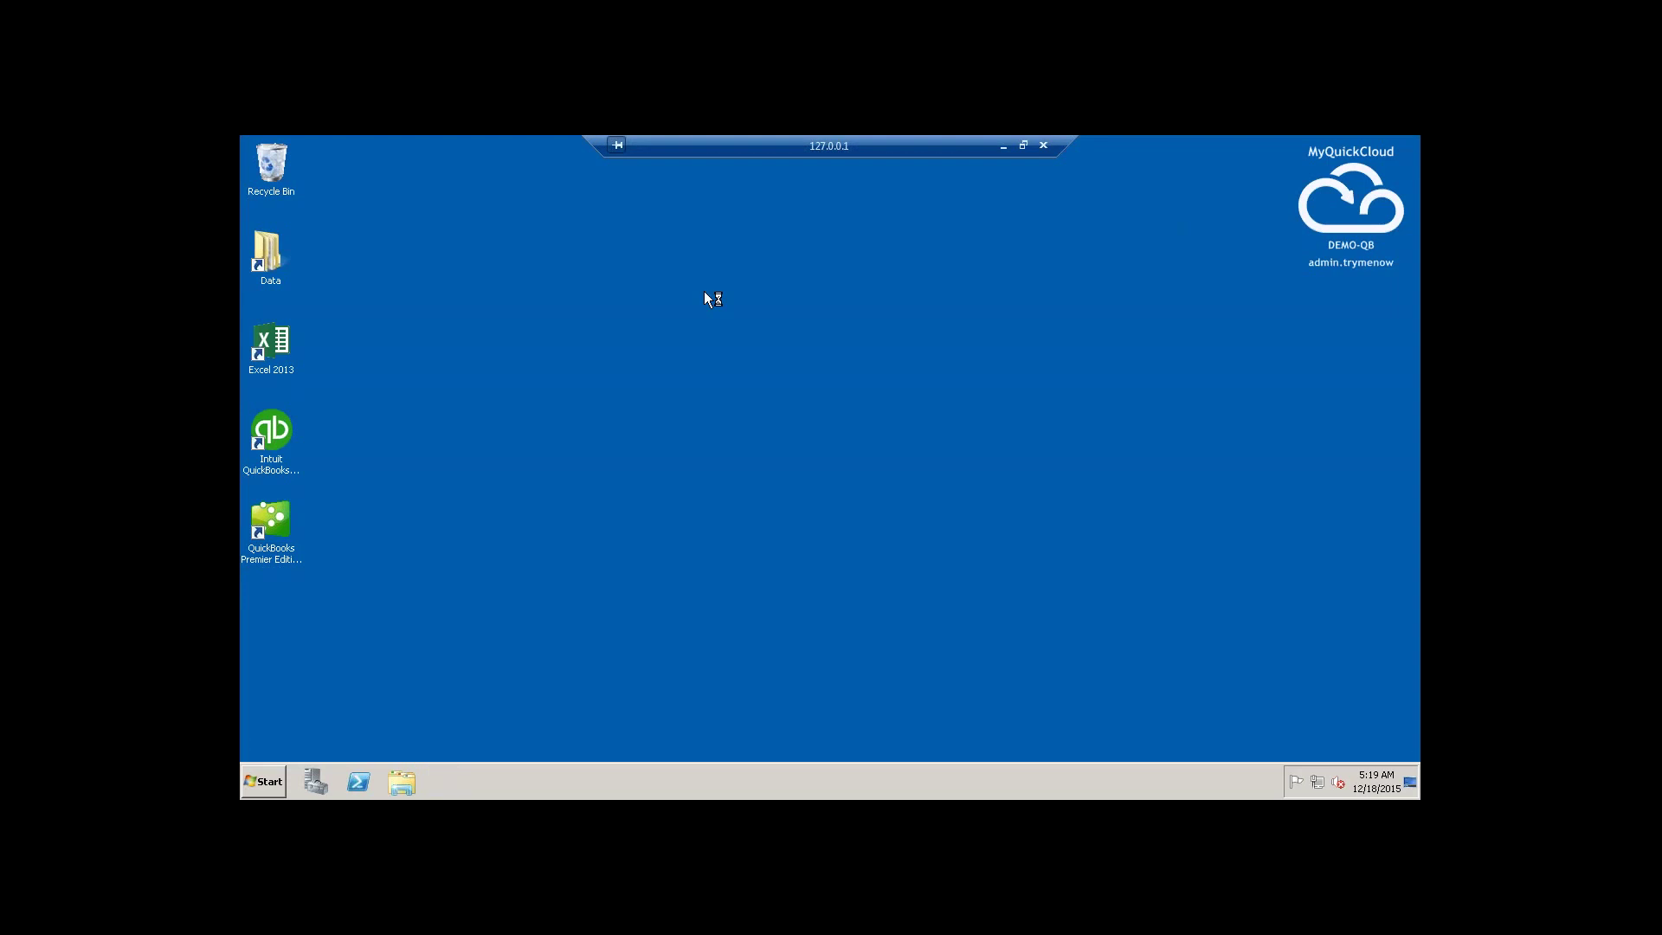
# Disconnect the remote desktop session and launch the Excel 2013 demo-qb tile
pyautogui.click(1044, 150)
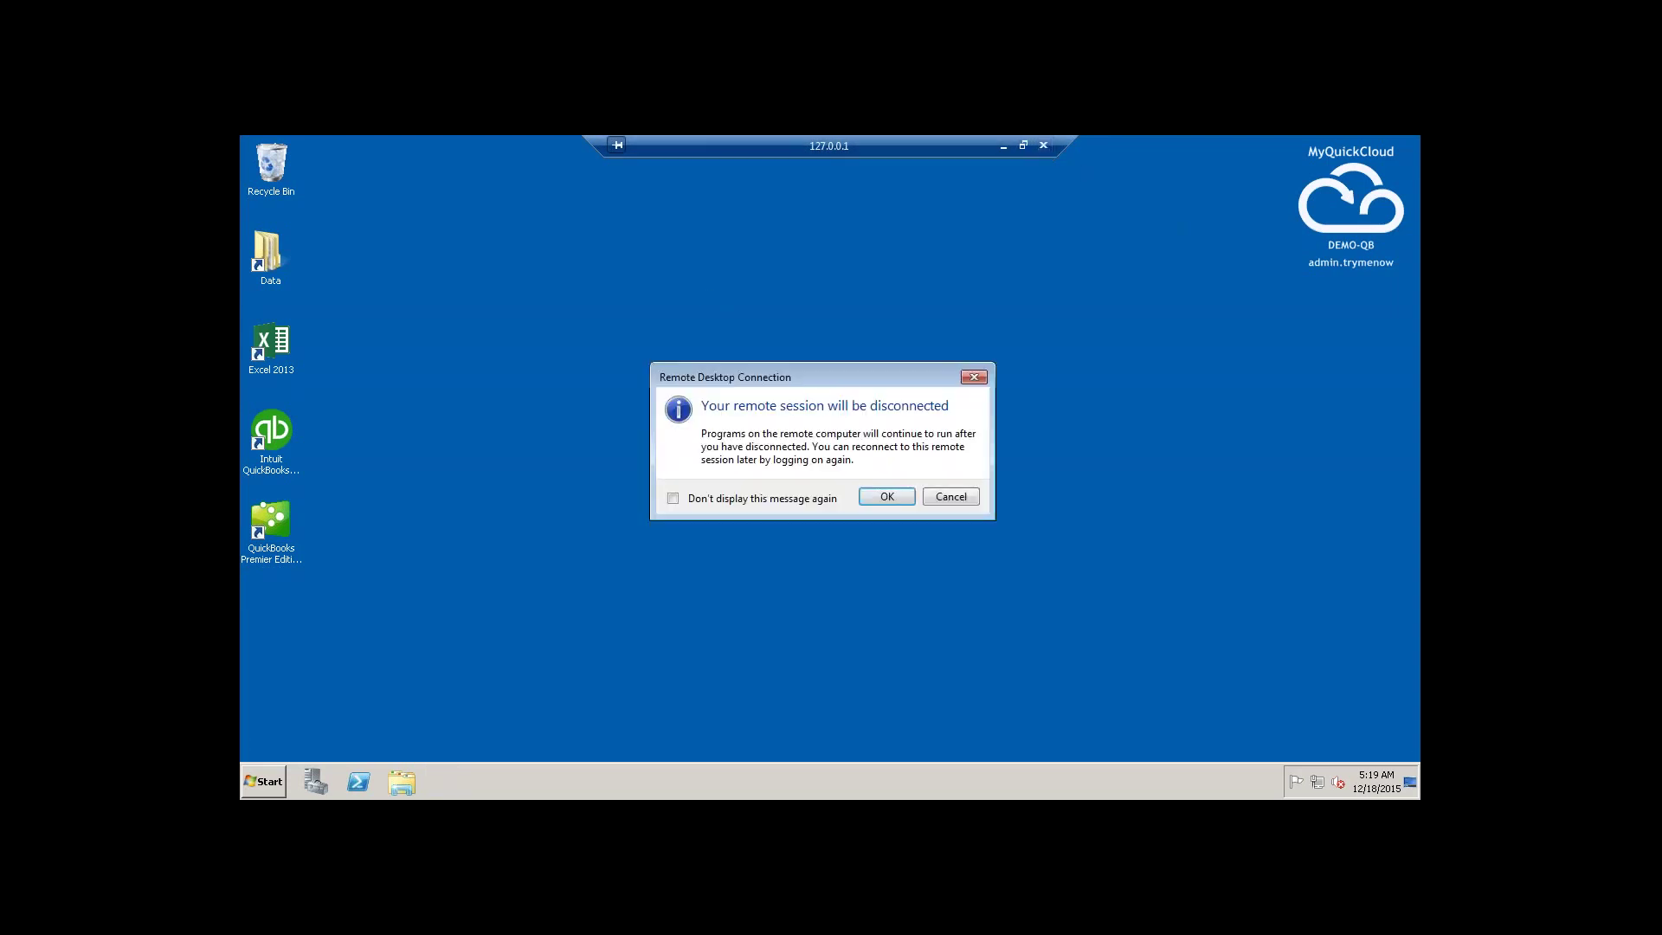
pyautogui.click(891, 500)
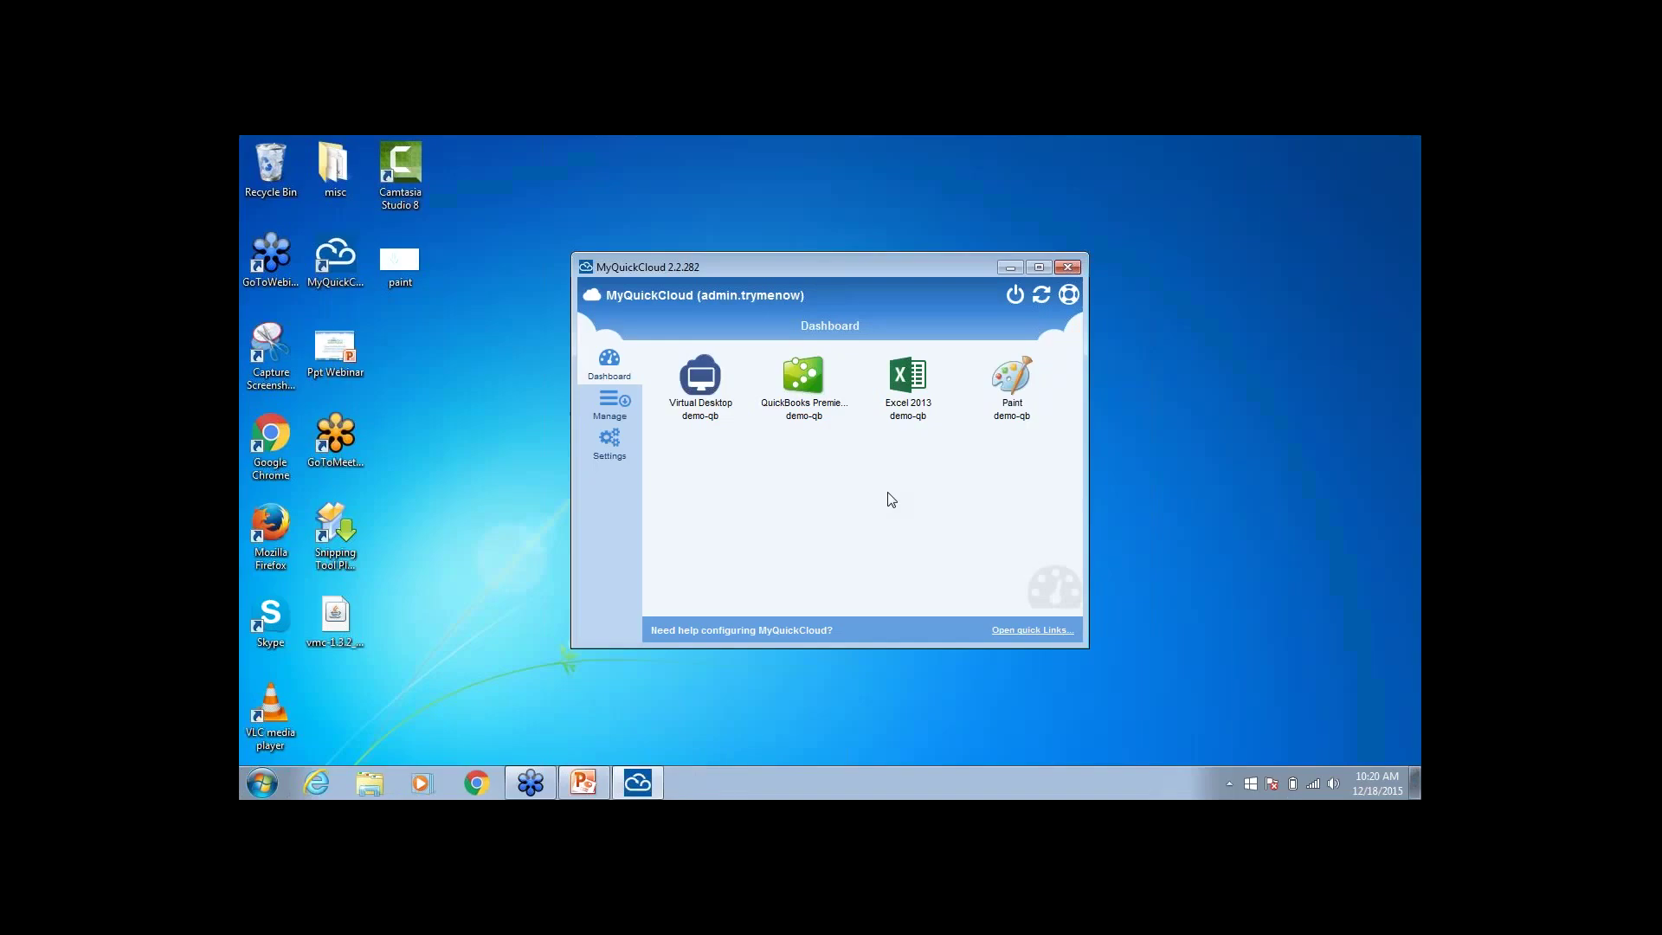
pyautogui.click(907, 385)
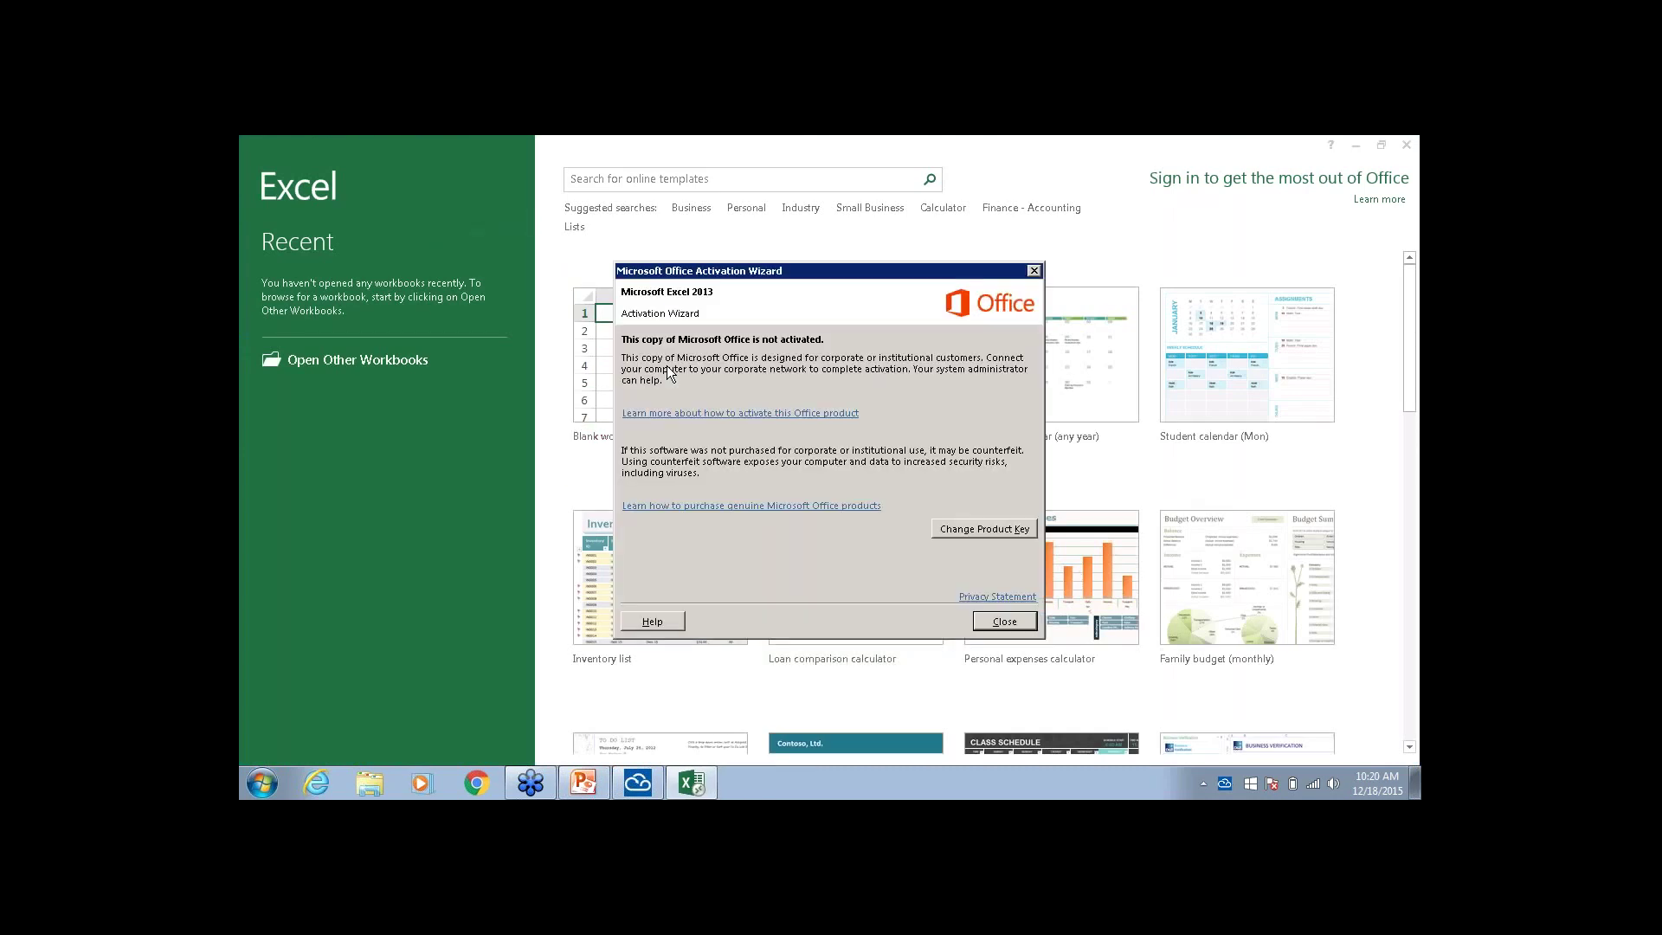
# Dismiss the activation notice and enter Hello in B3 and everyone in C3 of a blank workbook
pyautogui.click(1004, 623)
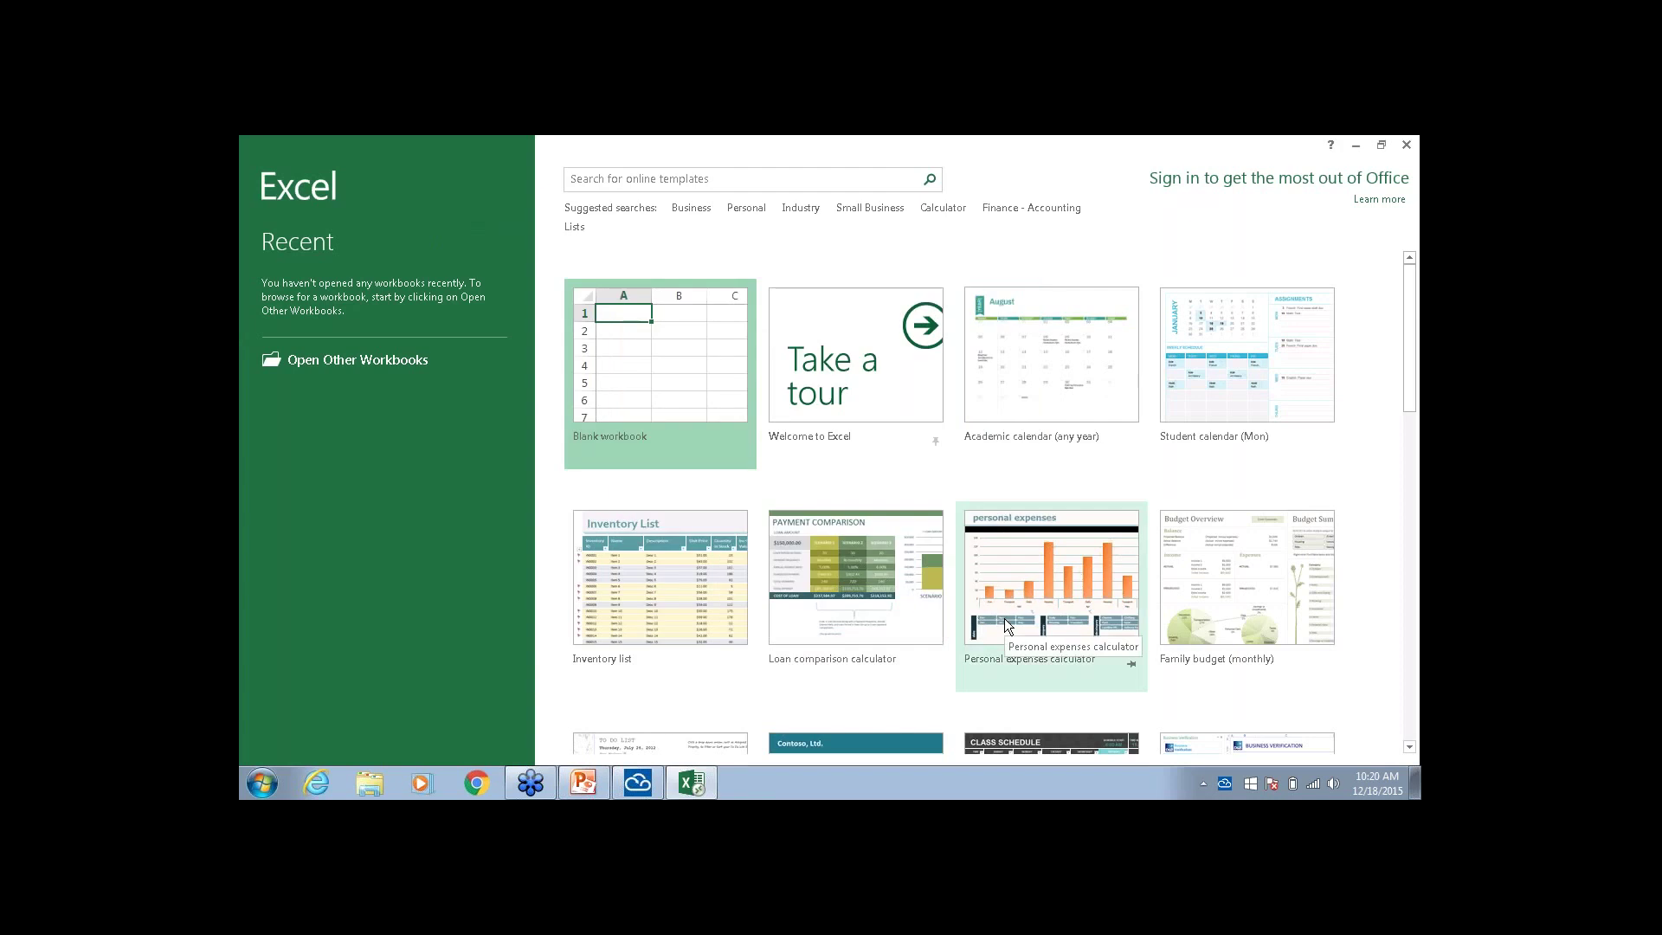
pyautogui.click(610, 405)
pyautogui.click(665, 375)
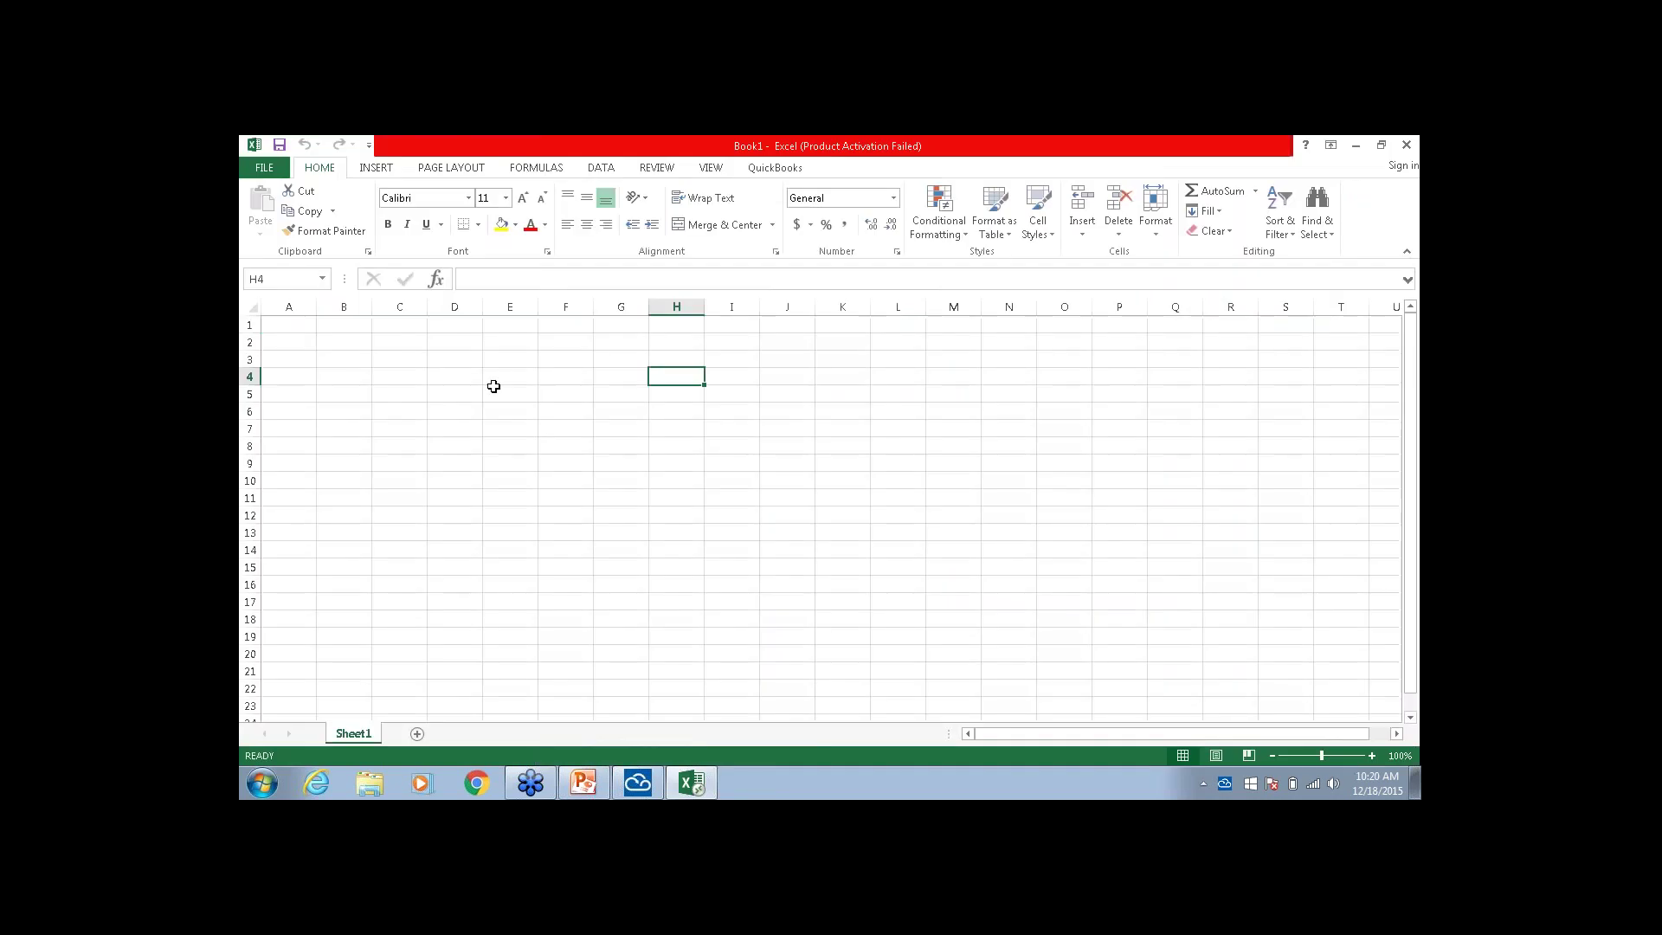
pyautogui.click(347, 361)
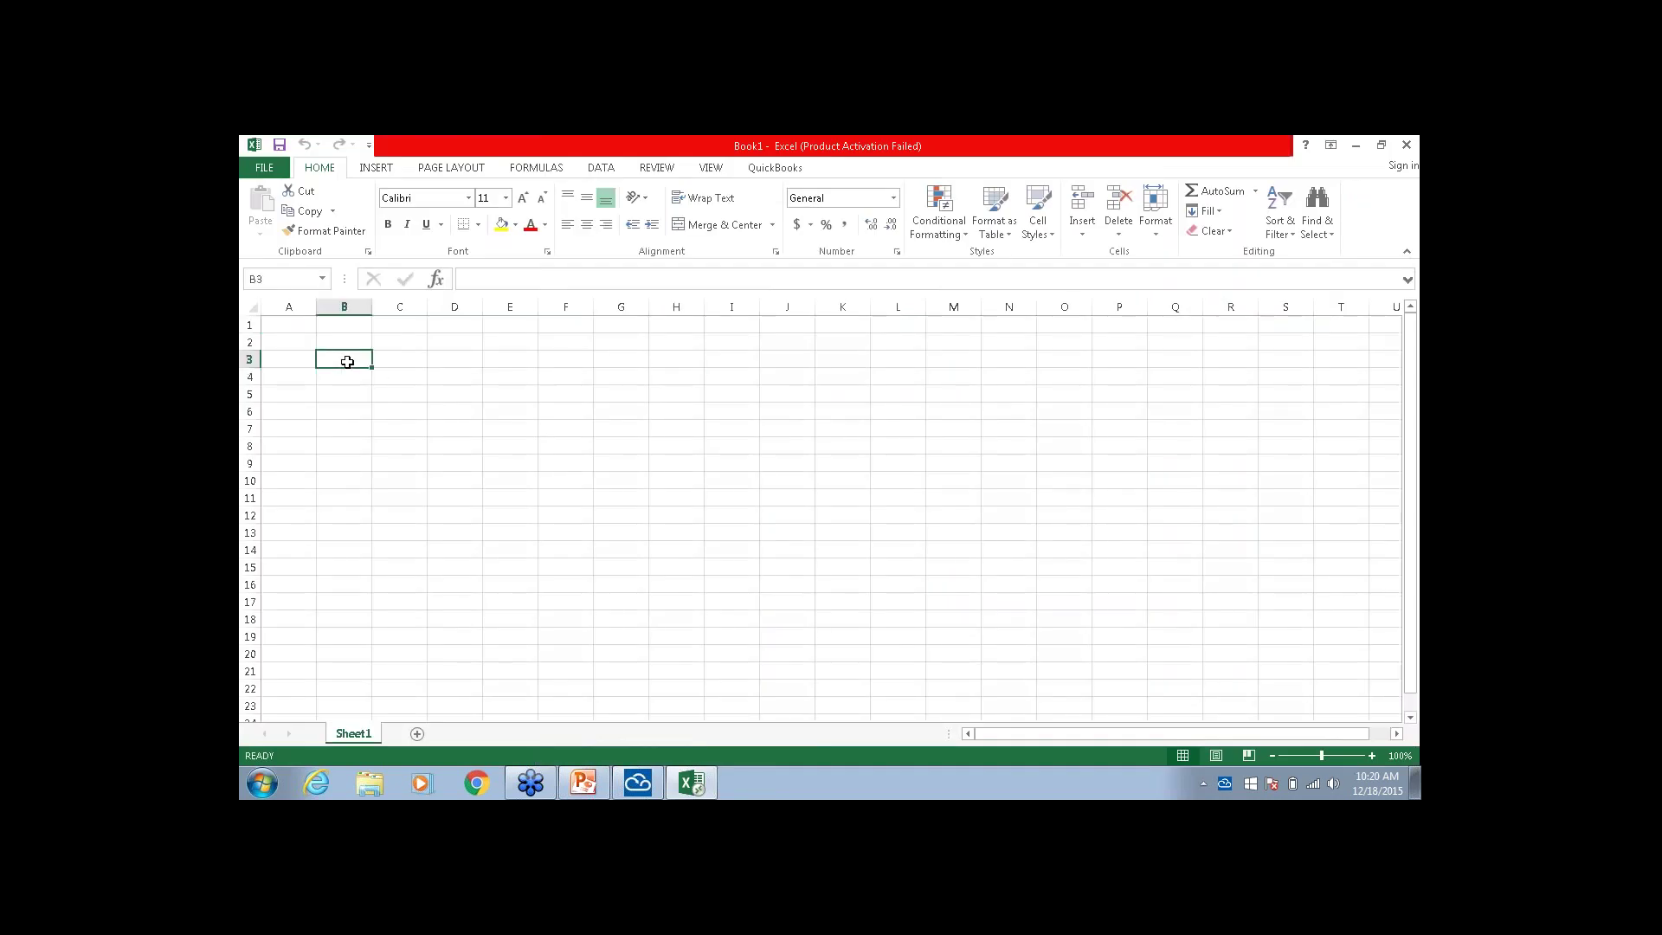
pyautogui.write('Hel')
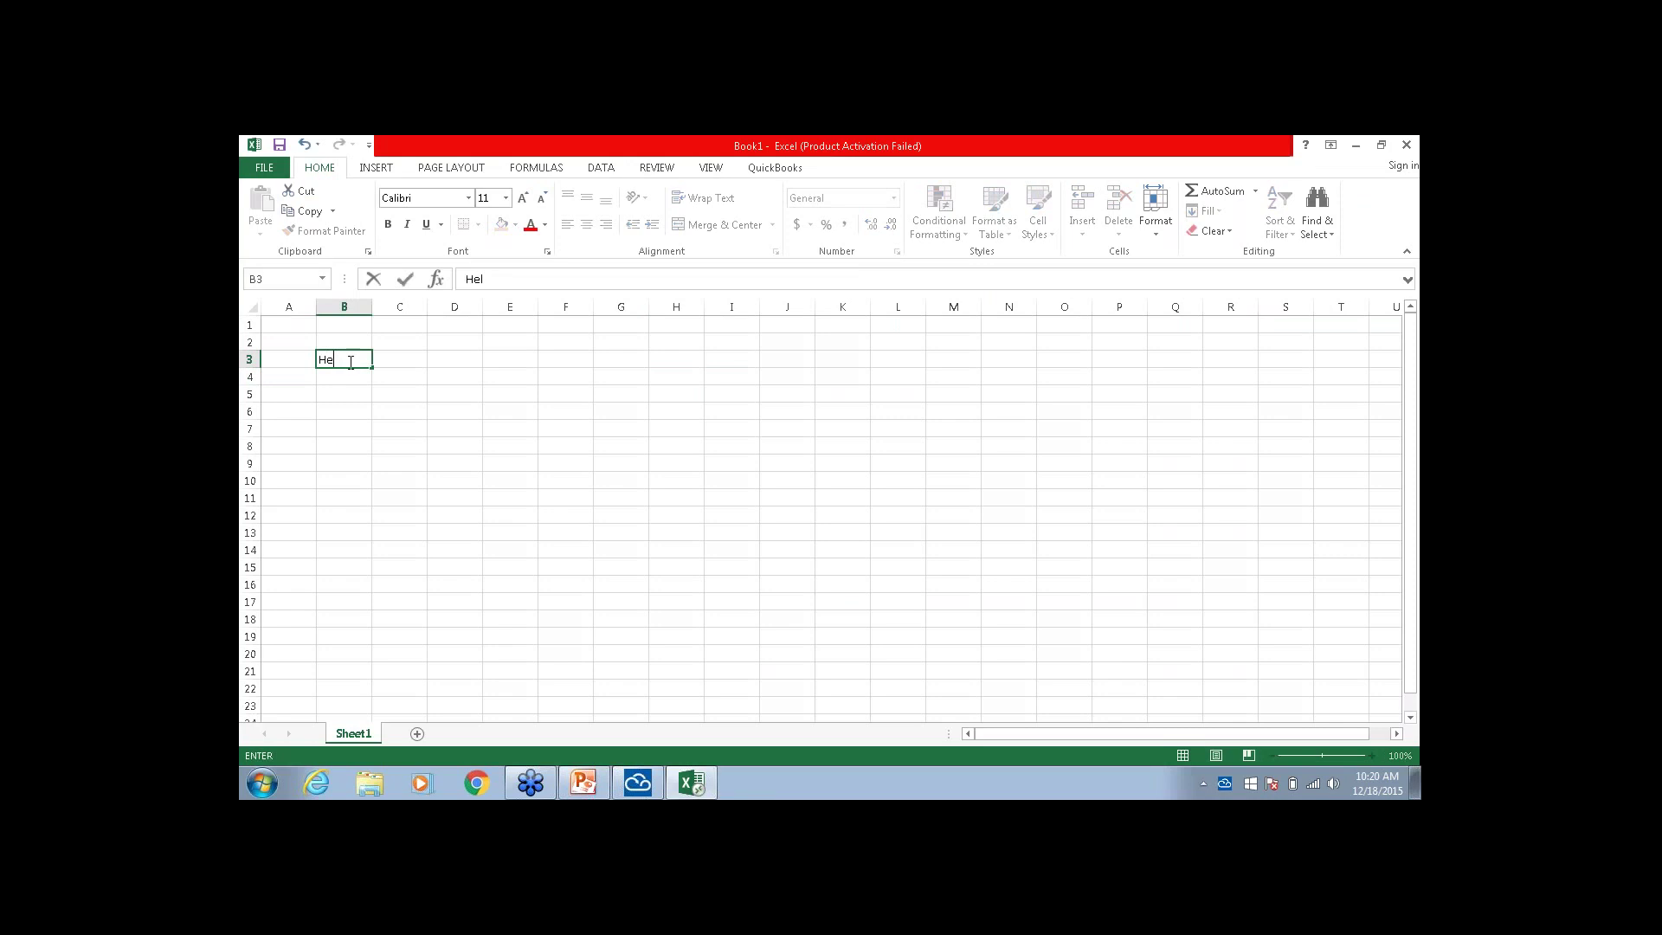
pyautogui.write('lo')
pyautogui.click(394, 361)
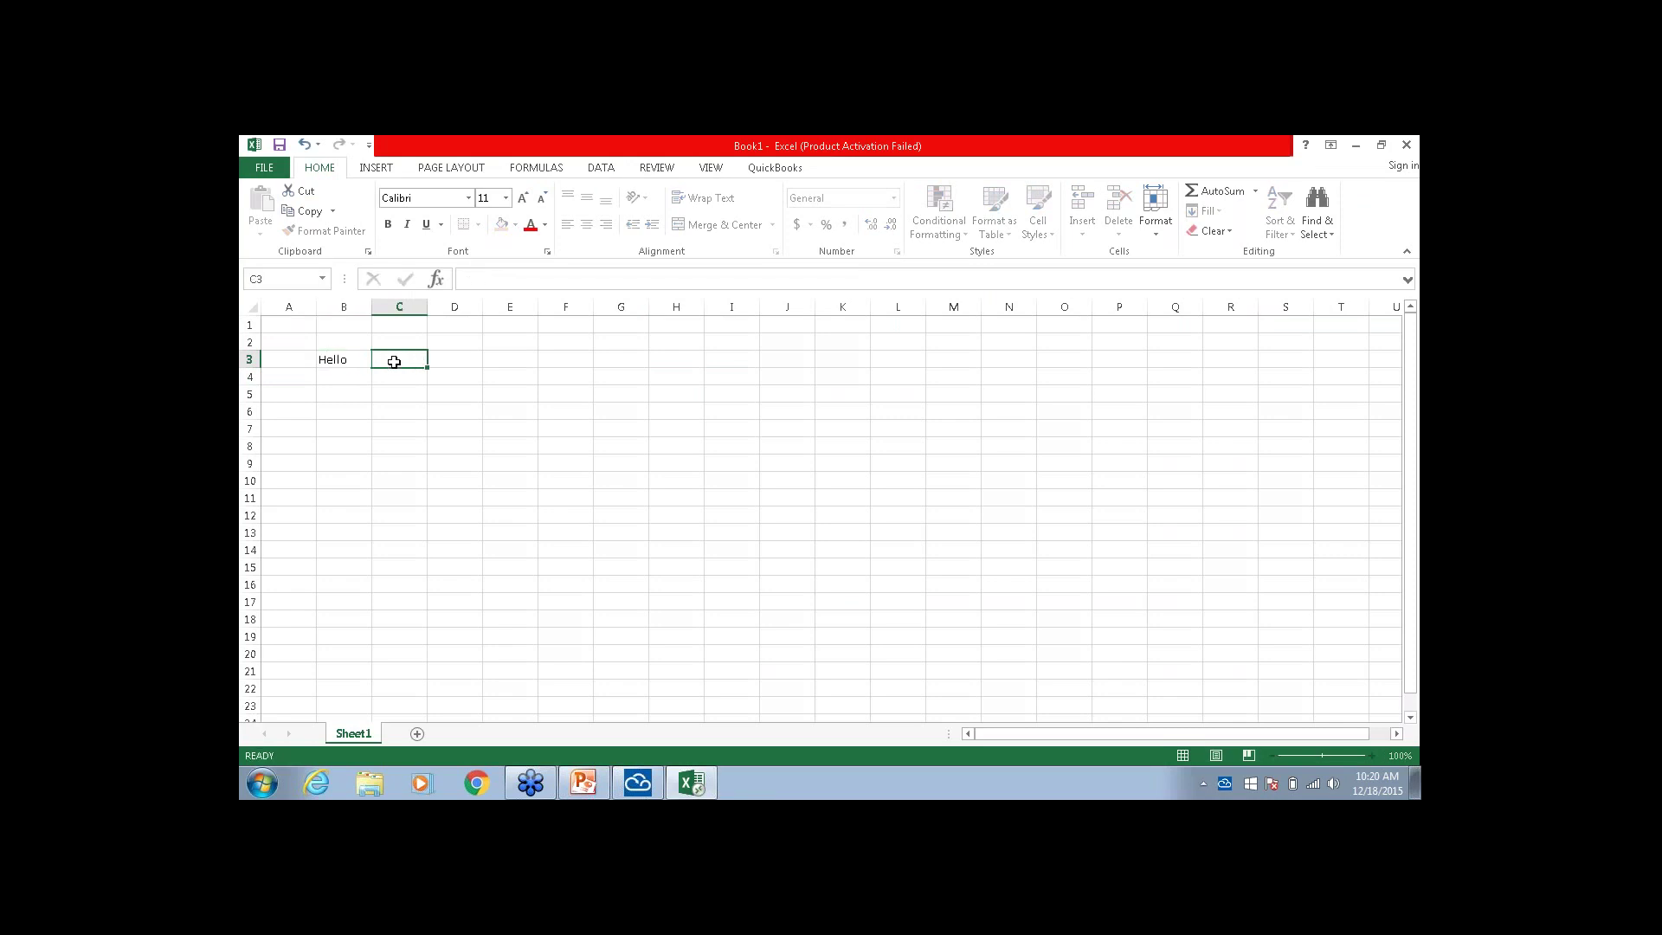
pyautogui.write('everyone')
# Close Excel with Don't Save and go to MyQuickCloud's Manage page
pyautogui.click(1407, 143)
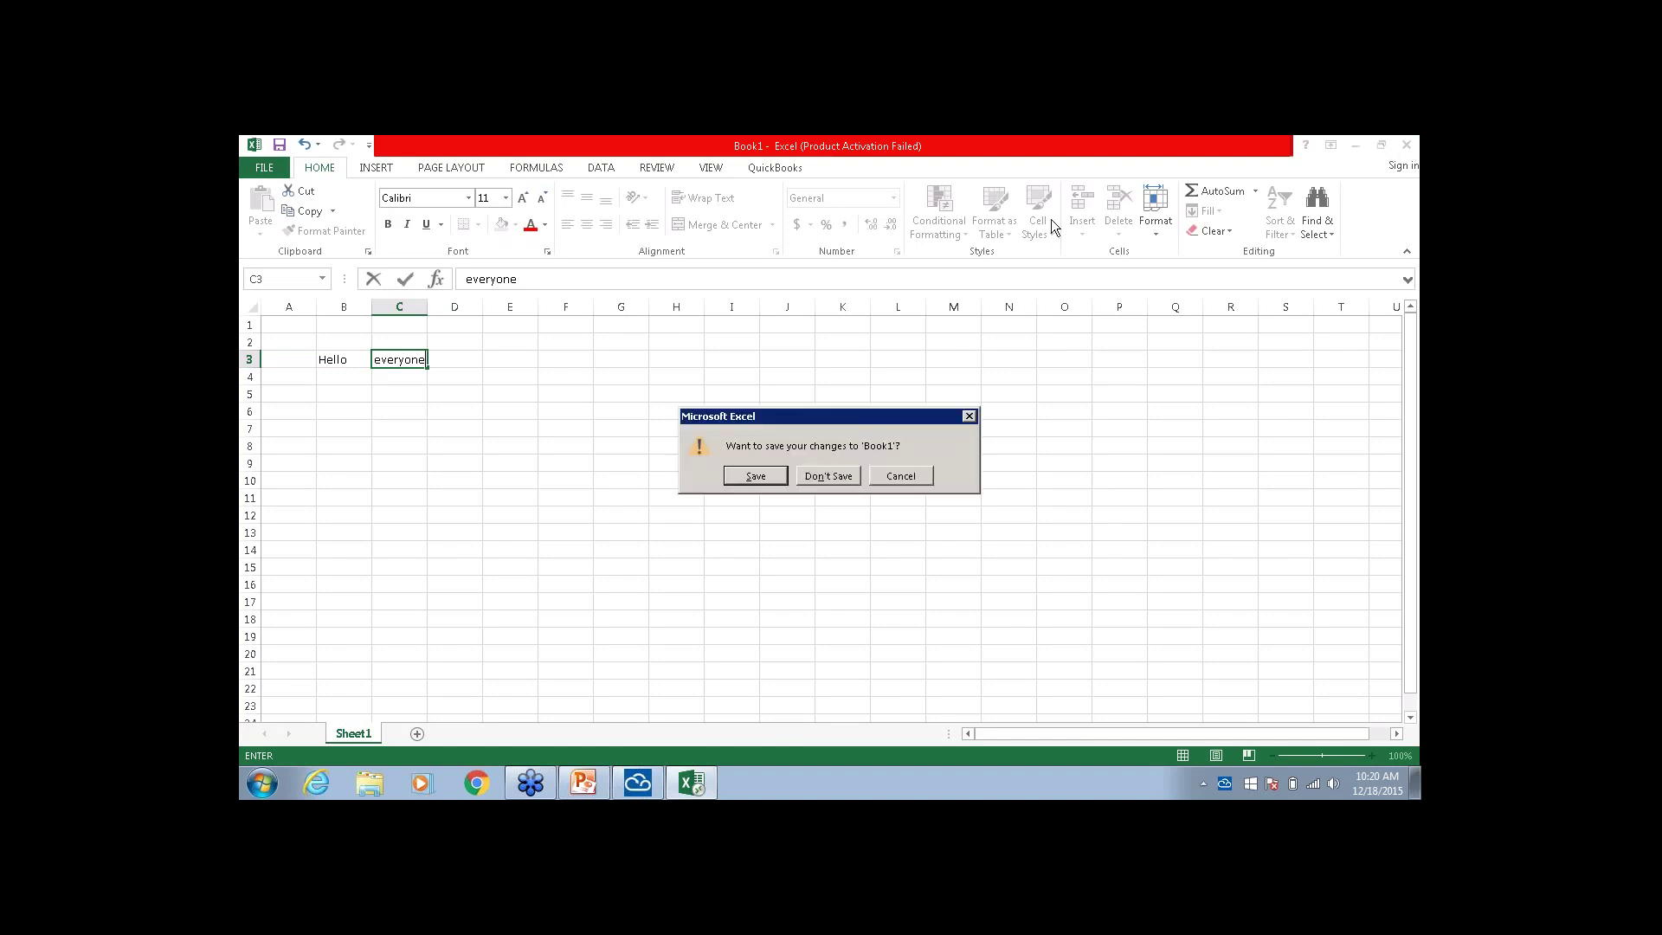
pyautogui.click(828, 481)
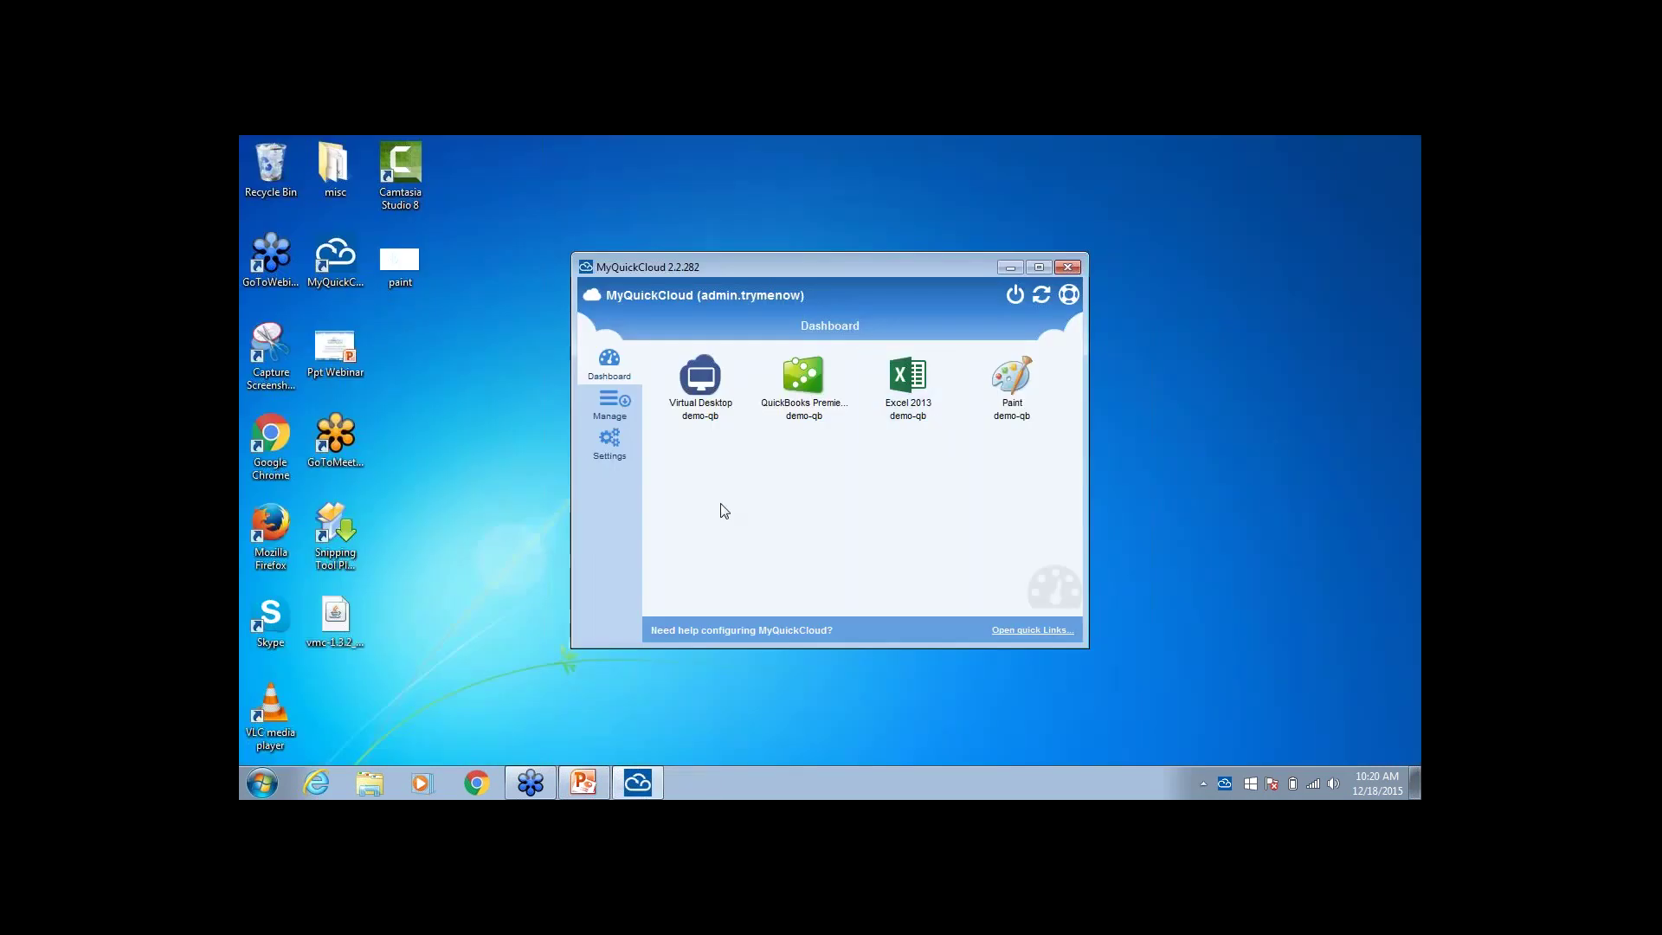
pyautogui.click(609, 407)
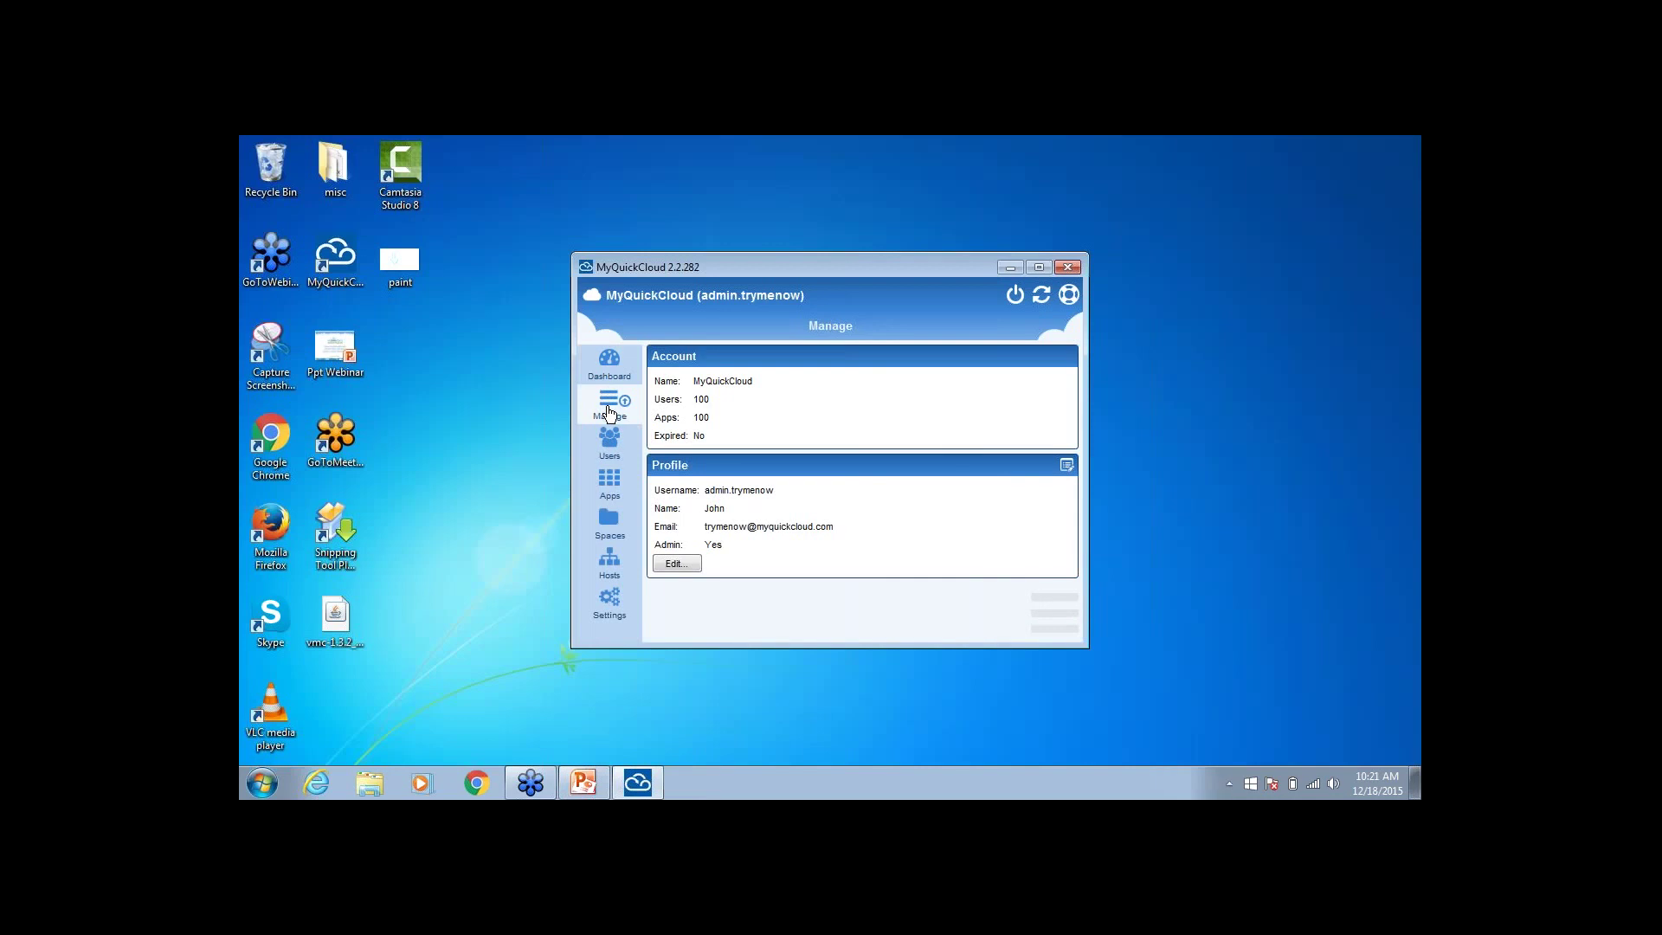
# Publish Wordpad from demo-qb as a Single Application, granting access to the admin user
pyautogui.click(609, 482)
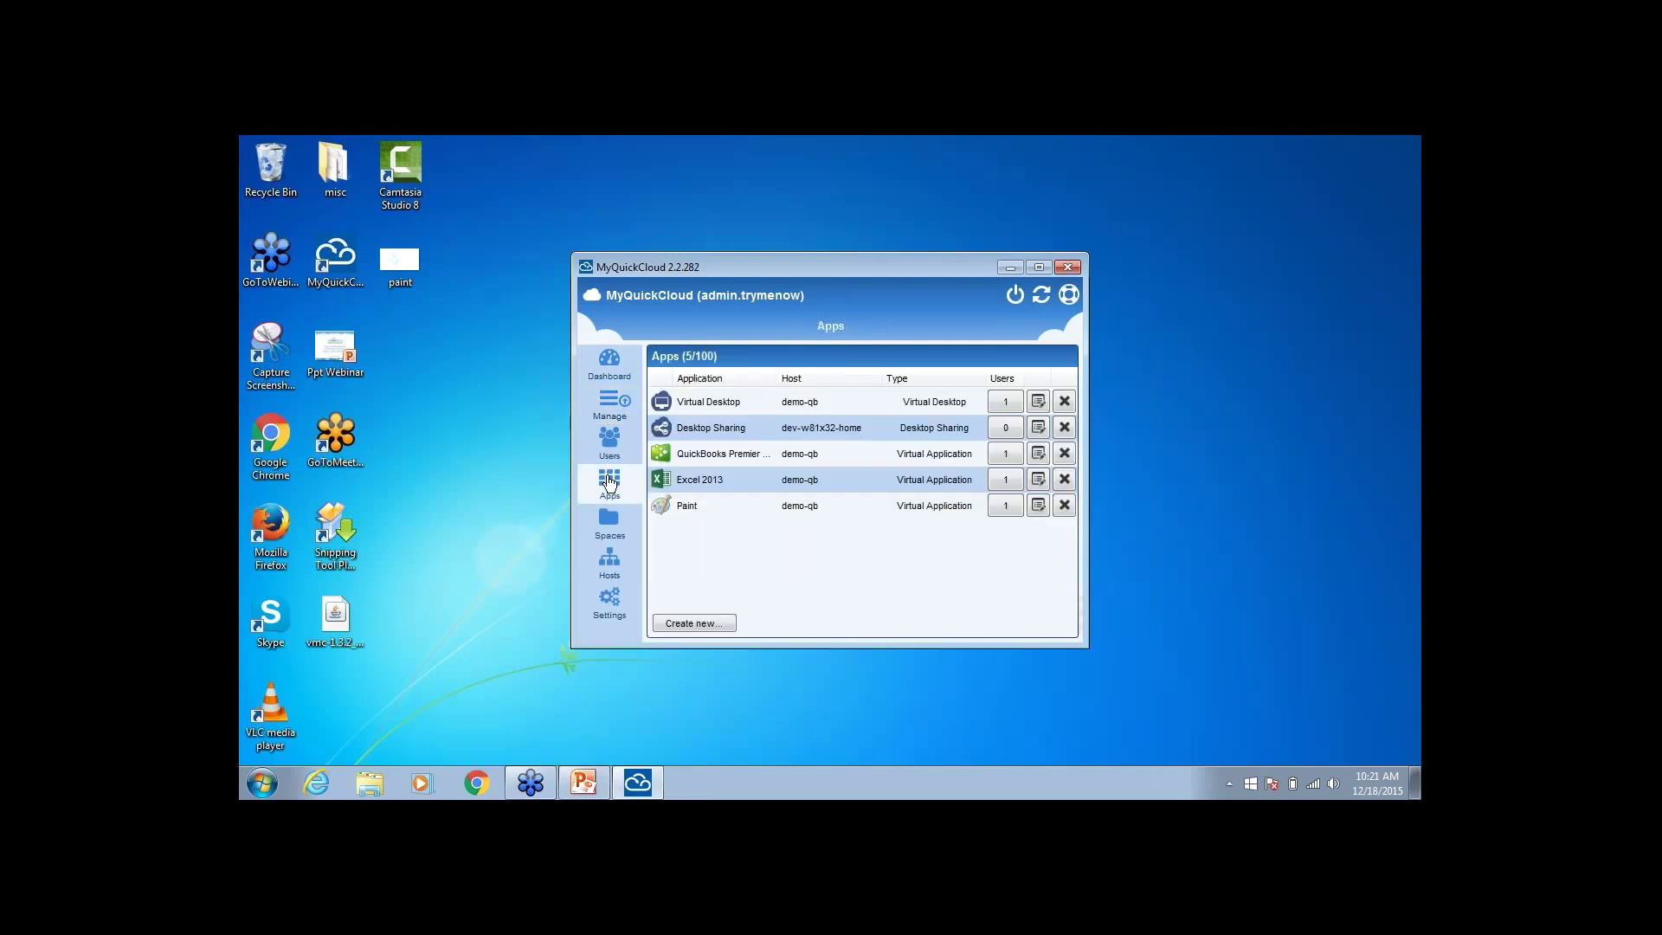
pyautogui.click(693, 623)
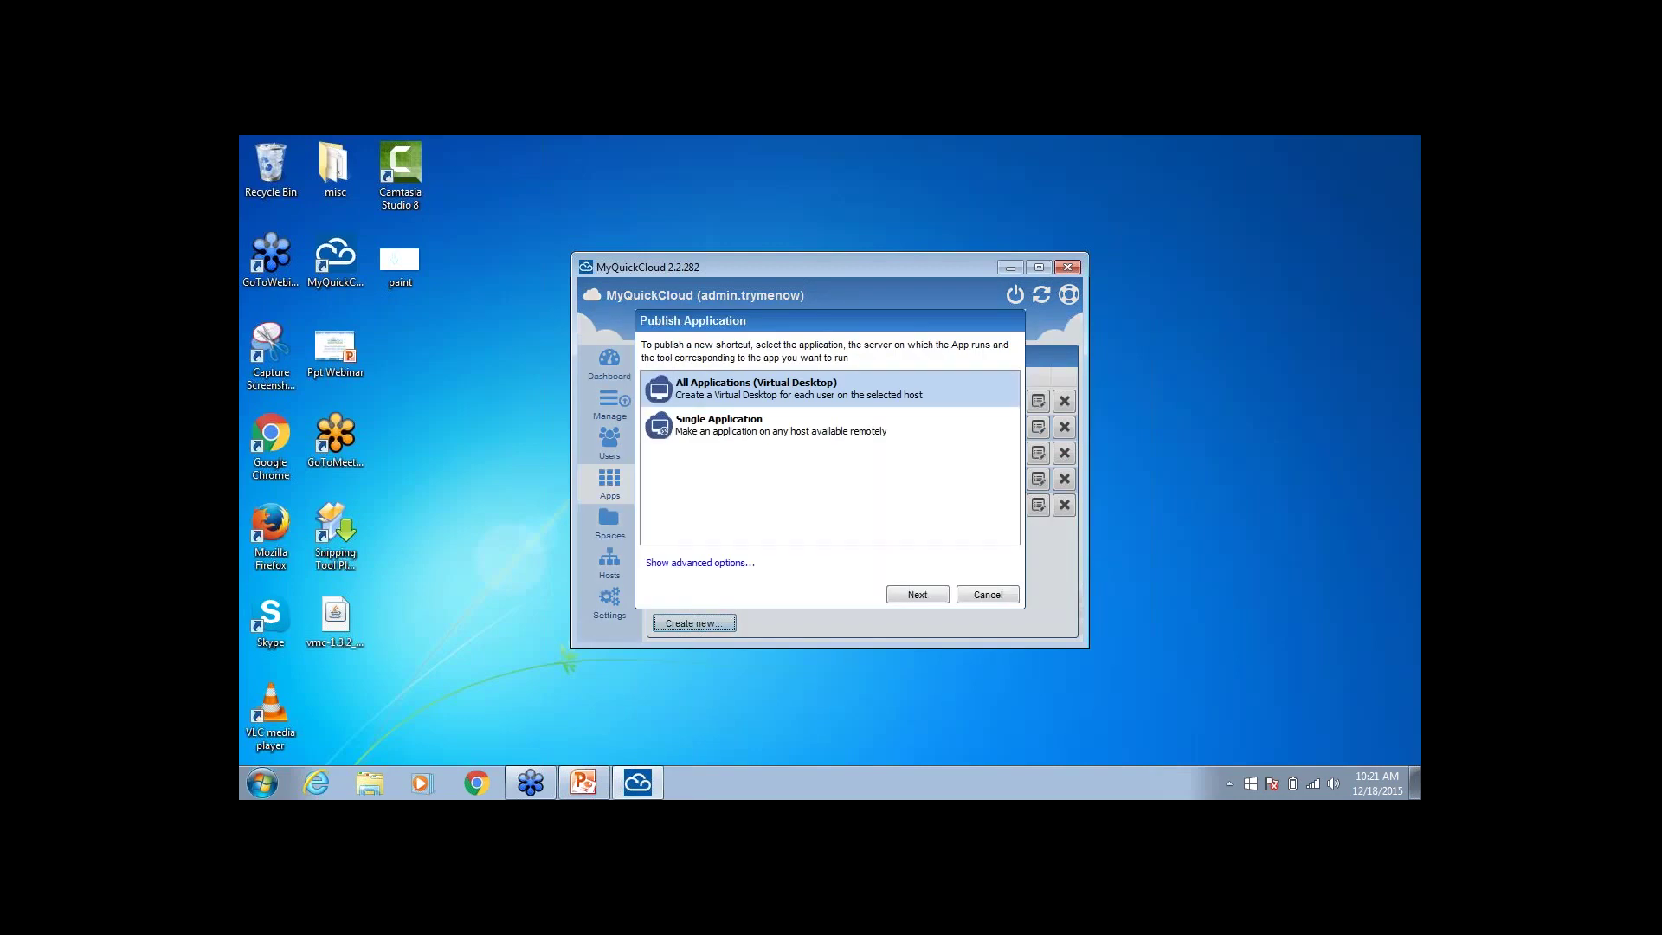
pyautogui.click(716, 430)
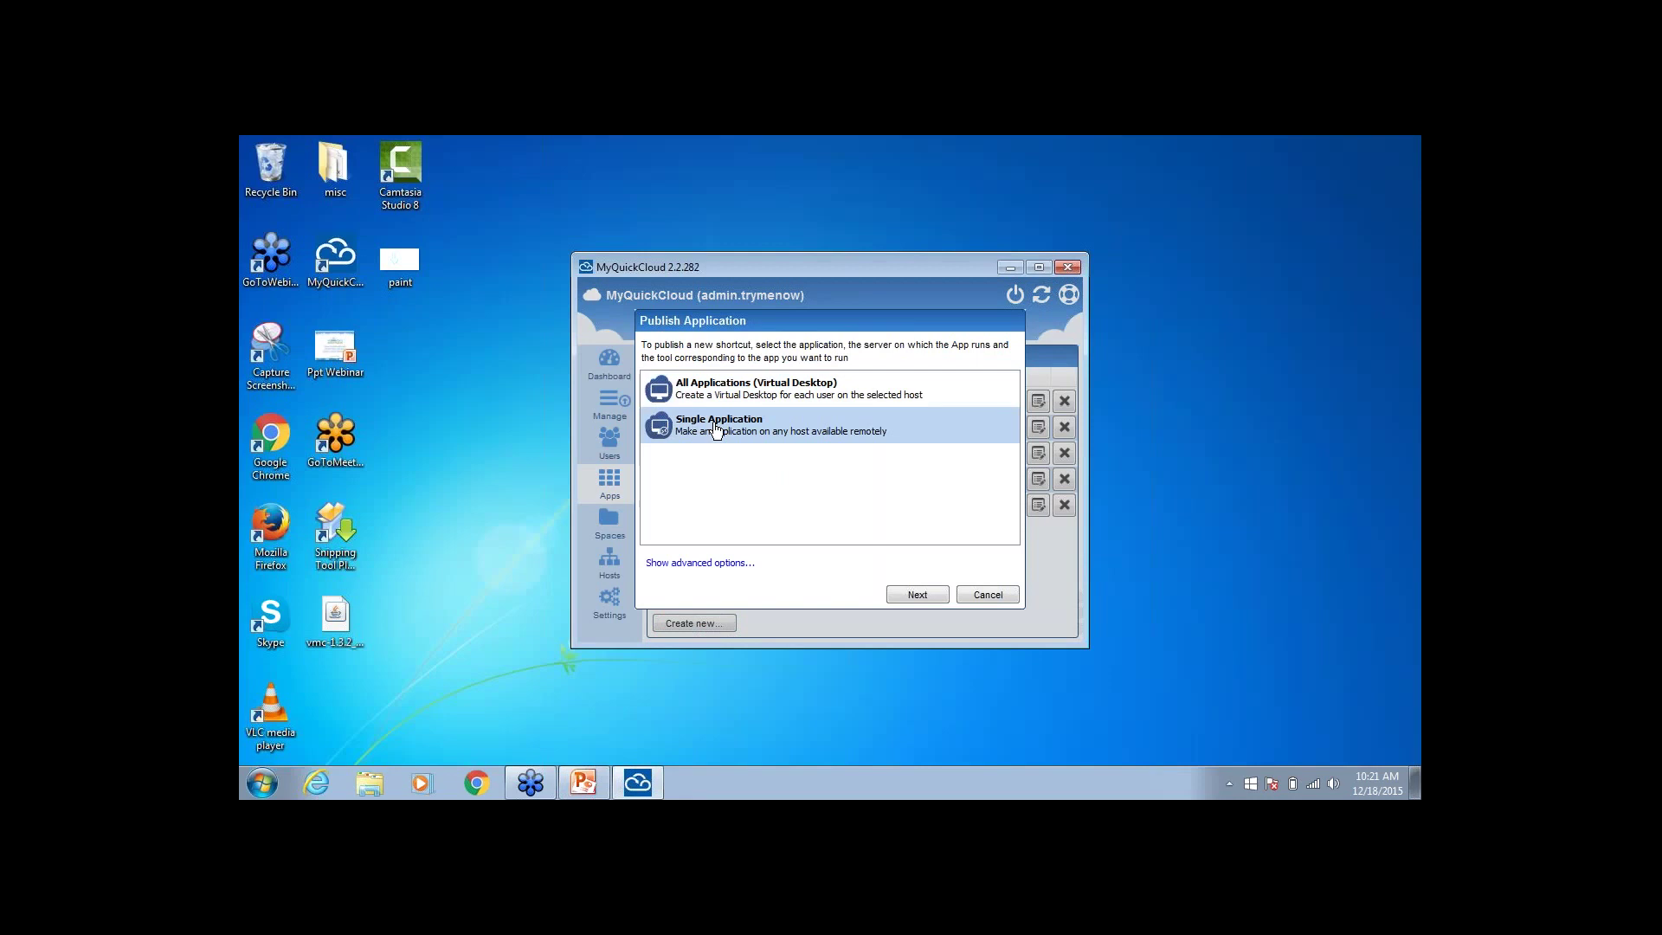
pyautogui.click(919, 594)
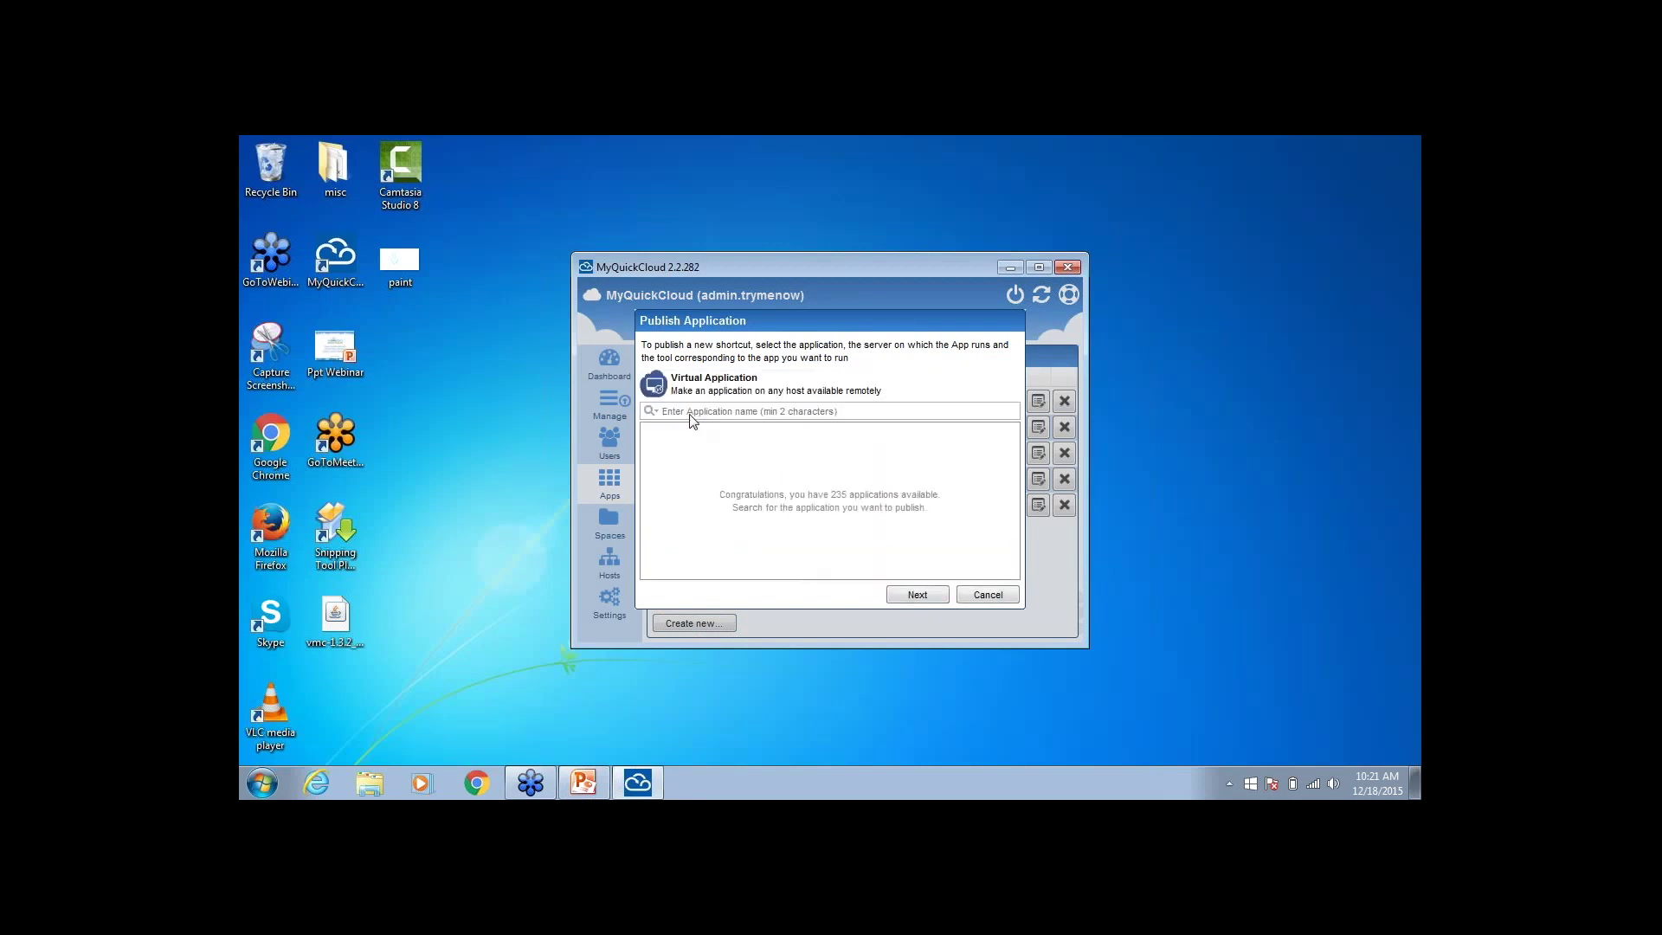
pyautogui.click(663, 410)
pyautogui.write('wordpad')
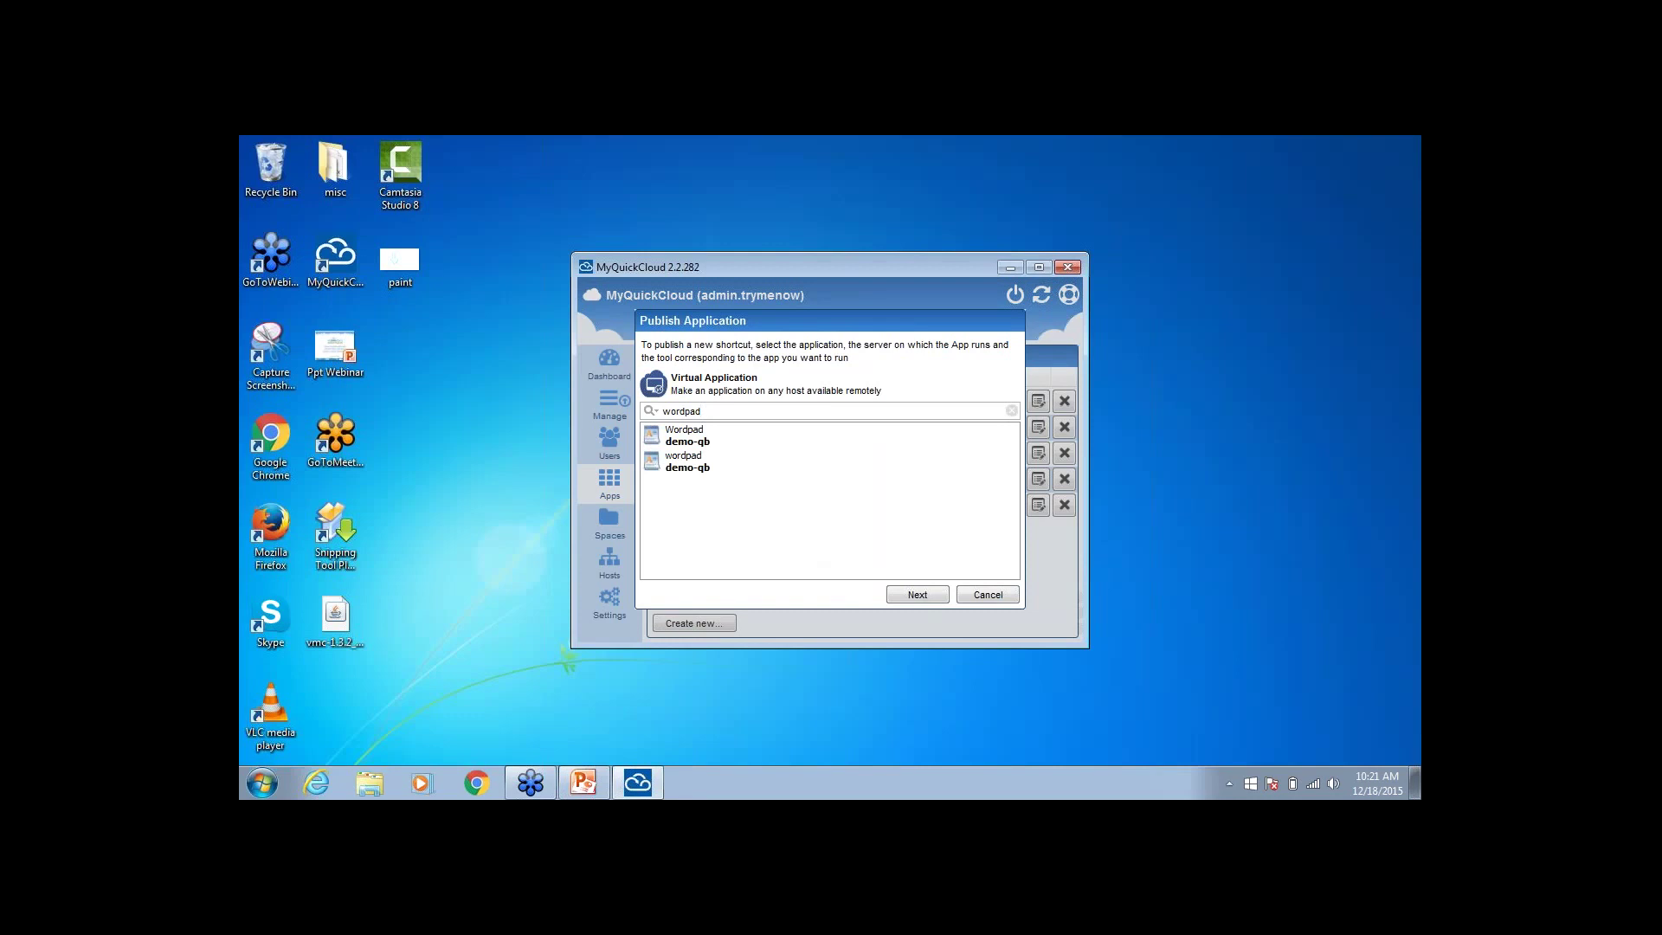
pyautogui.click(684, 435)
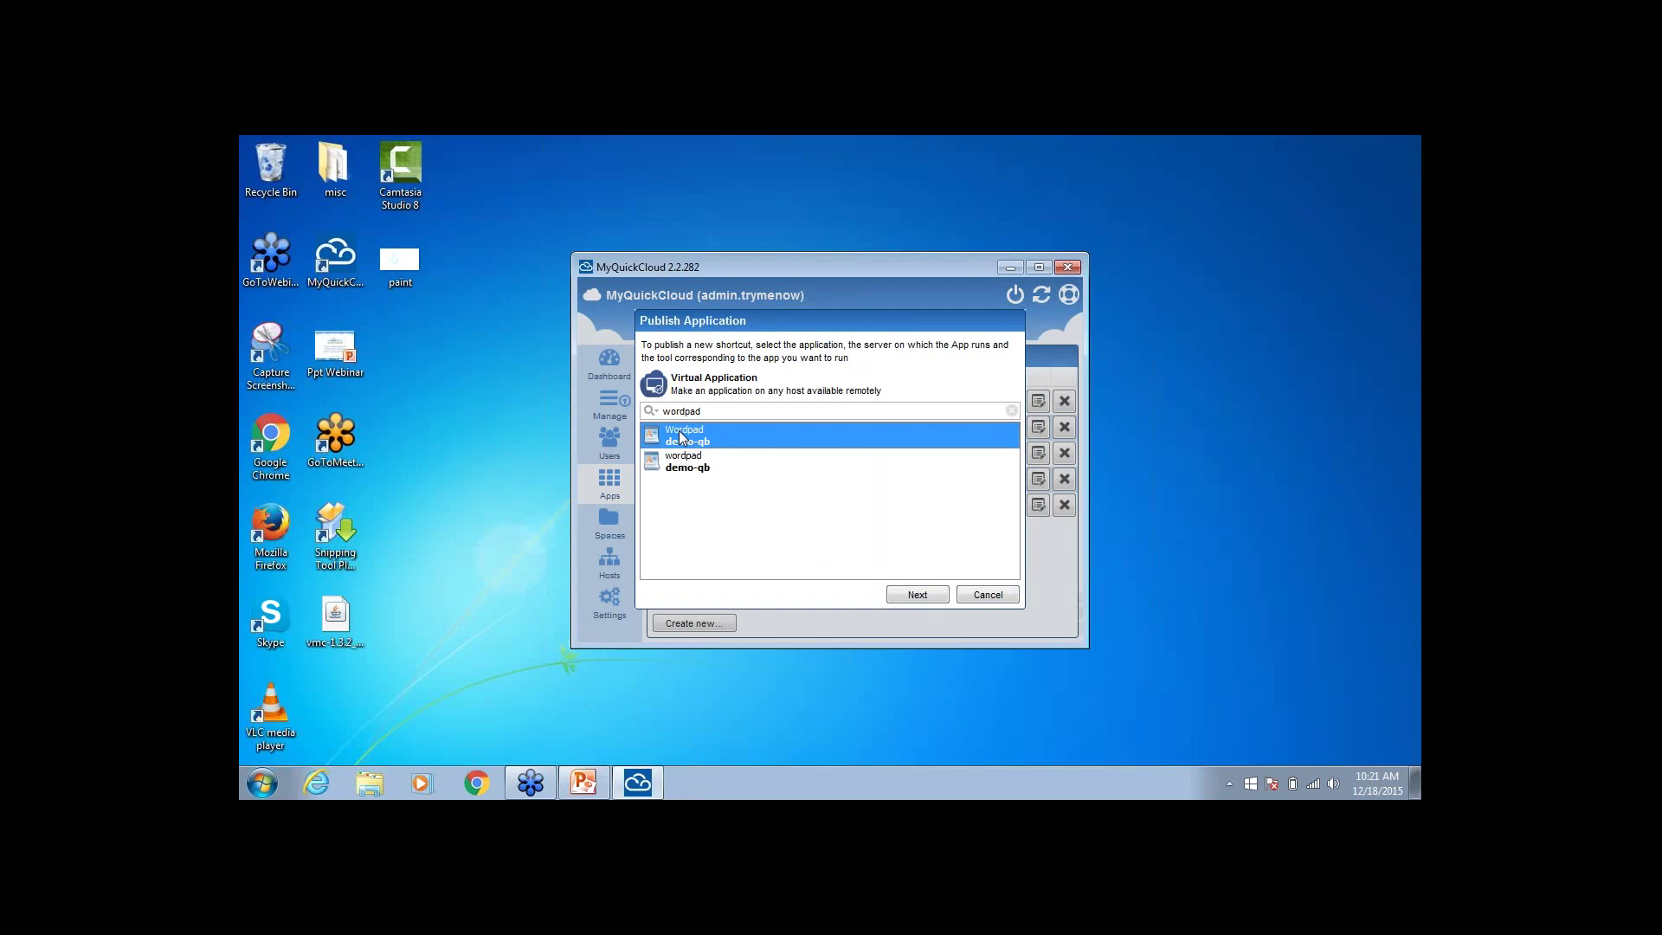
pyautogui.click(917, 595)
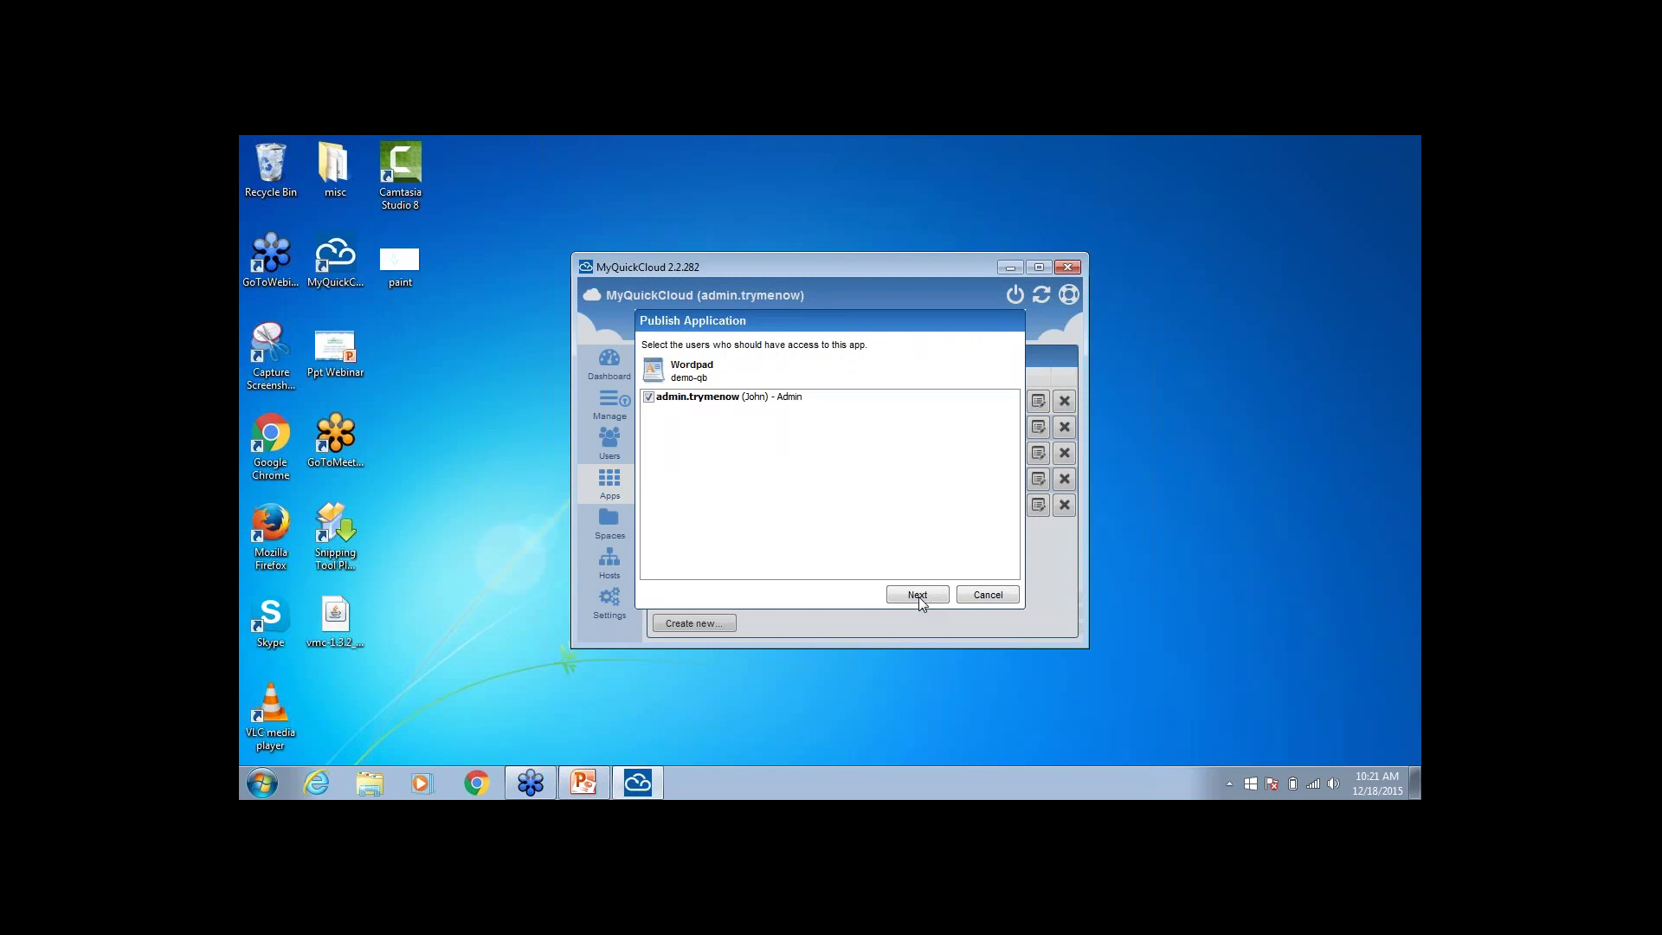
pyautogui.click(918, 596)
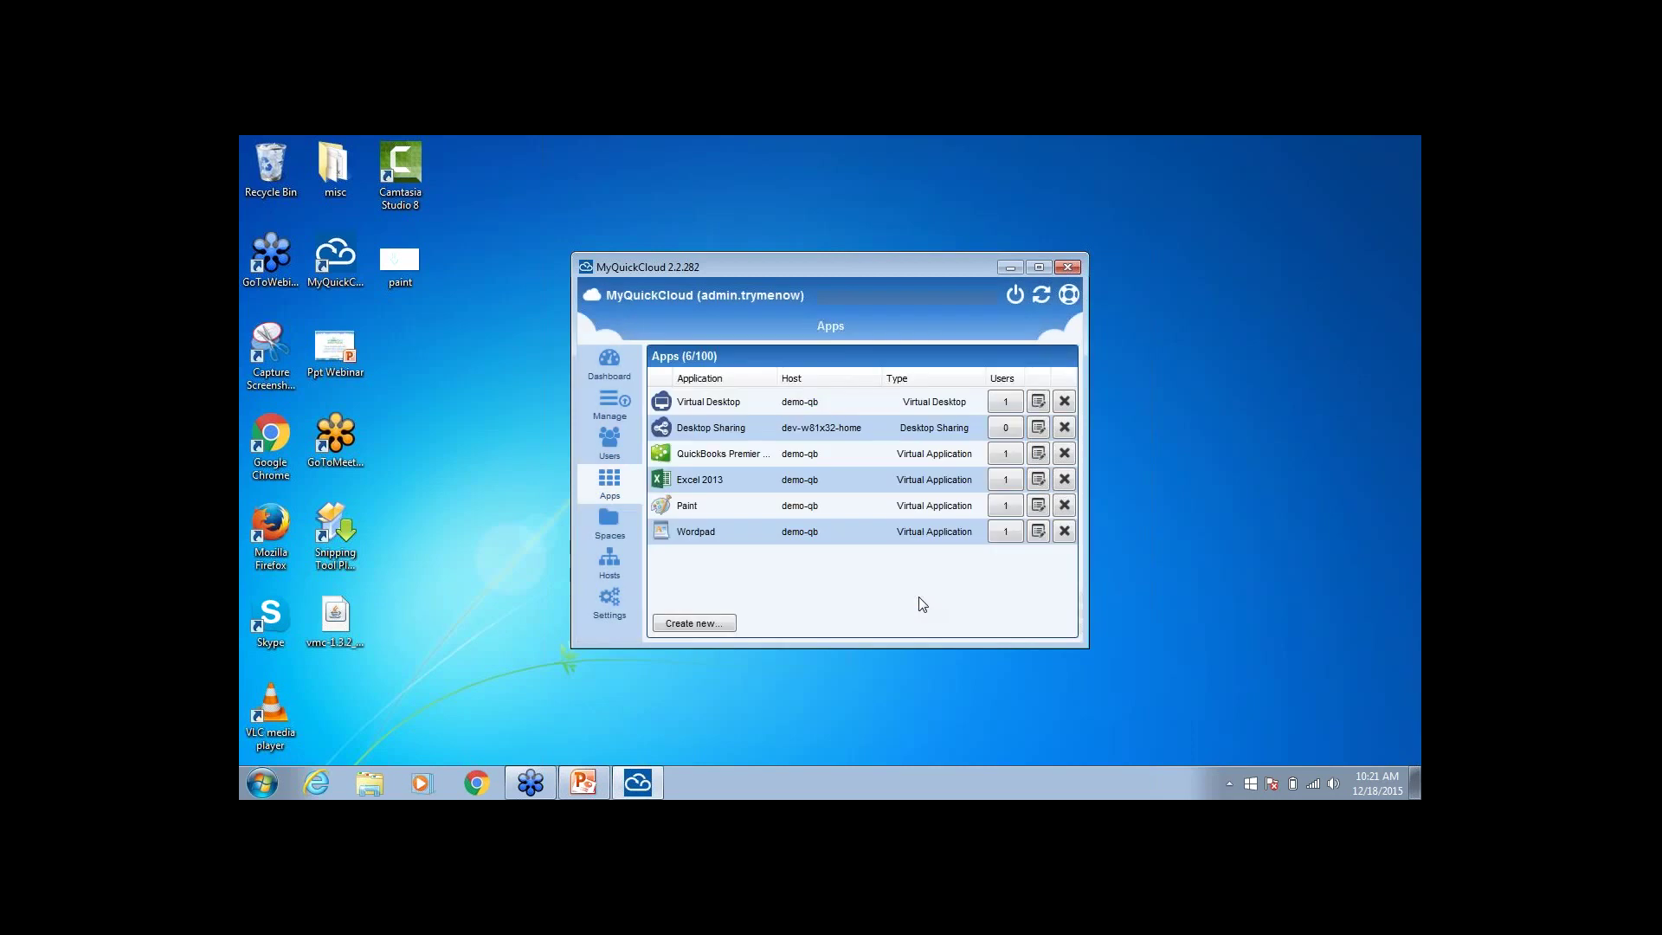
# Launch the newly published WordPad from the Dashboard as a blank document, then close it with Alt+F4
pyautogui.click(611, 368)
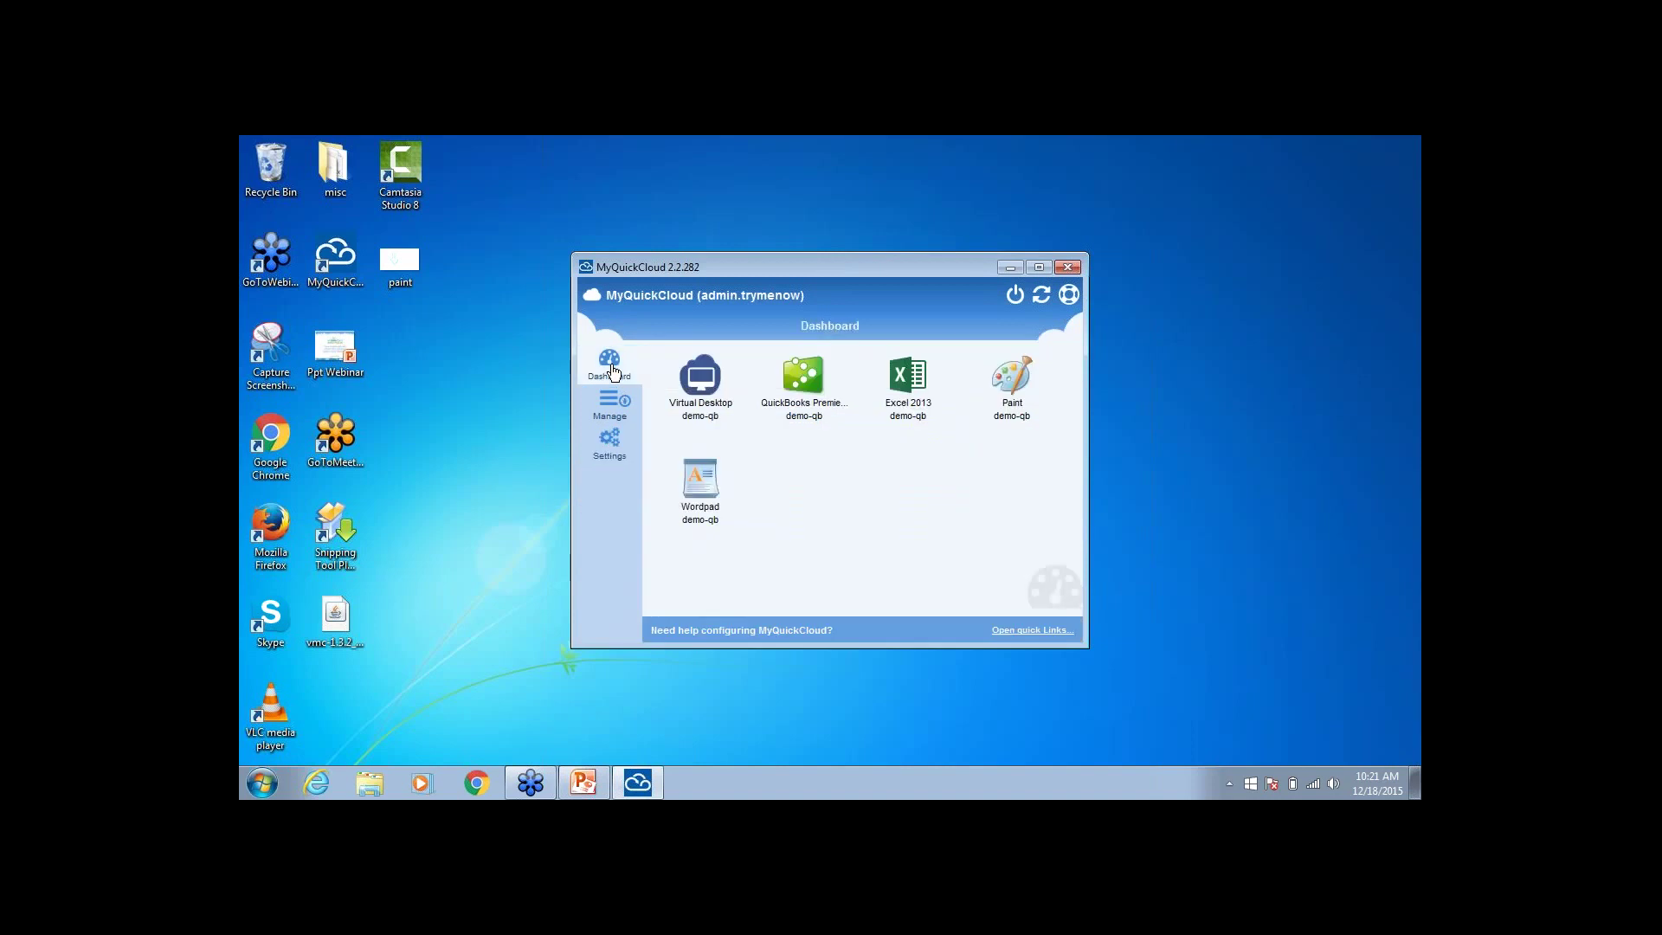
pyautogui.click(708, 486)
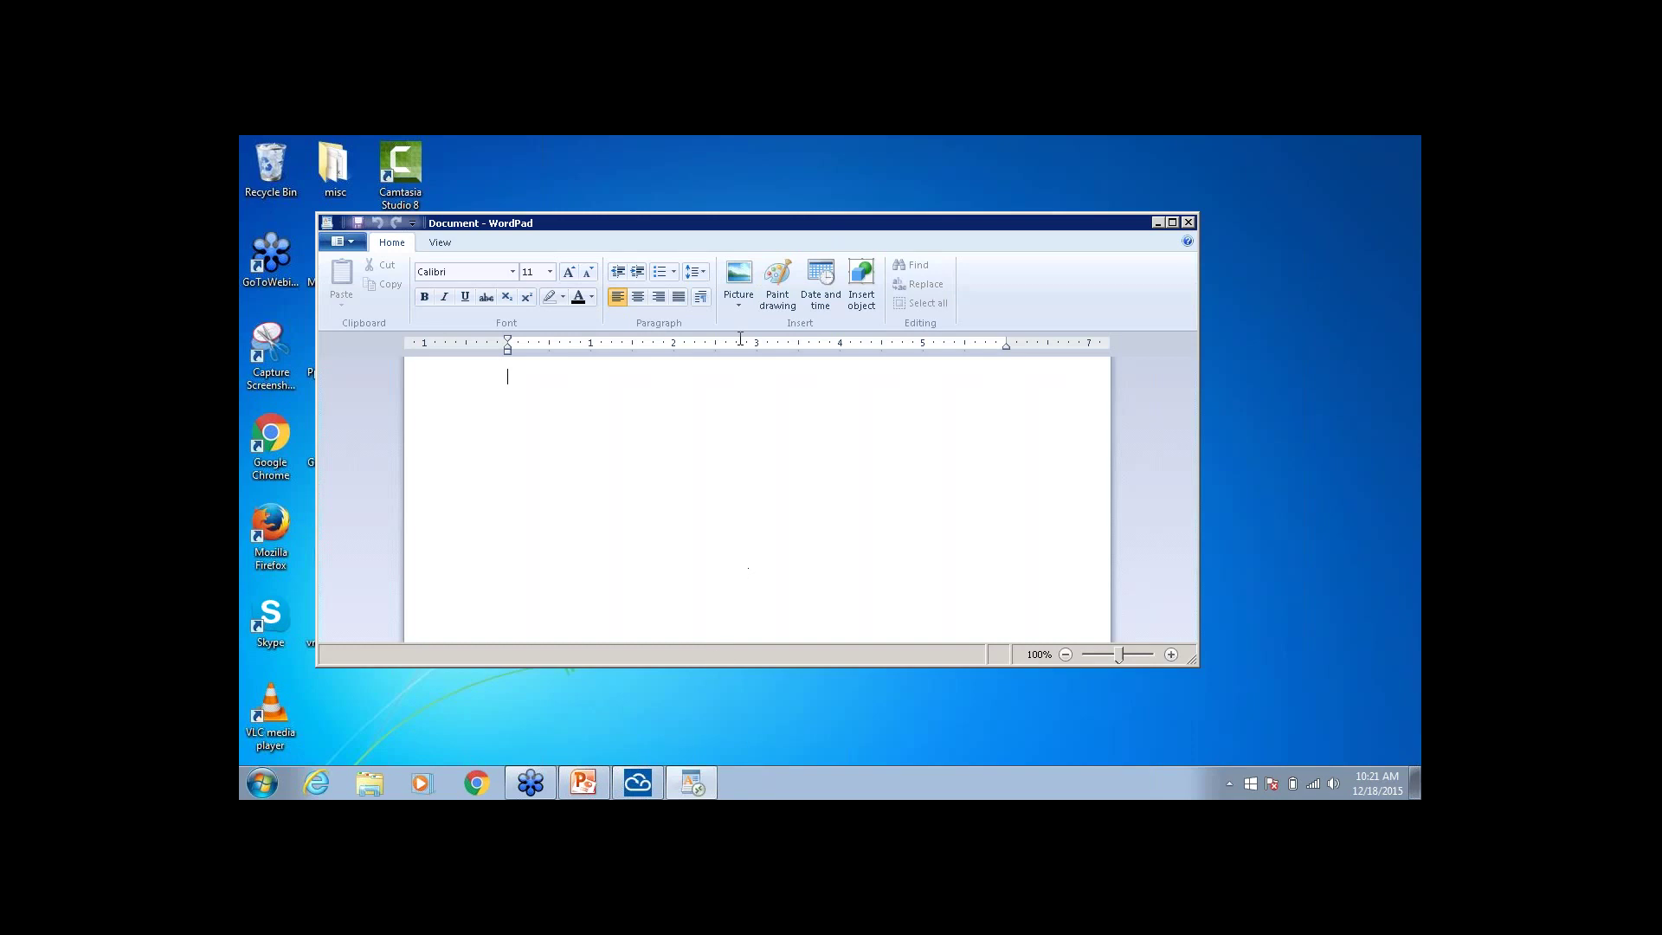
pyautogui.moveTo(823, 220); pyautogui.dragTo(779, 221)
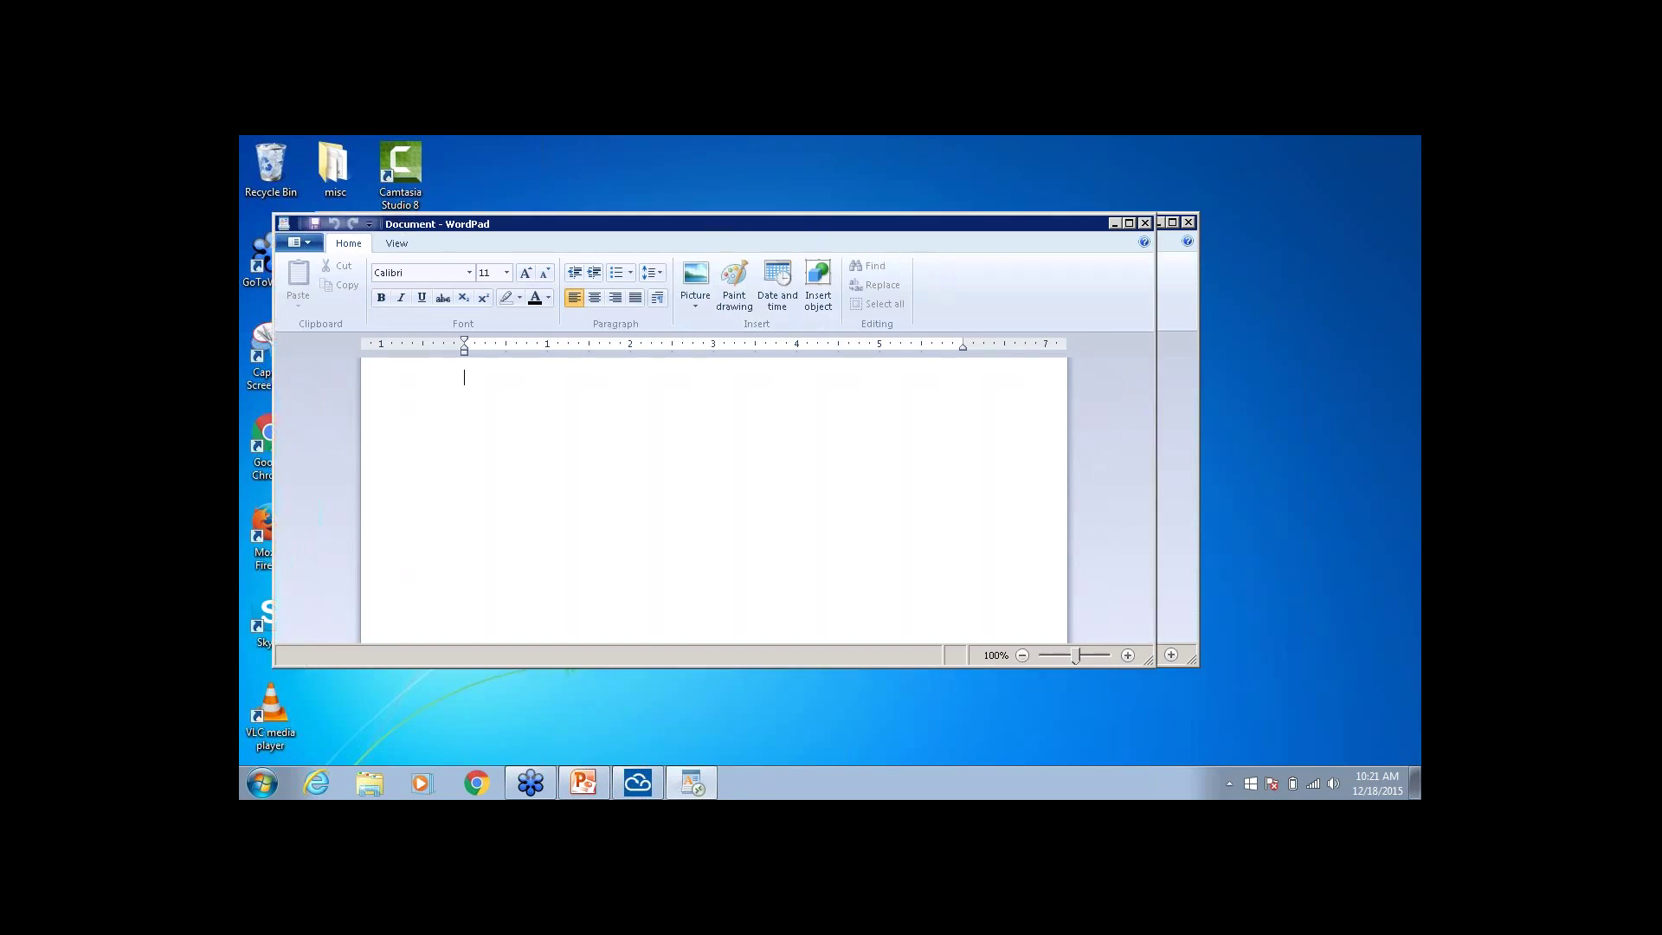
pyautogui.hotkey('alt', 'F4')
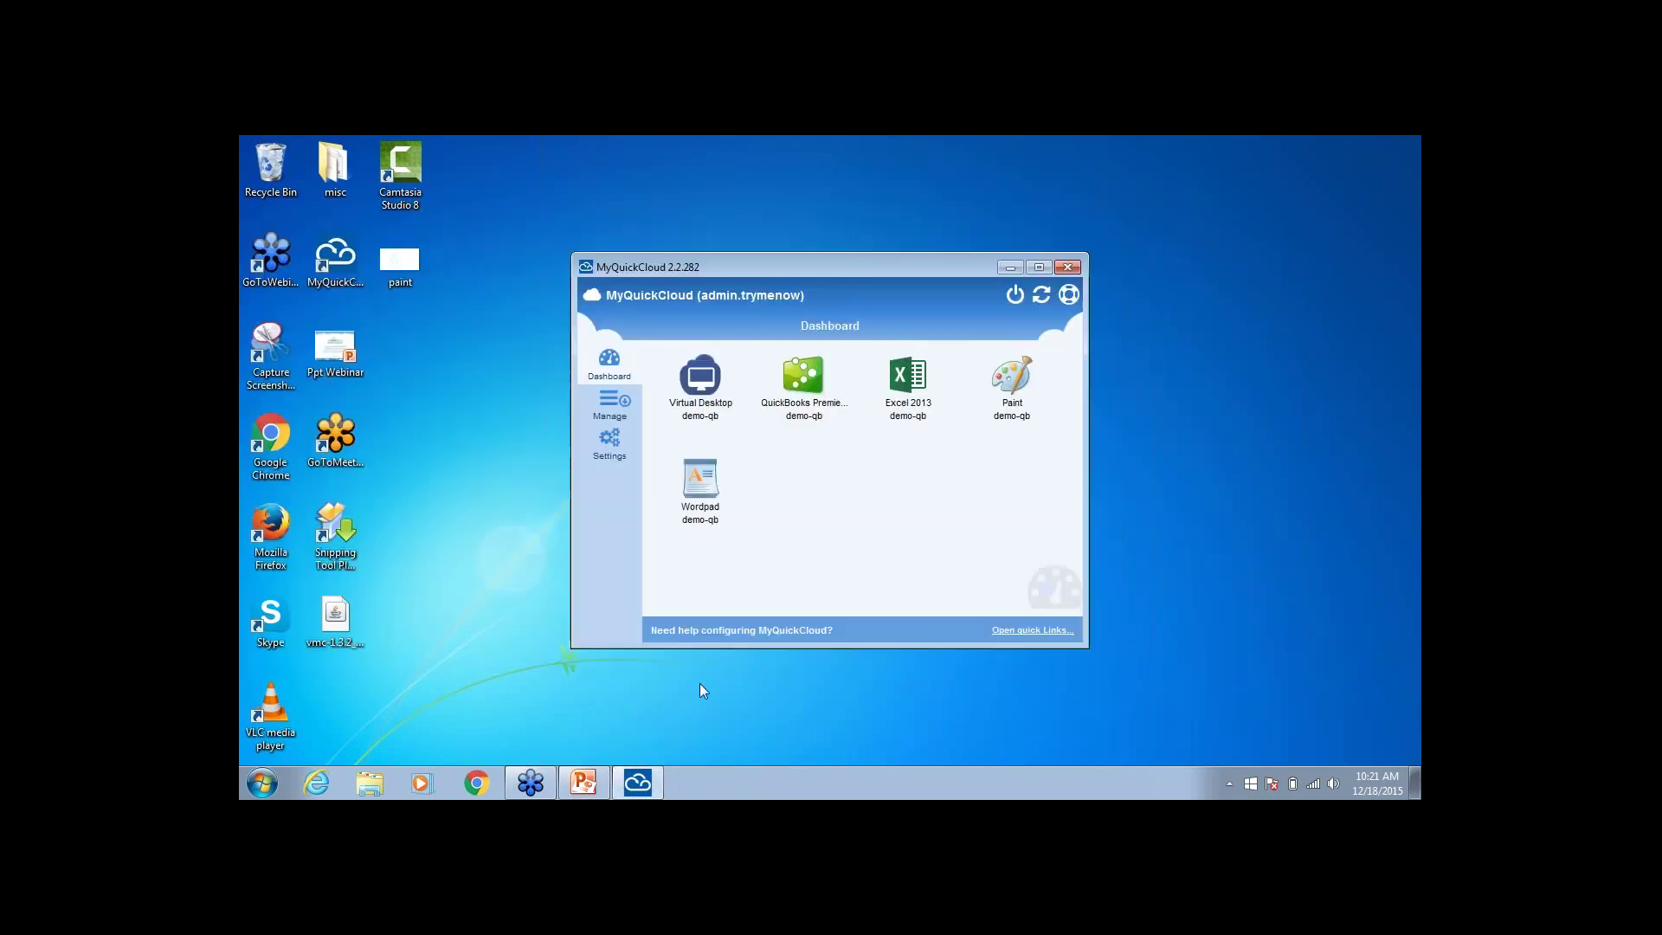
# Launch the published Paint app and draw a few pencil strokes on the blank canvas
pyautogui.click(1012, 379)
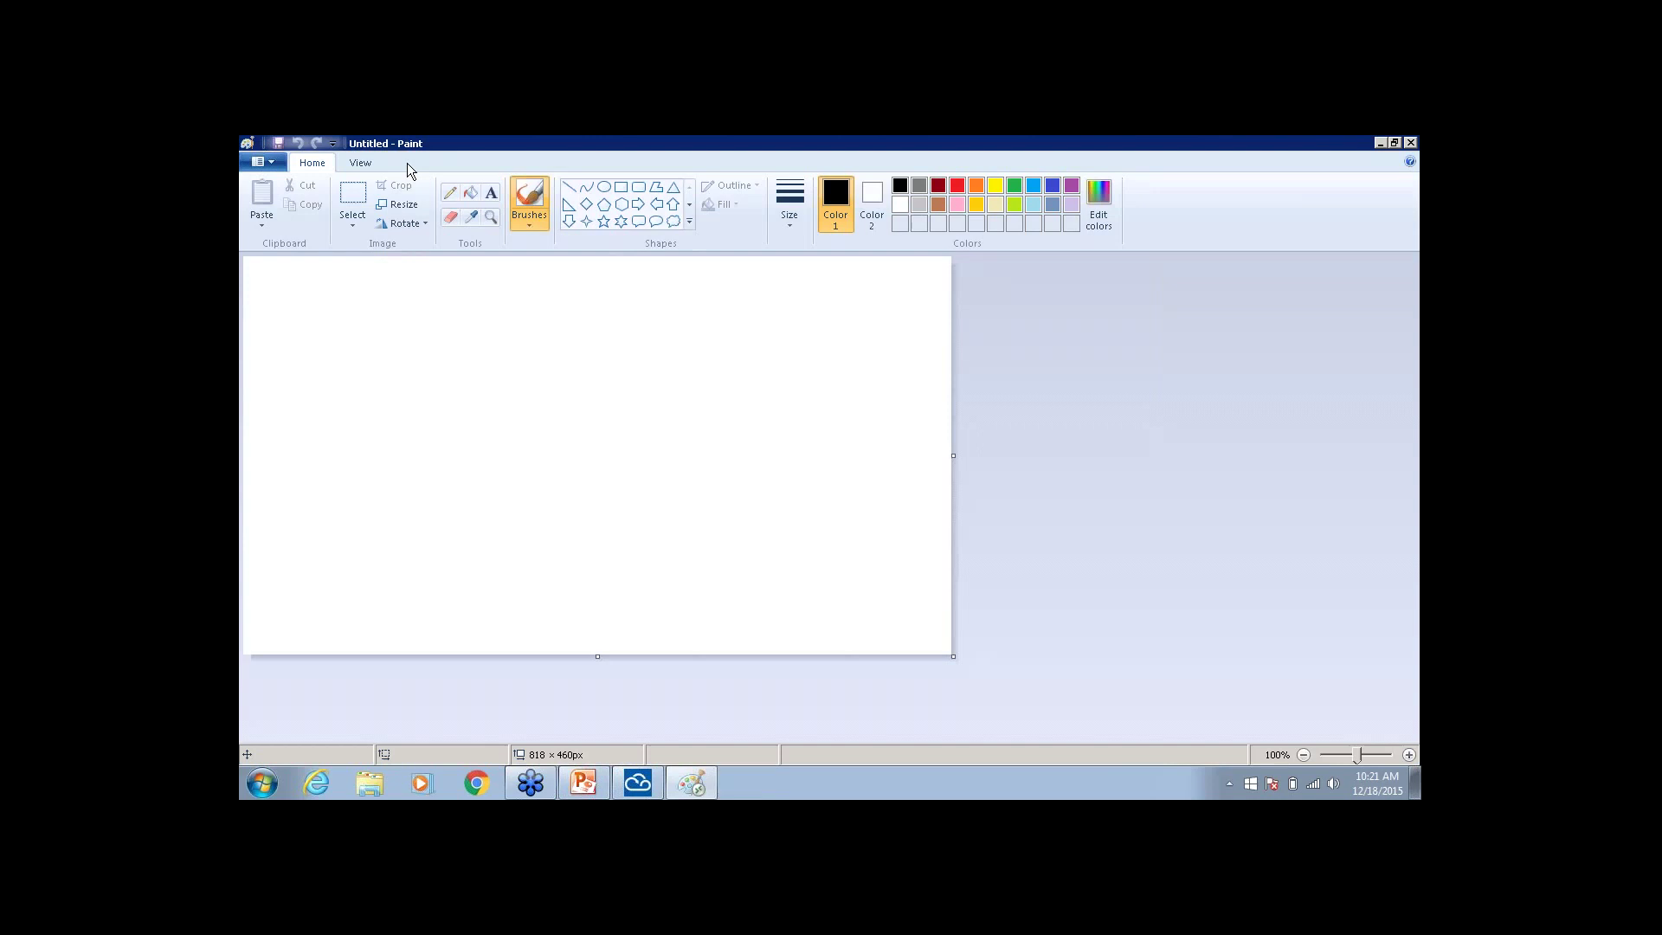
pyautogui.click(450, 192)
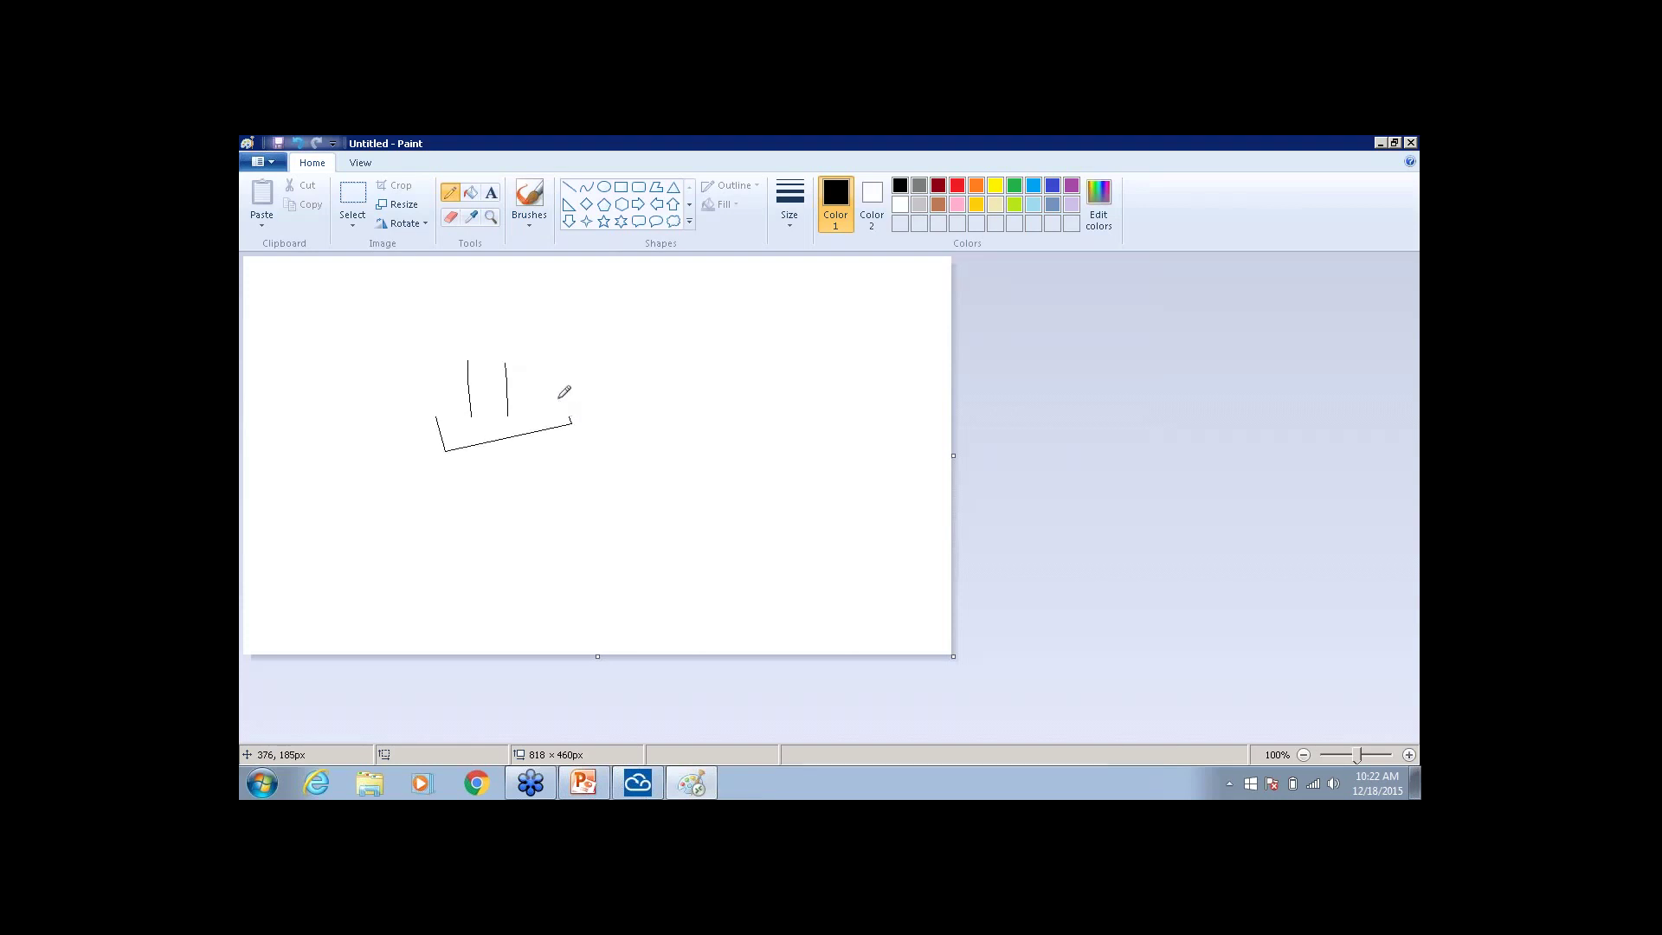
pyautogui.moveTo(569, 385); pyautogui.dragTo(548, 369)
pyautogui.moveTo(452, 332); pyautogui.dragTo(544, 338)
# Save the drawing to the Desktop under the file name 'paint'
pyautogui.click(278, 143)
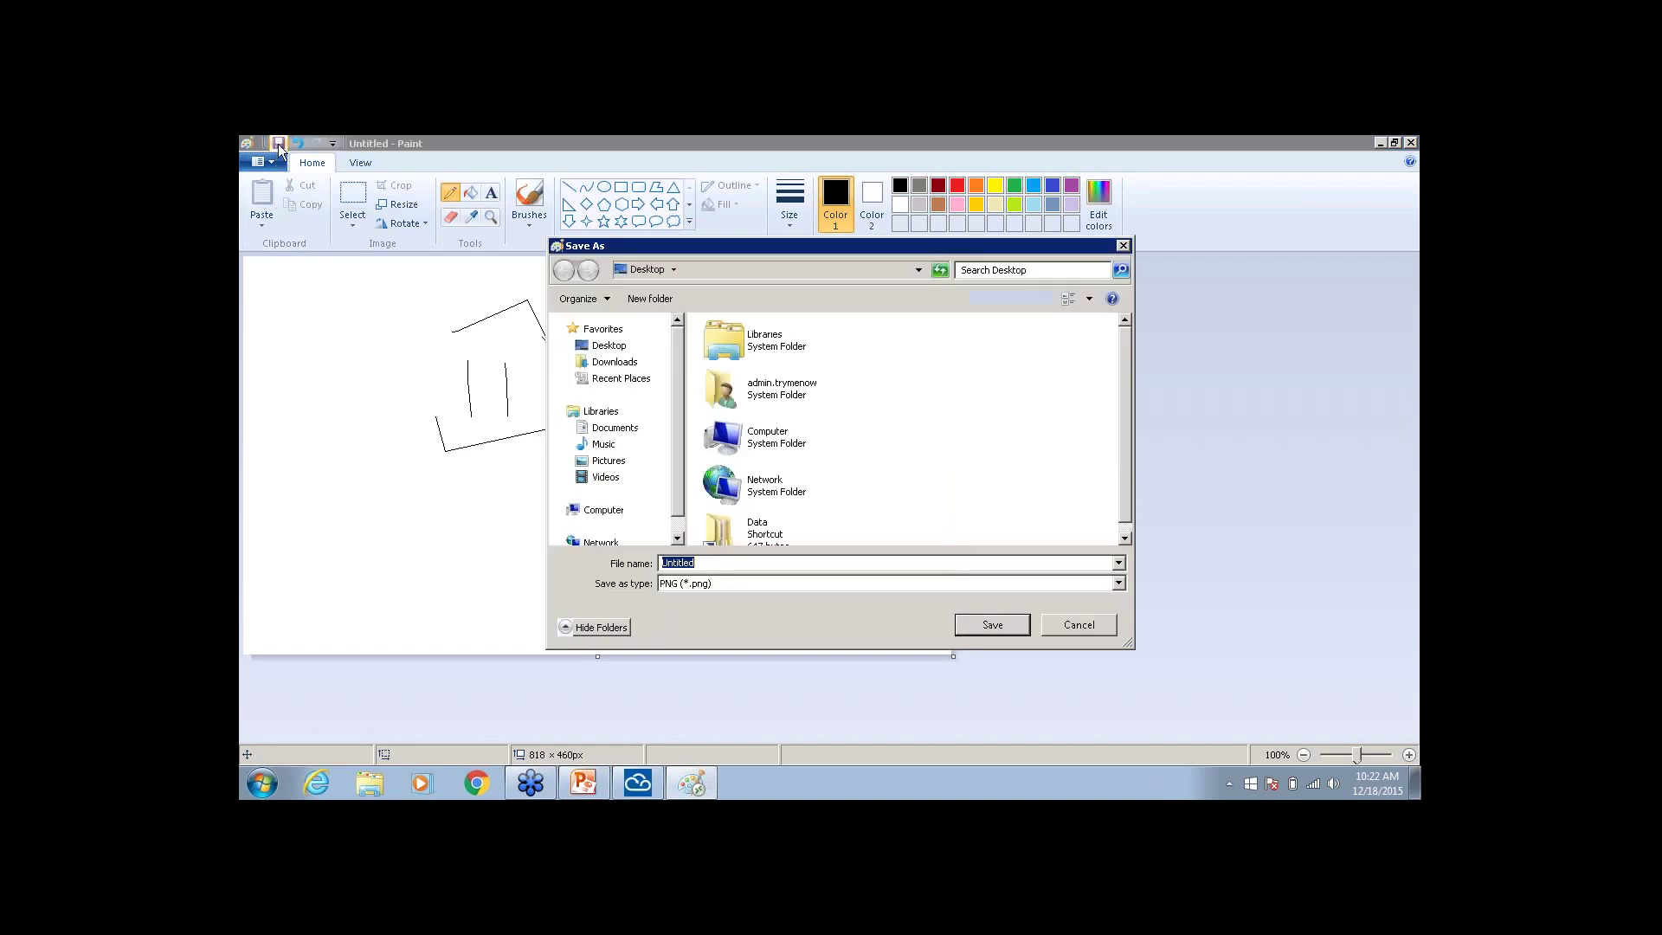
pyautogui.click(714, 563)
pyautogui.hotkey('ctrl', 'a')
pyautogui.write('paint')
pyautogui.click(981, 625)
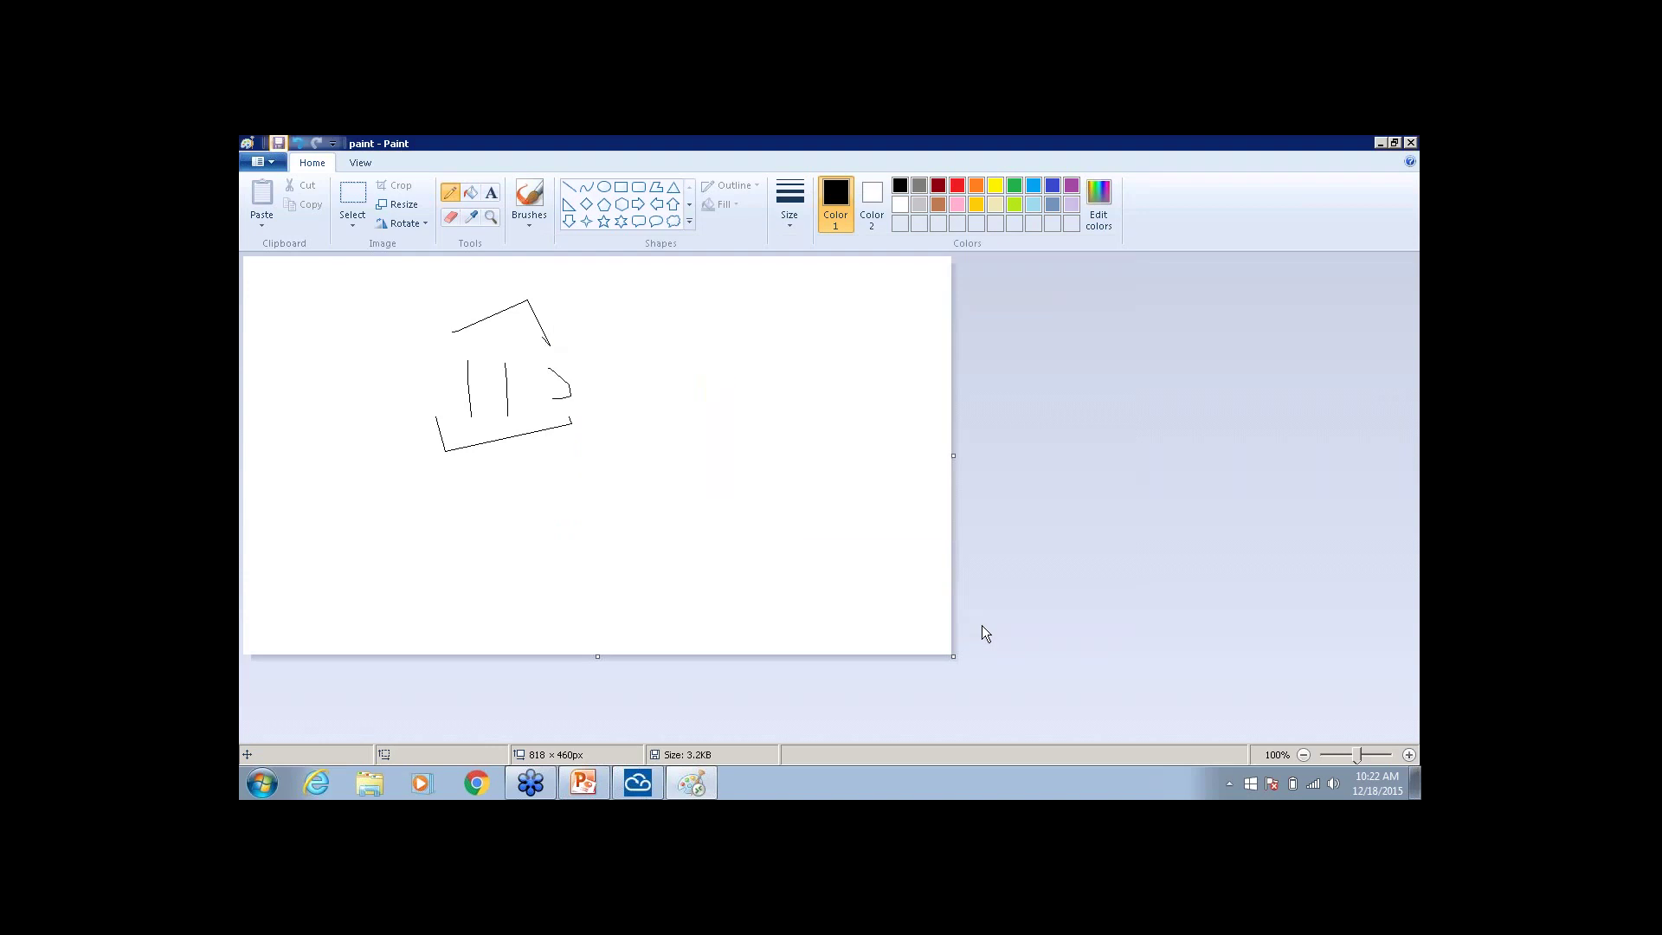
# Close Paint, connect to the Virtual Desktop, and open the saved paint picture in Photo Viewer
pyautogui.click(1408, 143)
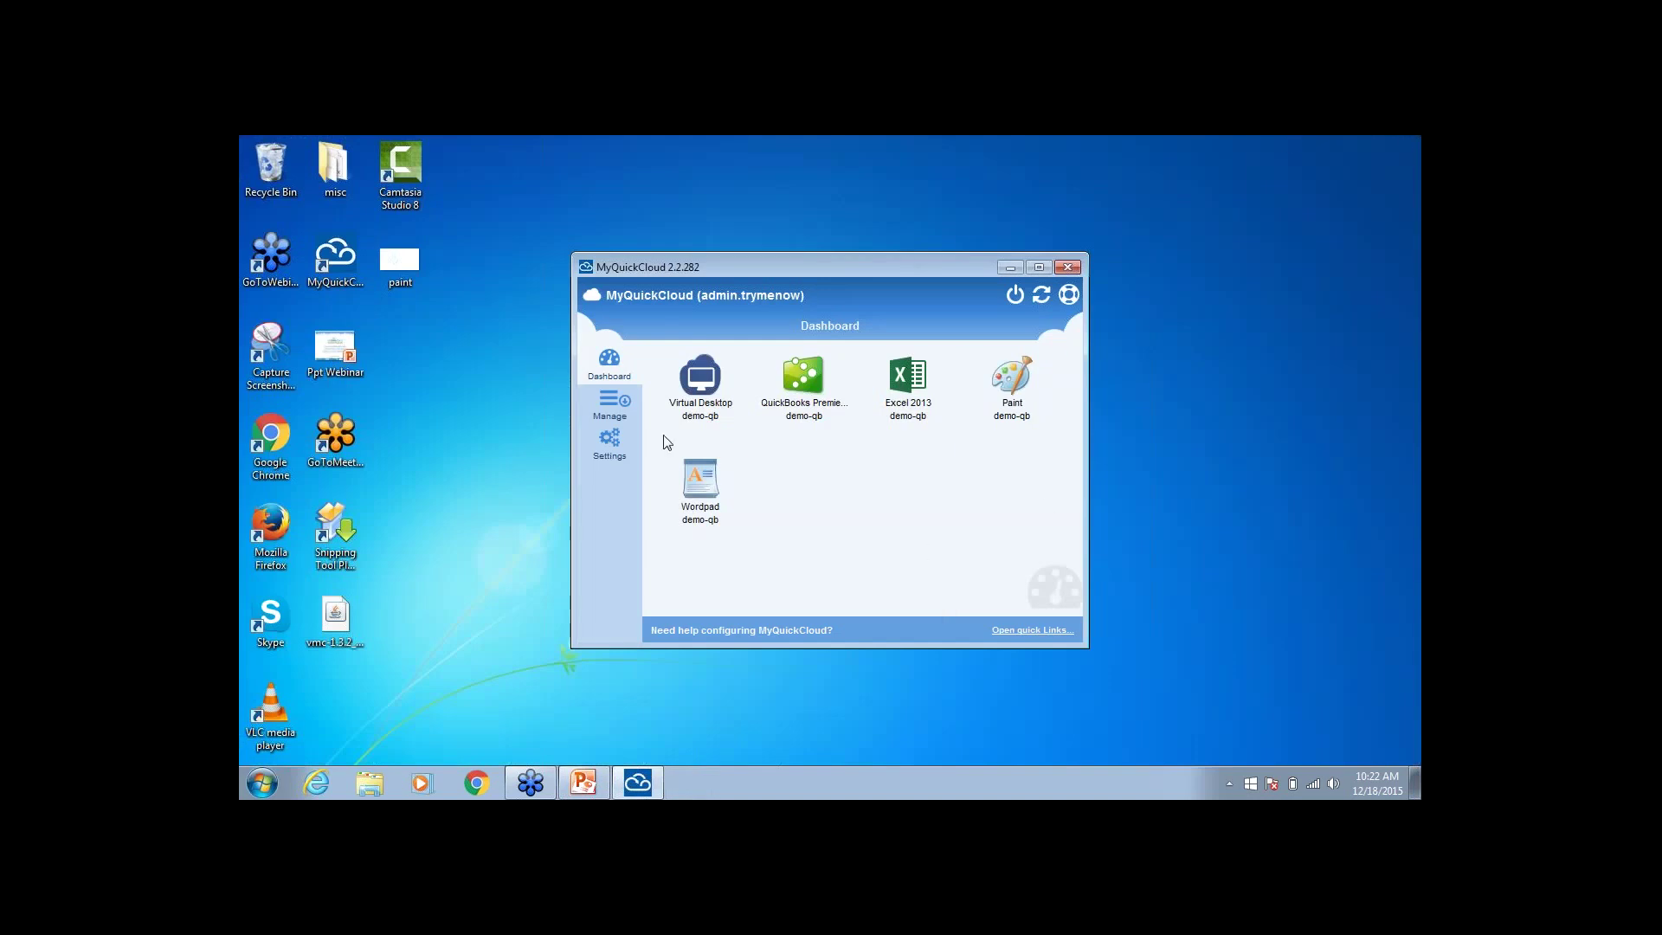
pyautogui.click(708, 391)
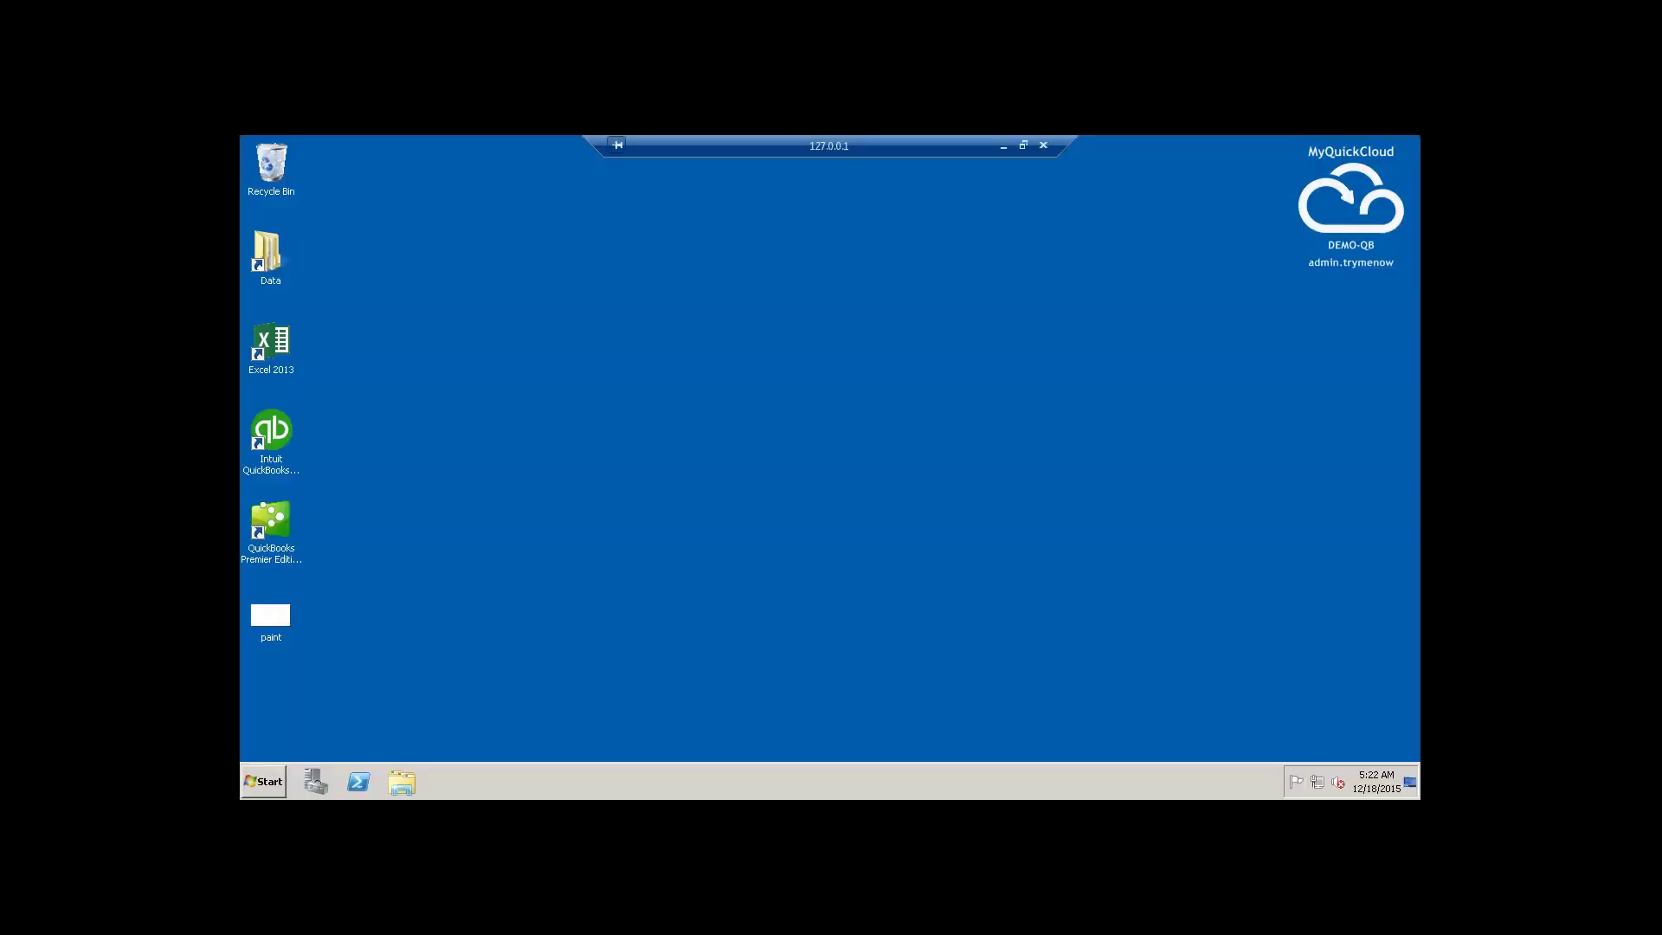
pyautogui.doubleClick(269, 616)
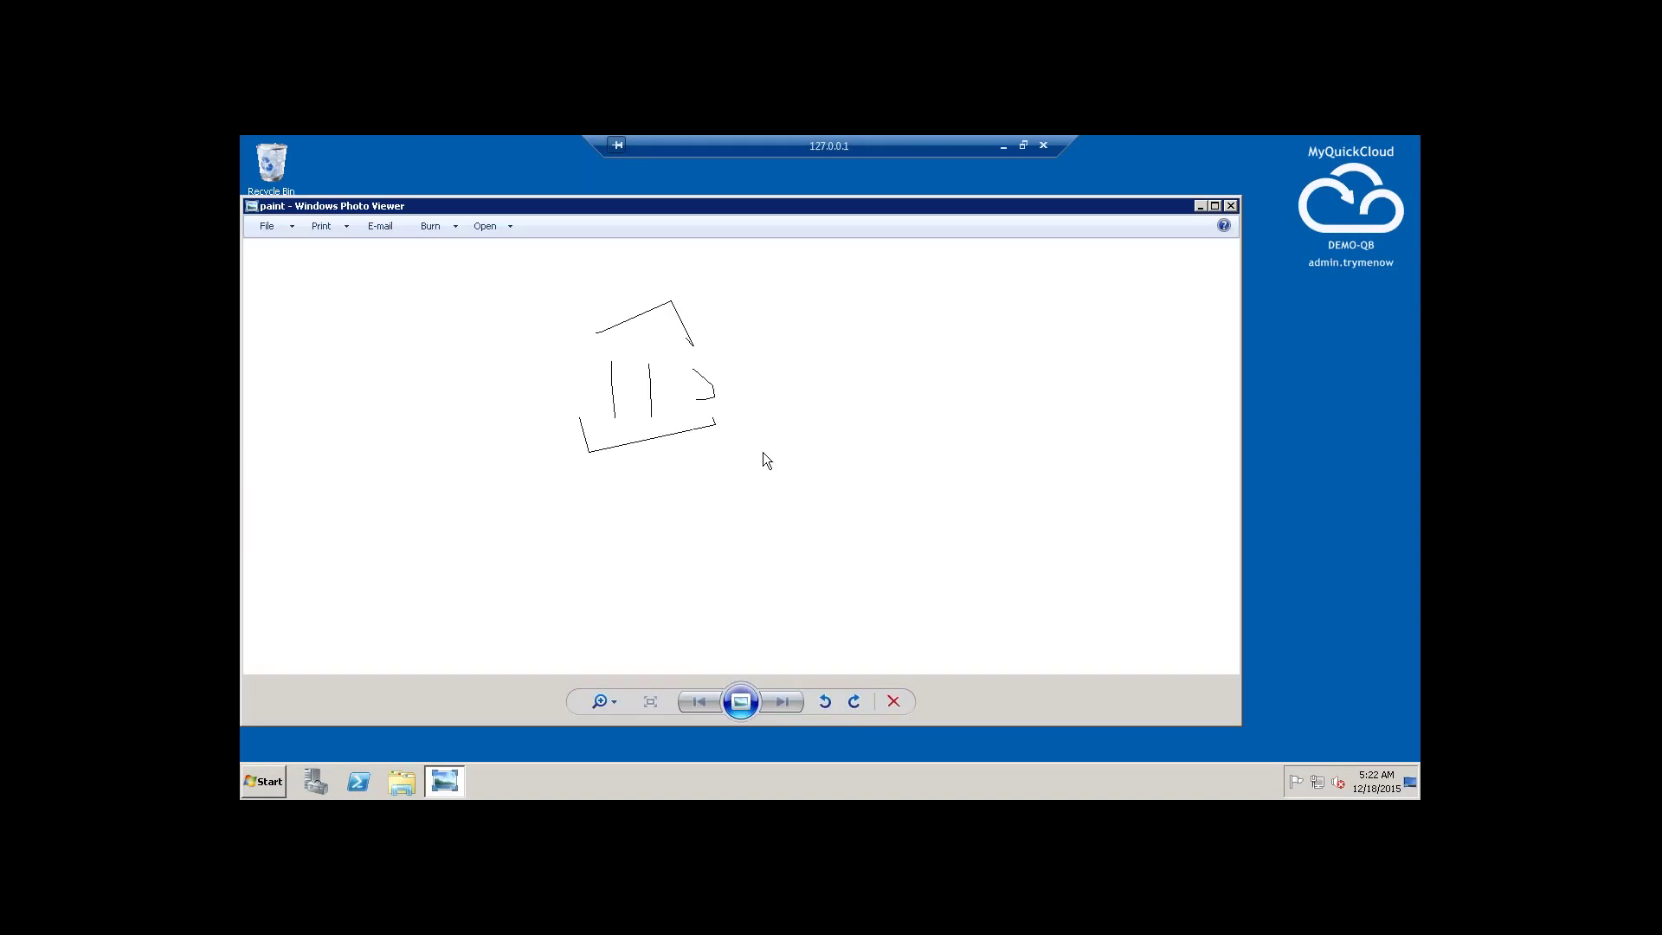
pyautogui.moveTo(1014, 208); pyautogui.dragTo(896, 213)
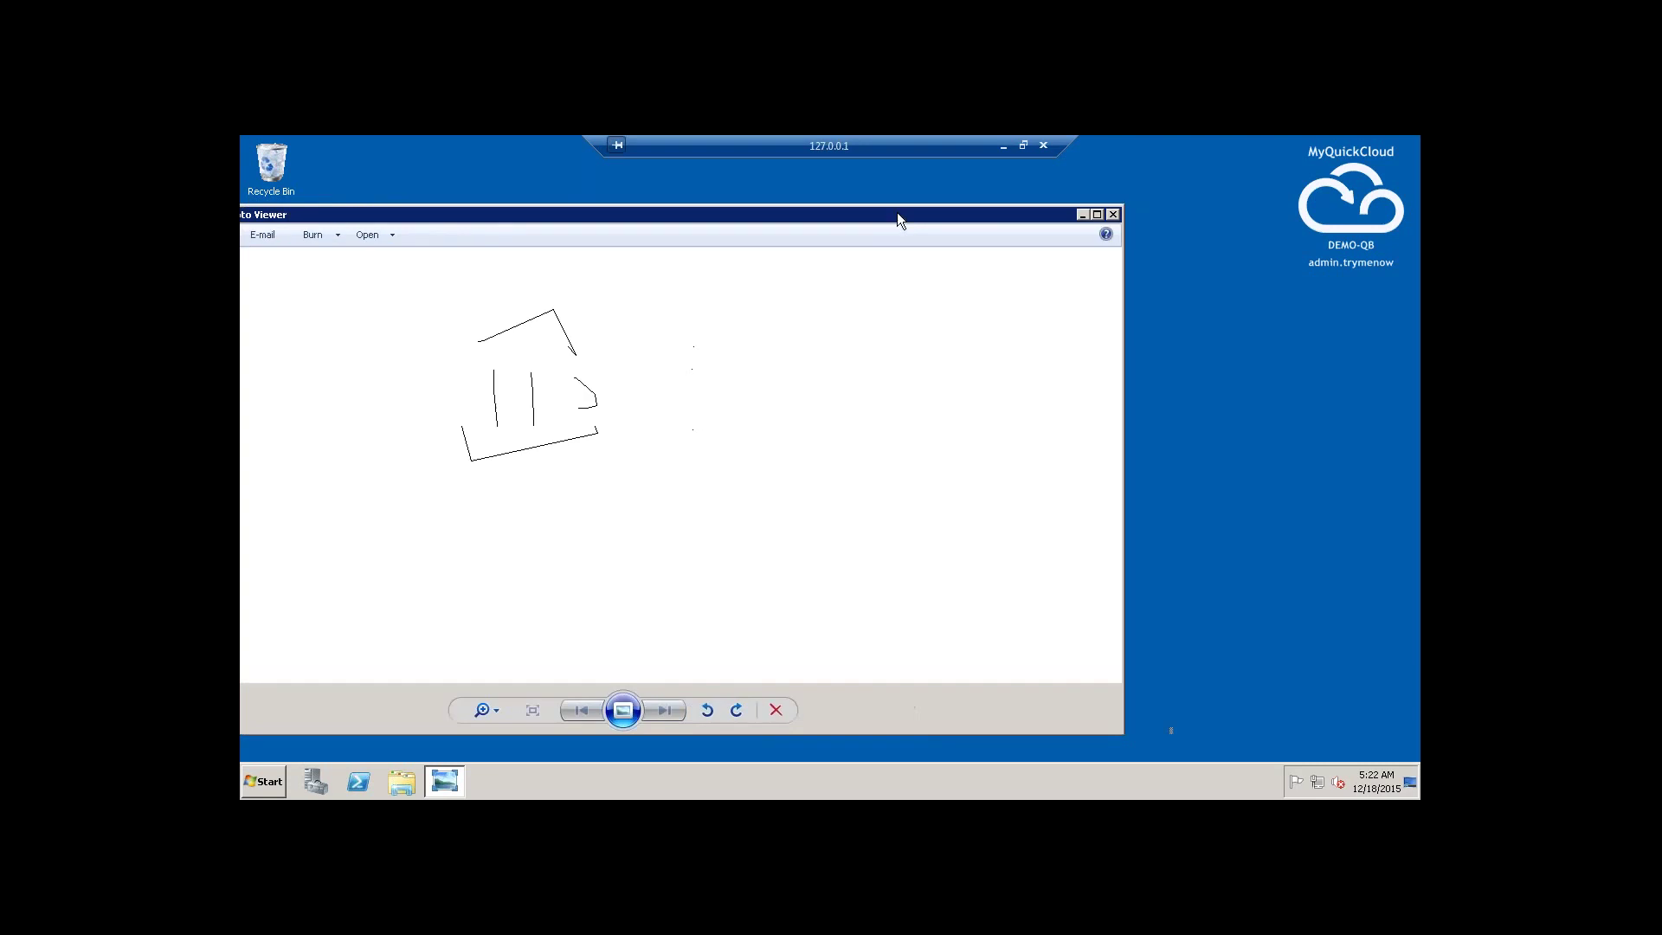
# Close Photo Viewer and copy the paint file from the remote desktop
pyautogui.click(1113, 215)
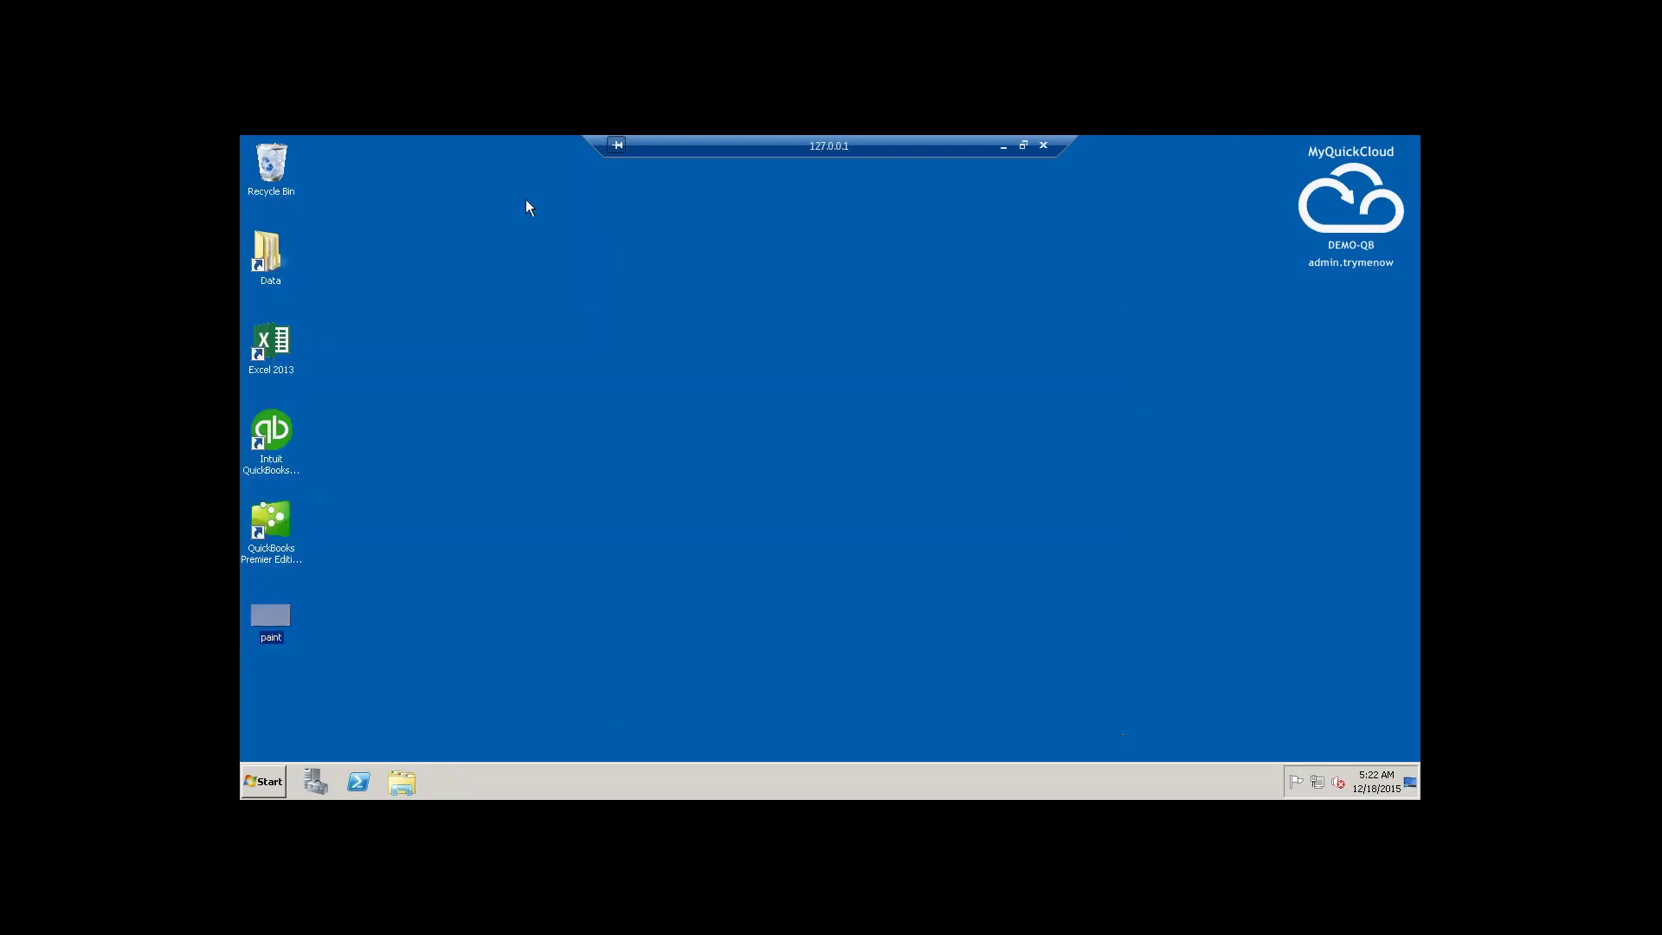
pyautogui.rightClick(265, 604)
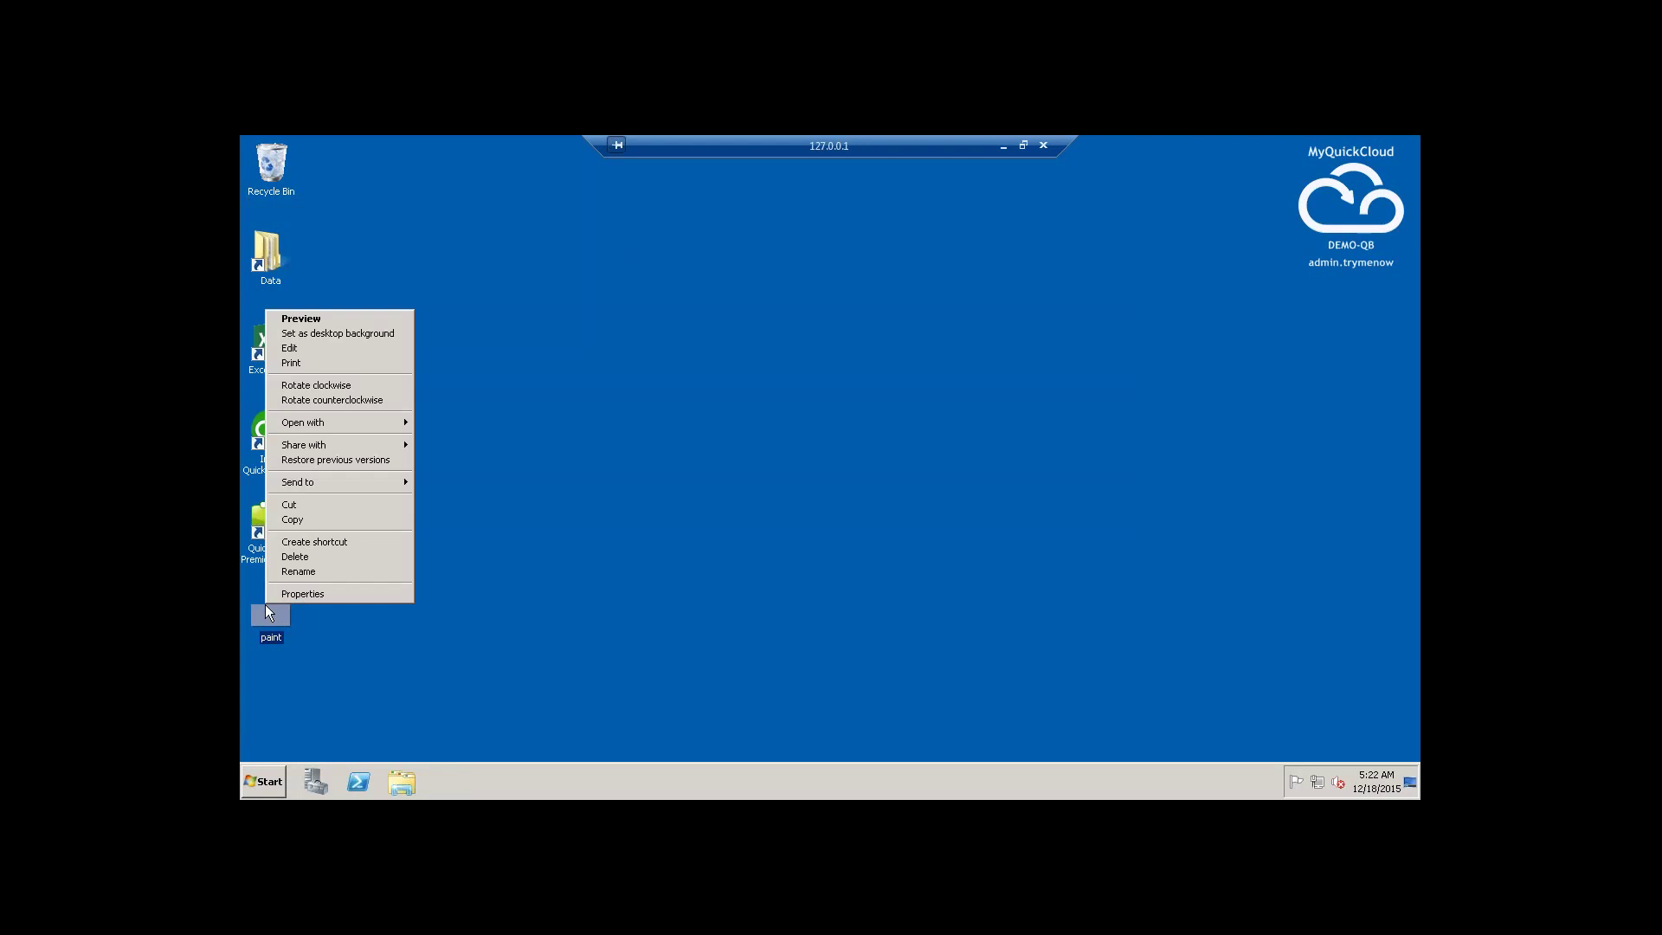
pyautogui.click(302, 524)
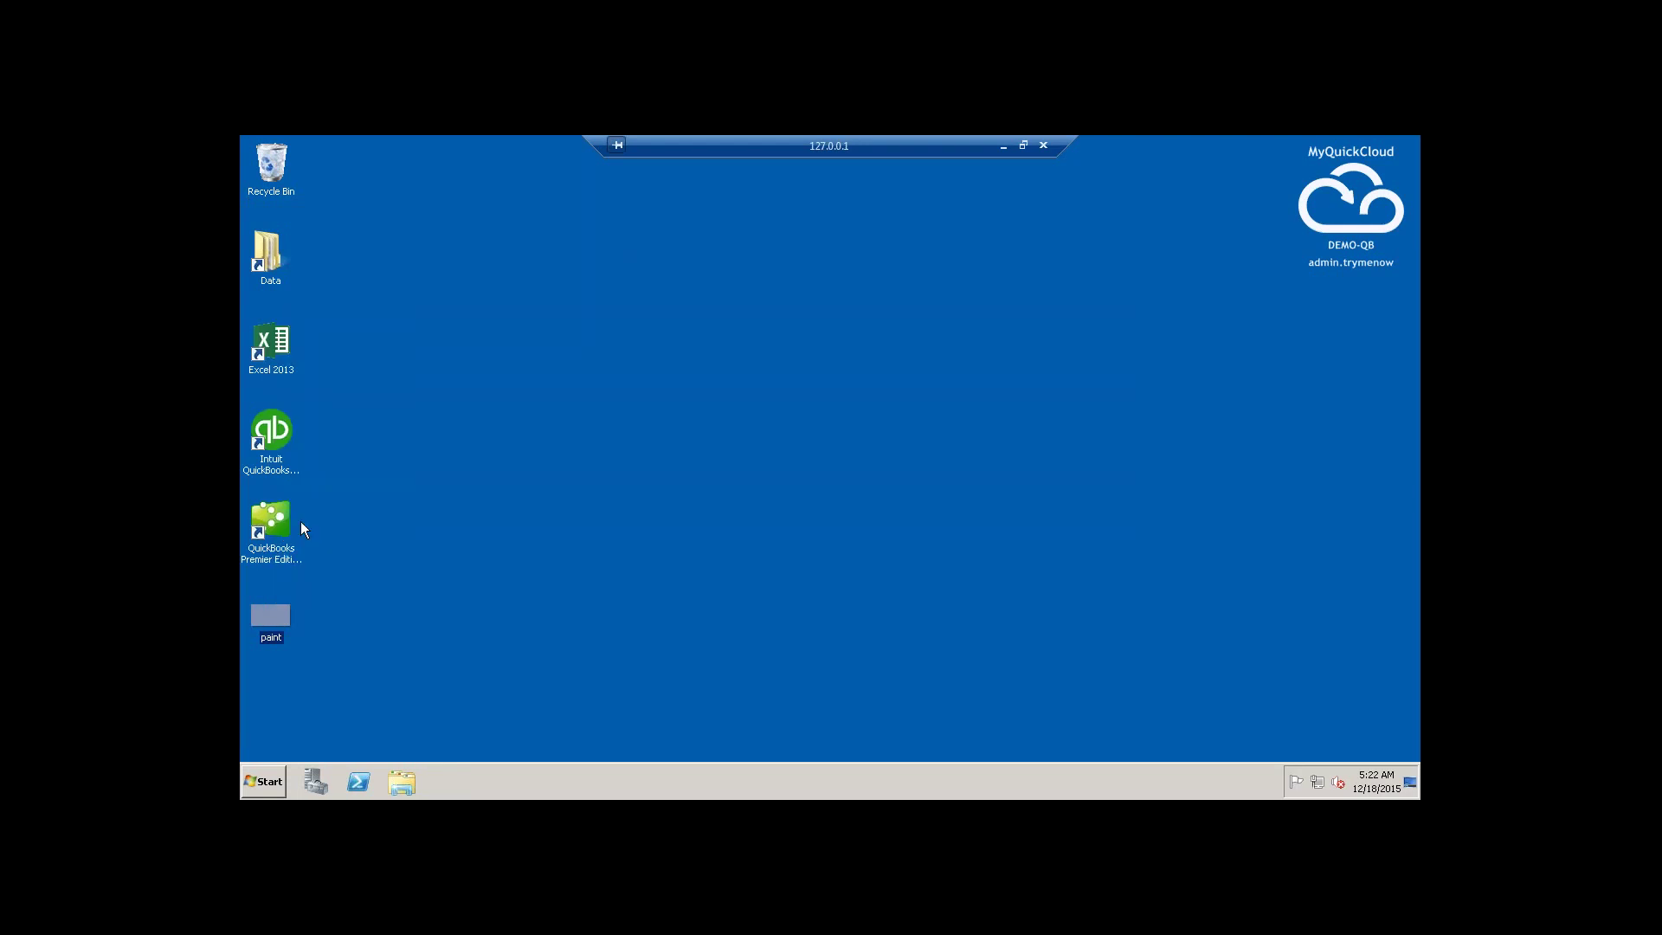
pyautogui.click(1002, 147)
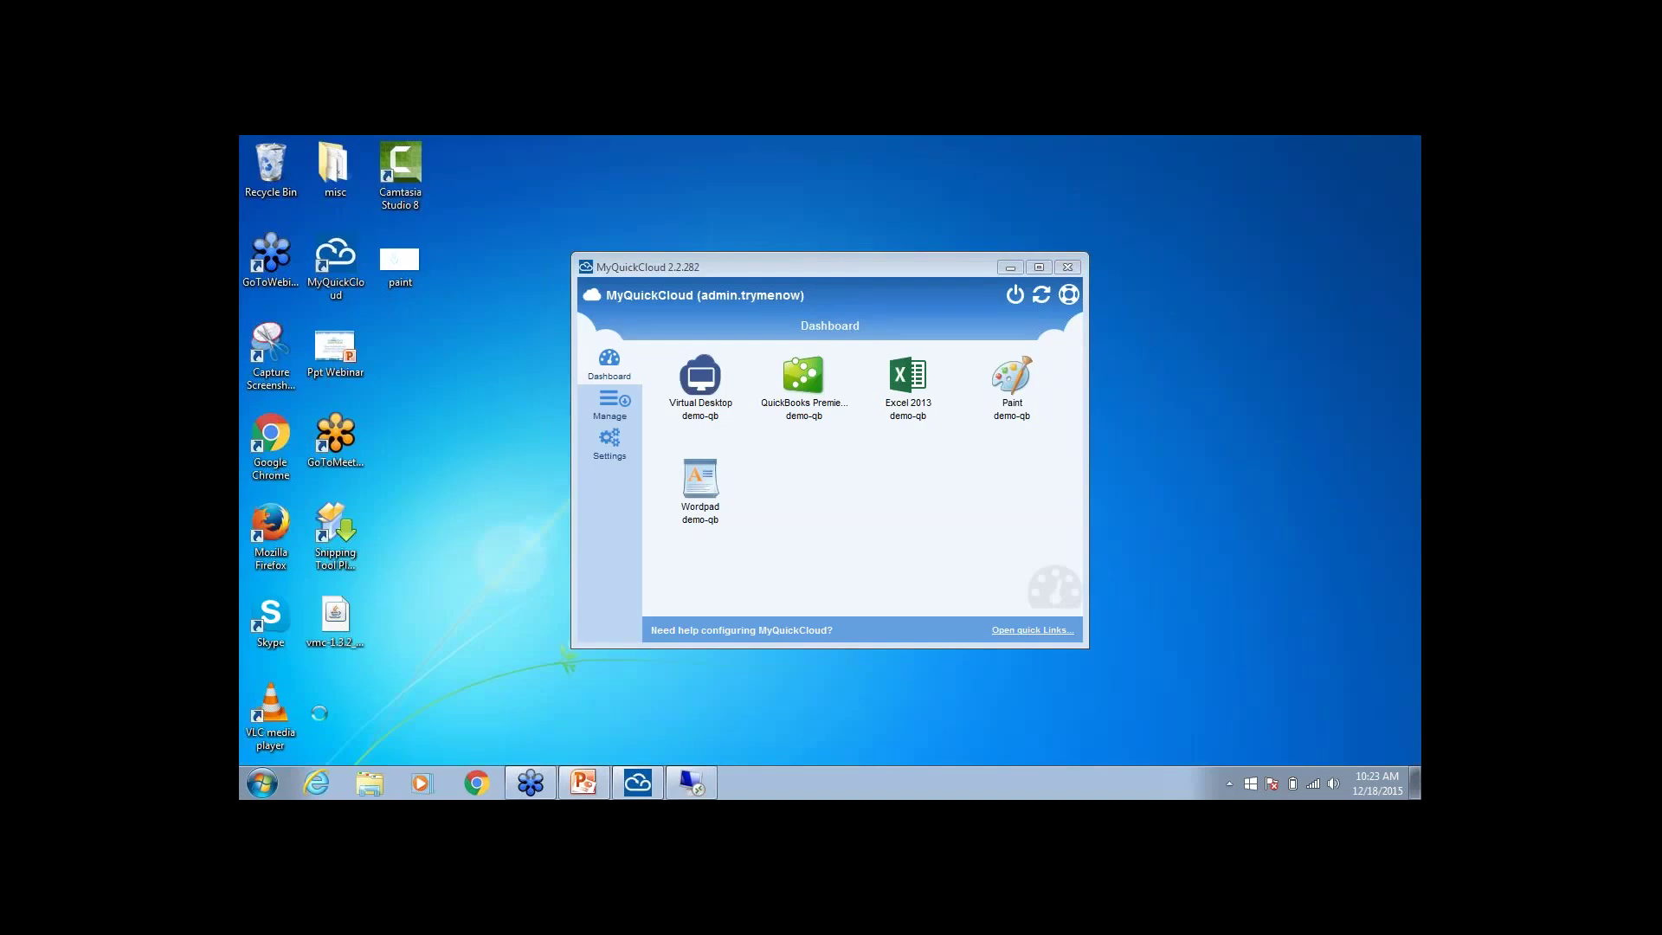
pyautogui.click(400, 260)
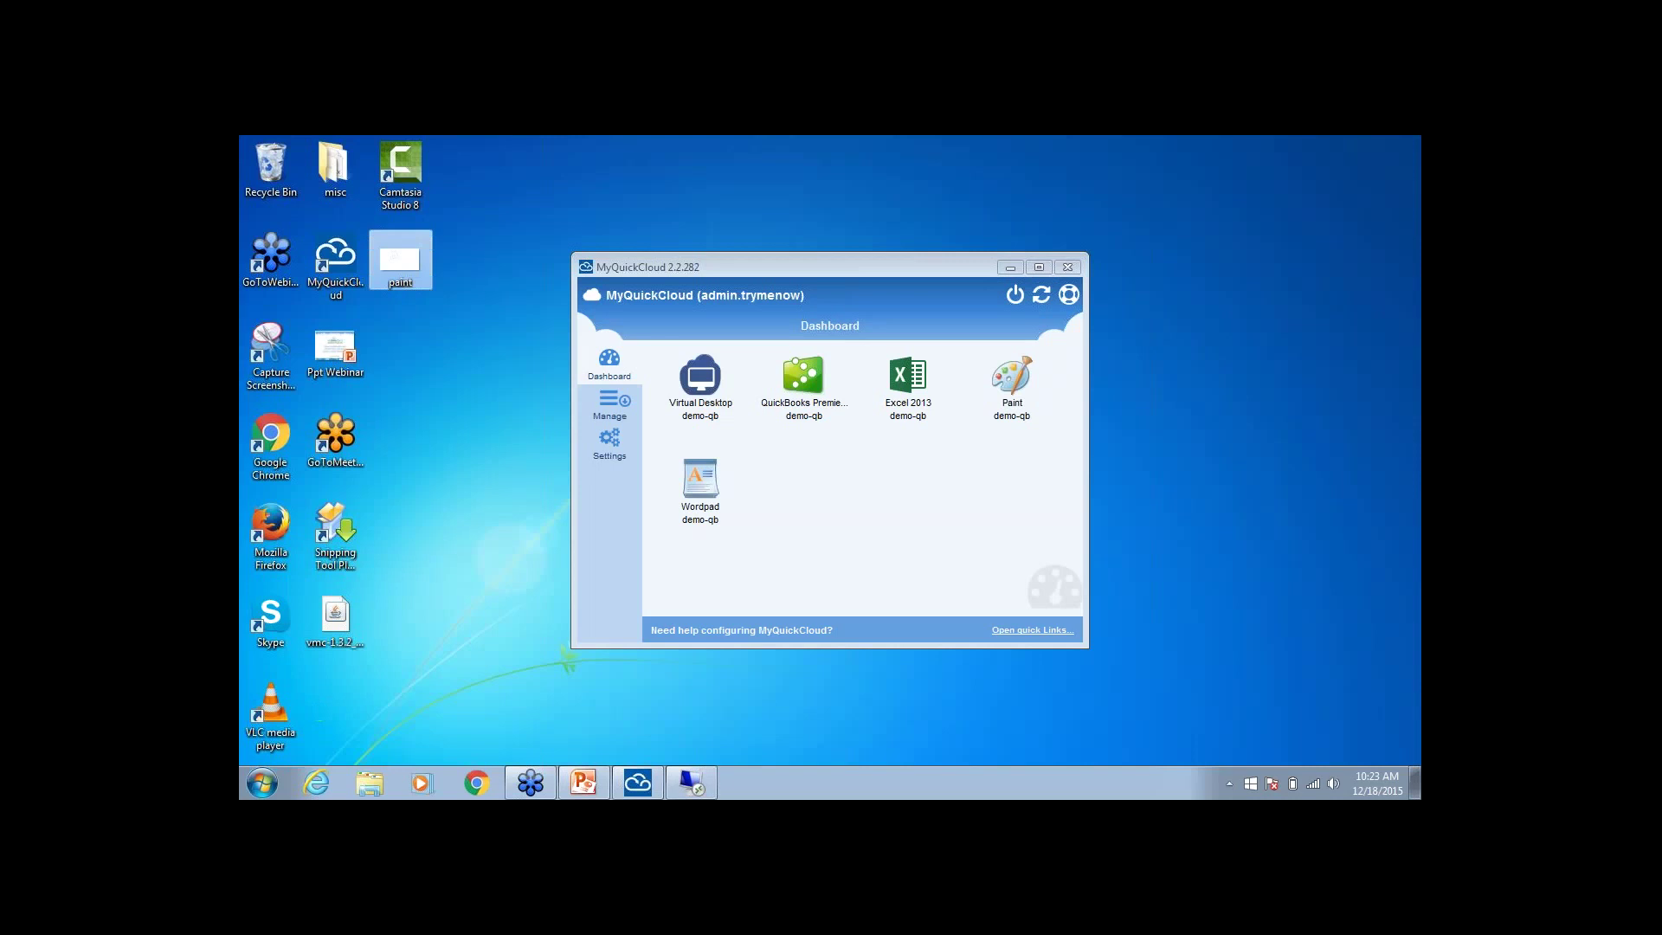
pyautogui.doubleClick(401, 259)
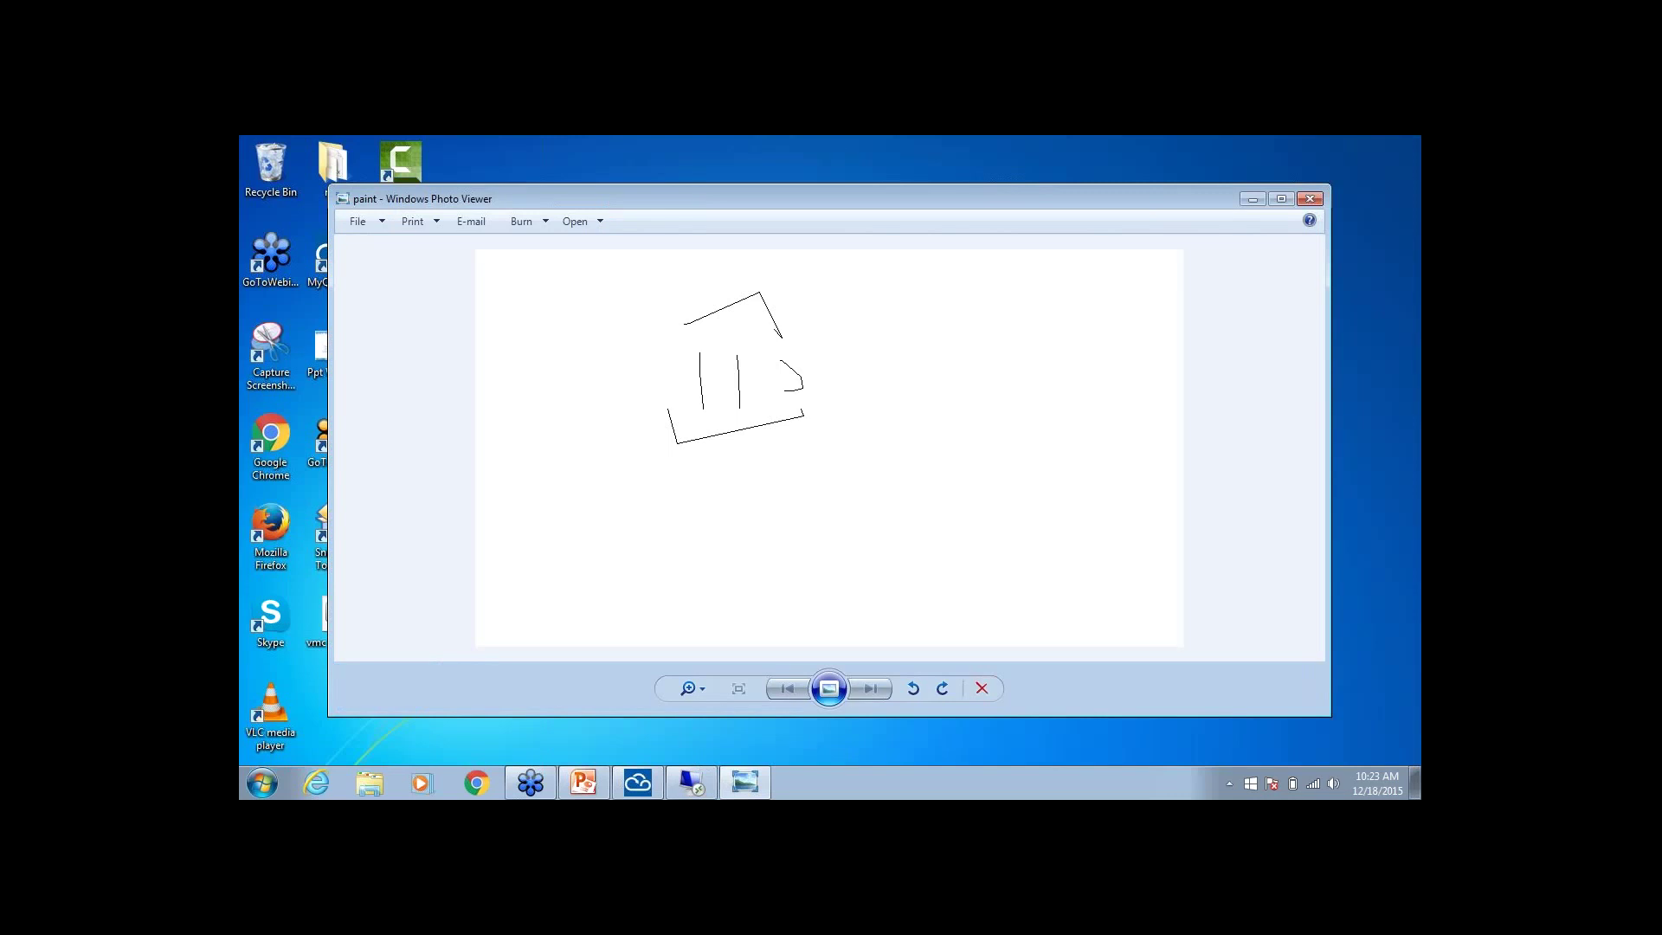
pyautogui.moveTo(838, 192); pyautogui.dragTo(651, 201)
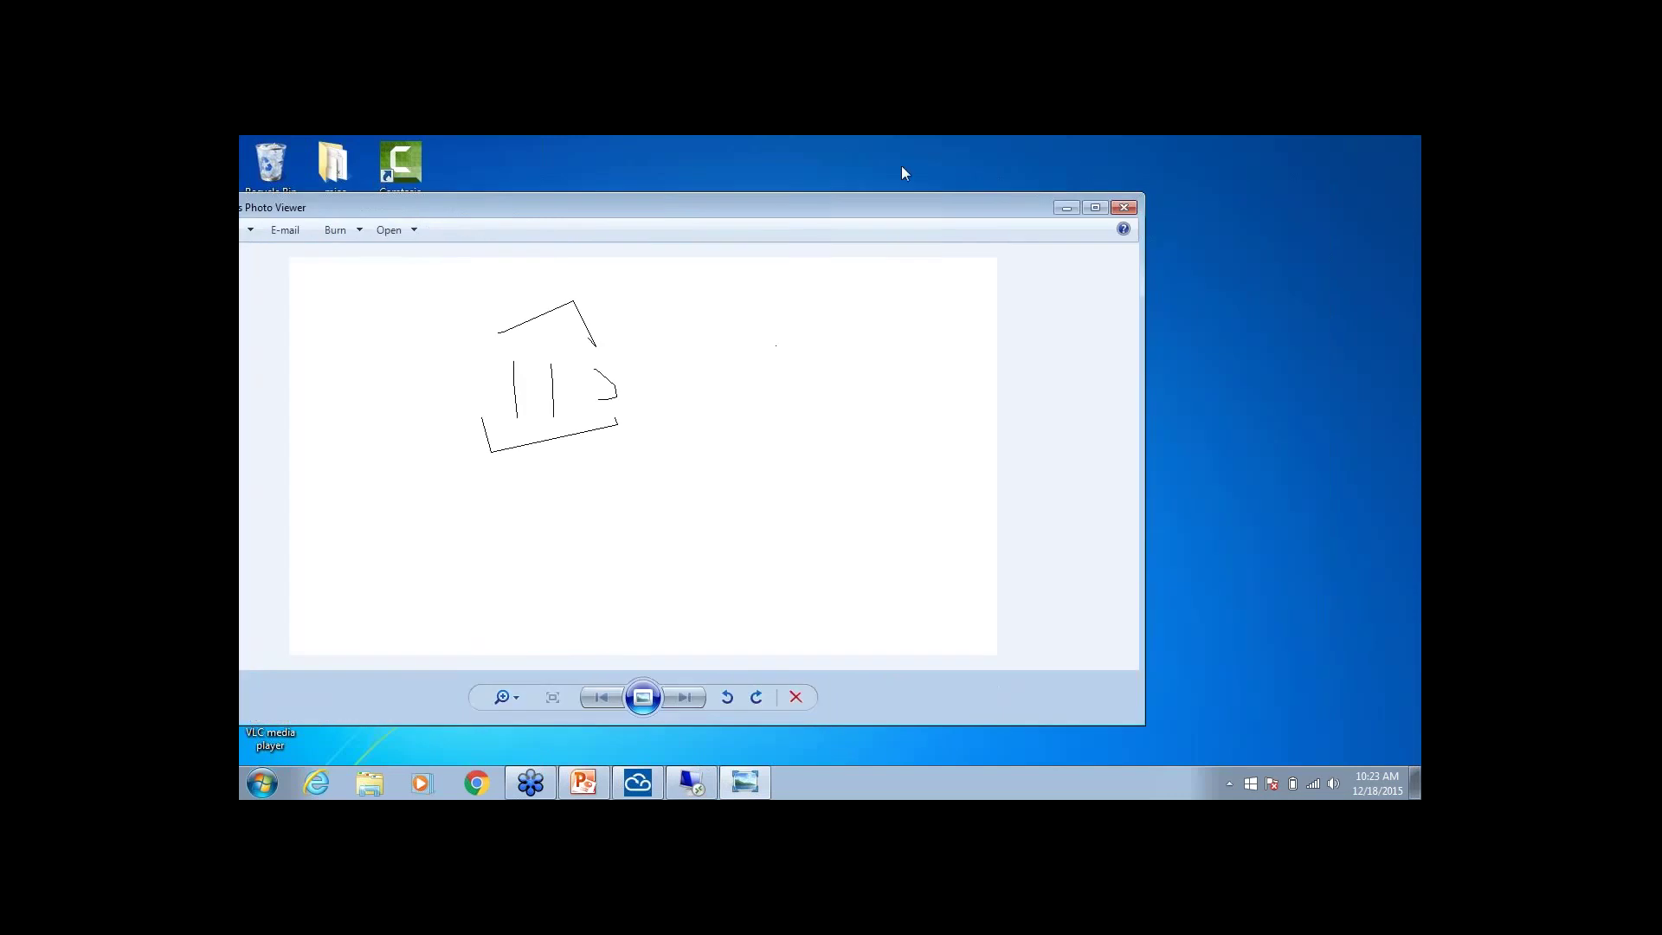
pyautogui.click(1123, 207)
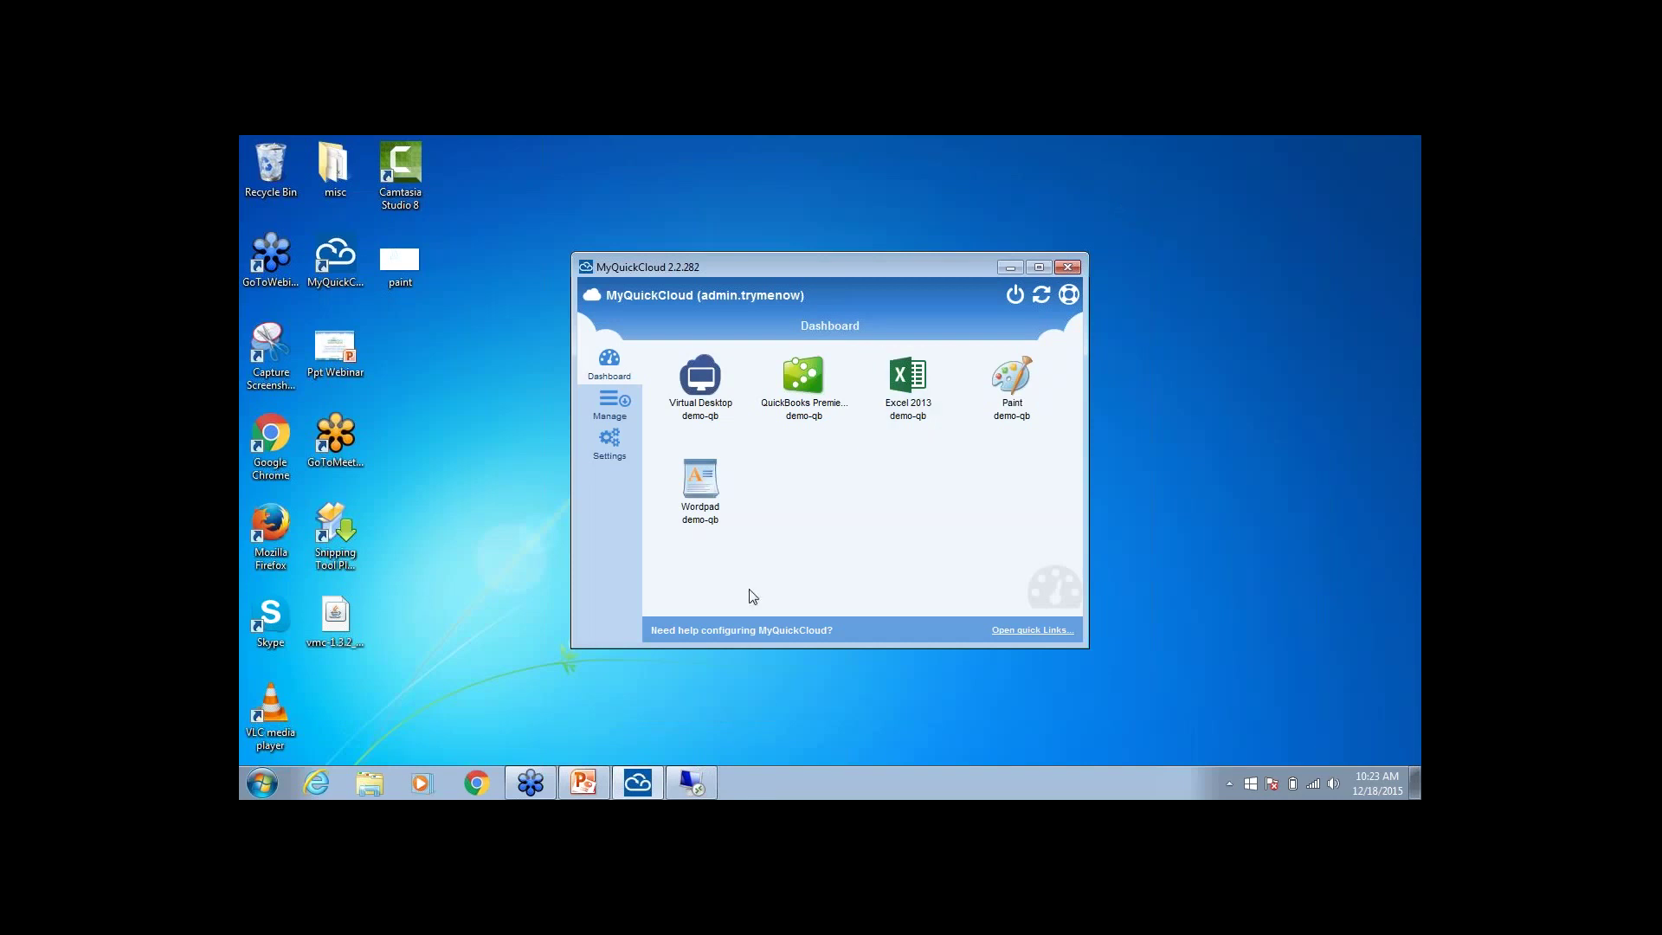
# Bring the 'Ppt Webinar' slides back and advance to slide 10, 'What is it?'
pyautogui.click(584, 791)
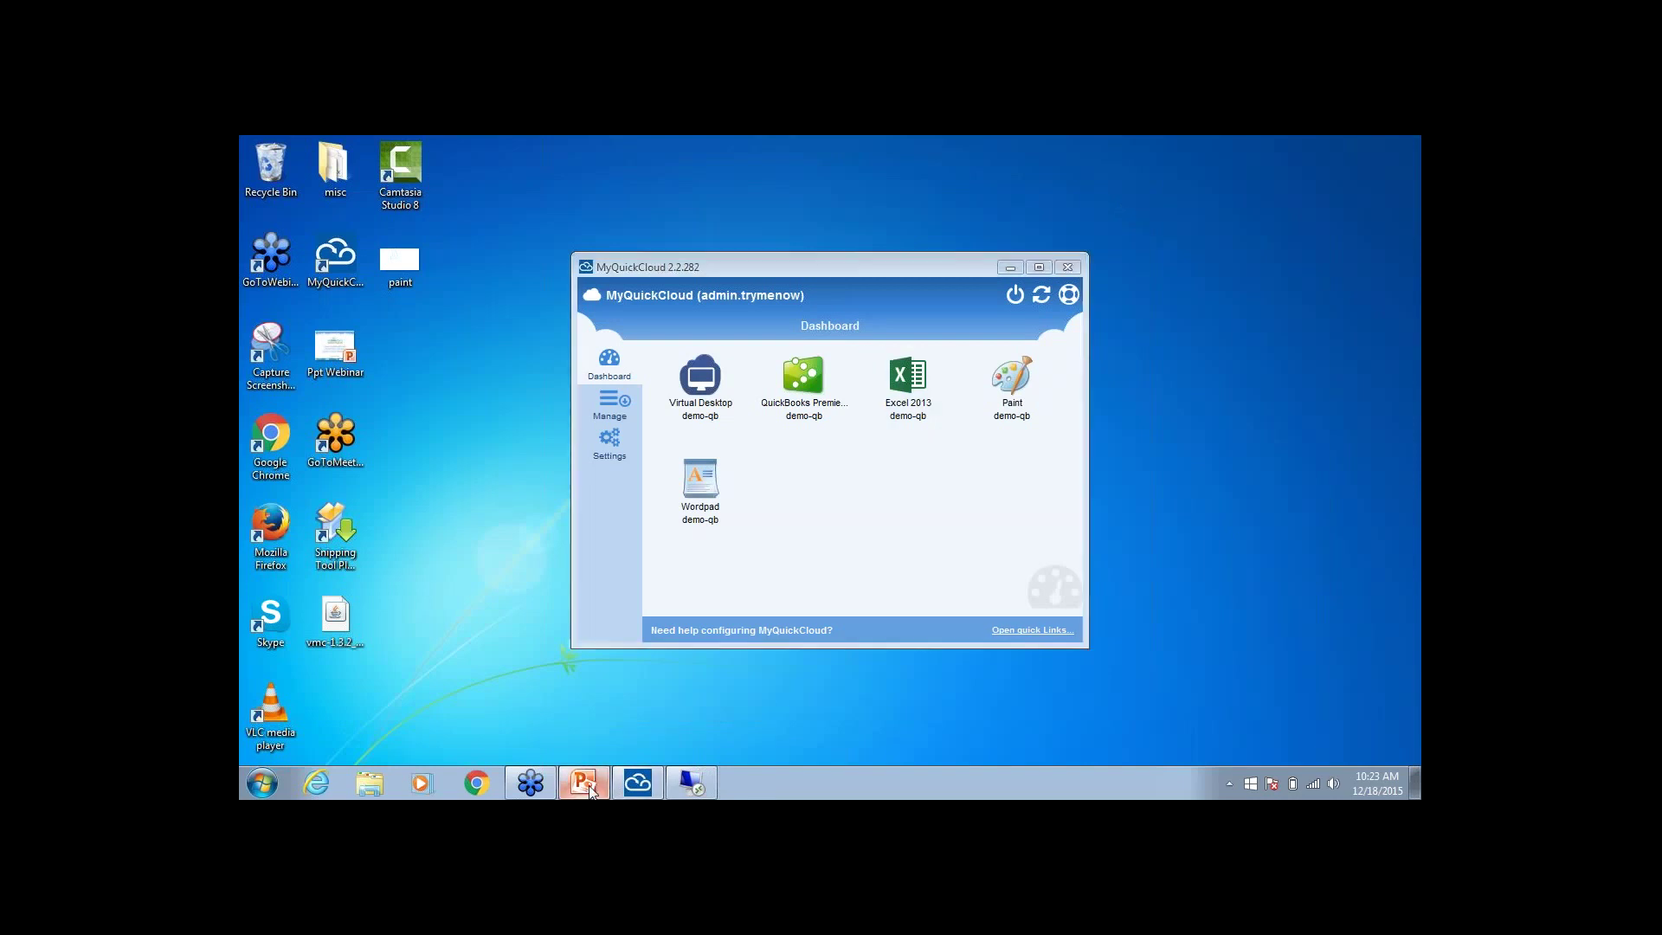
pyautogui.press('Right')
pyautogui.press('Right')
pyautogui.press('Right')
pyautogui.press('Right')
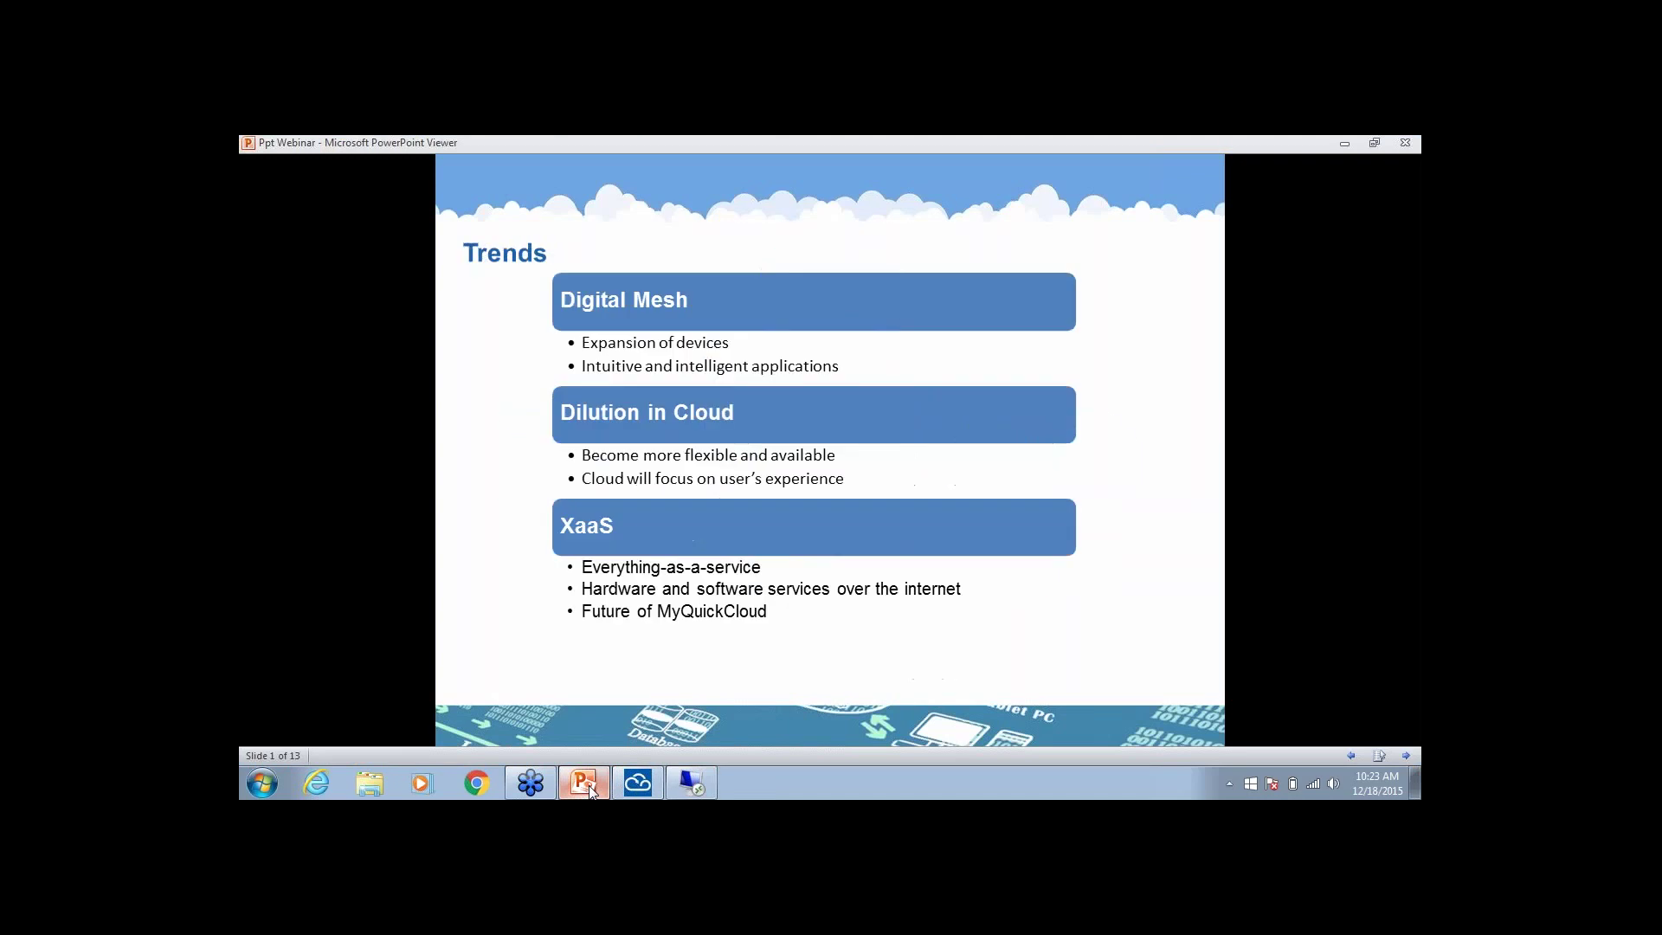
pyautogui.press('Right')
pyautogui.press('Right')
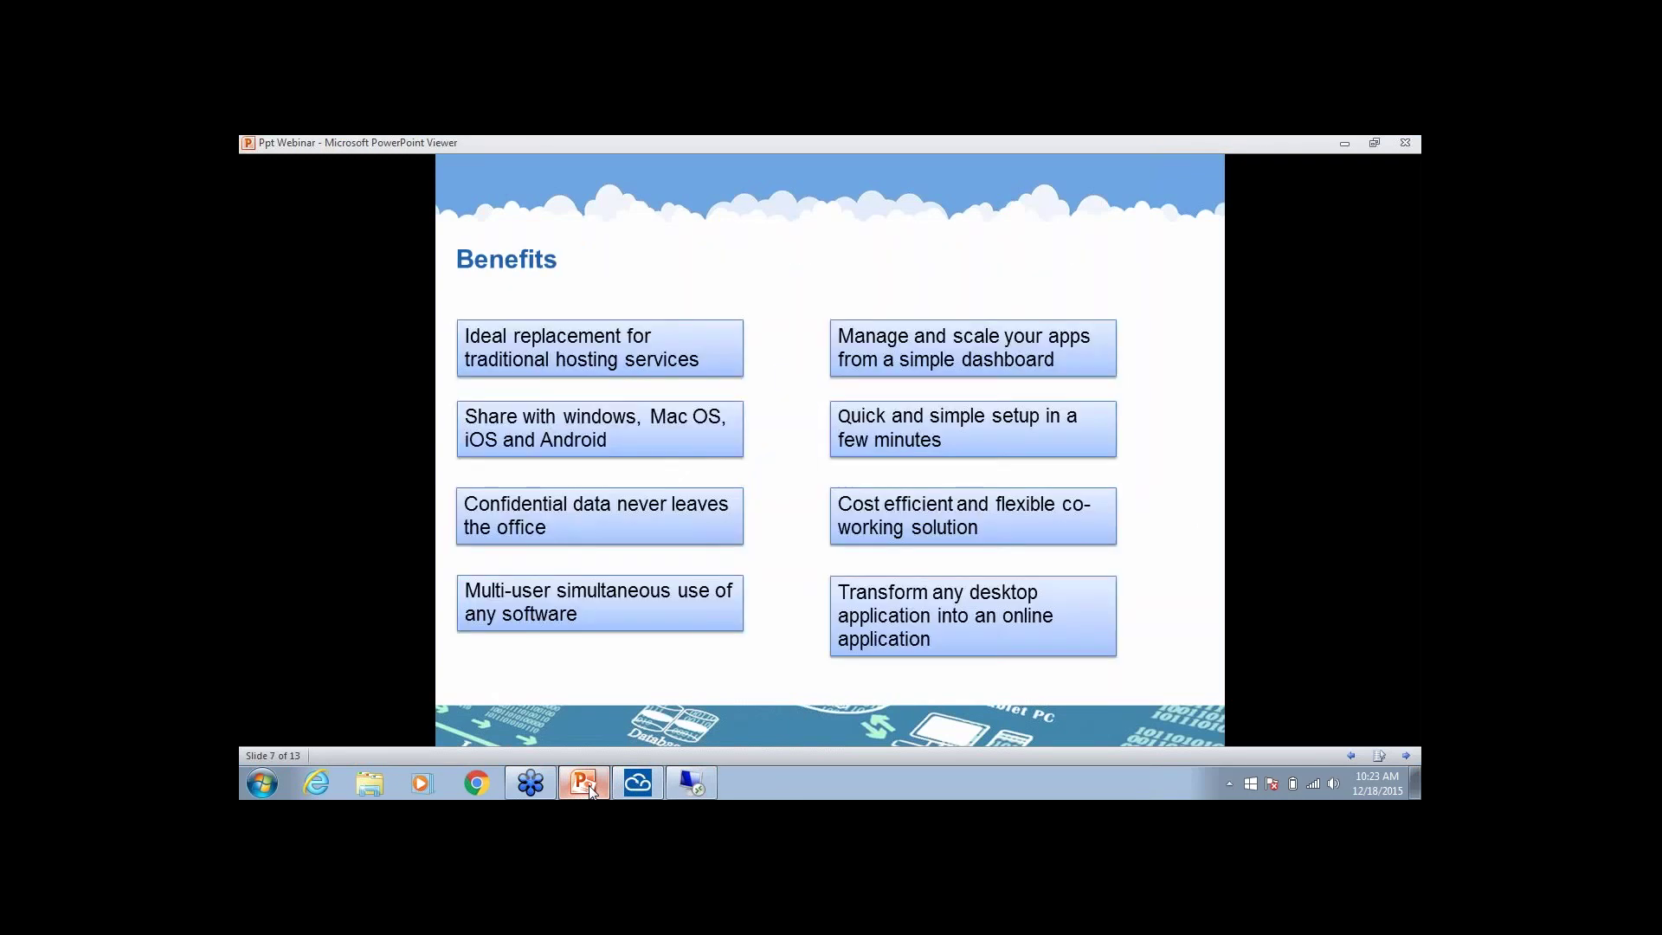
pyautogui.press('Right')
pyautogui.press('Right')
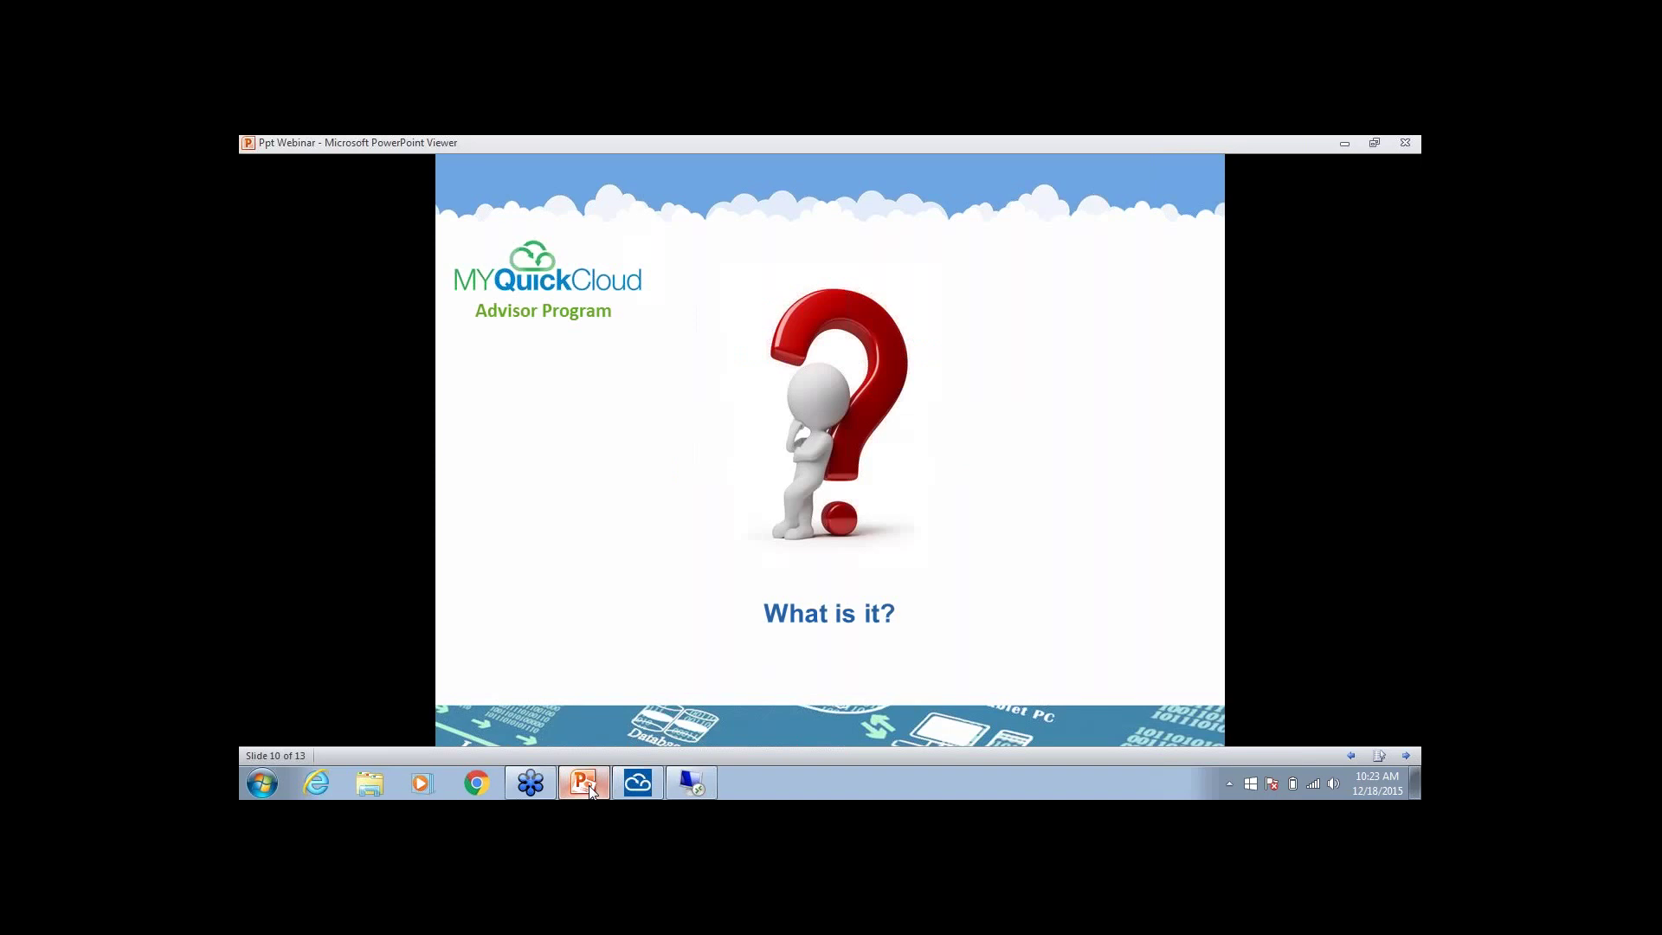